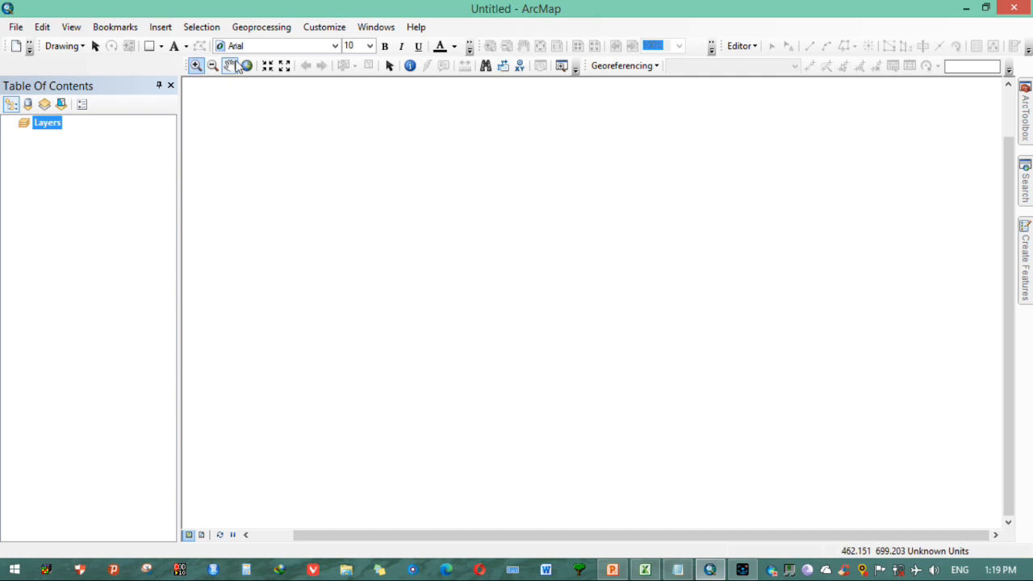
- Add the hwsd.bil soil raster from the HWSD_RASTER folder to the map
right_click(46, 132)
left_click(85, 135)
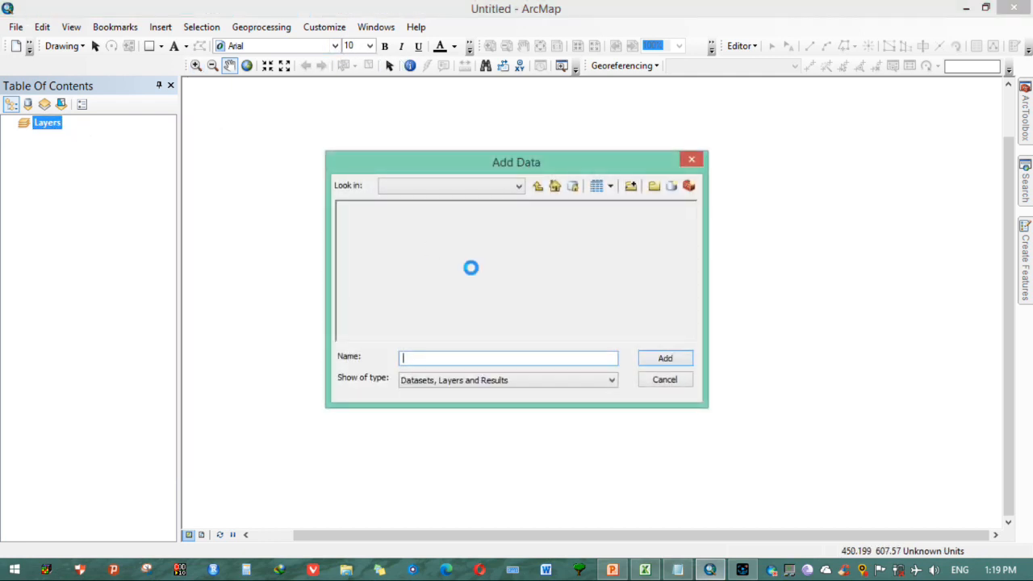
left_click(537, 187)
left_click(388, 223)
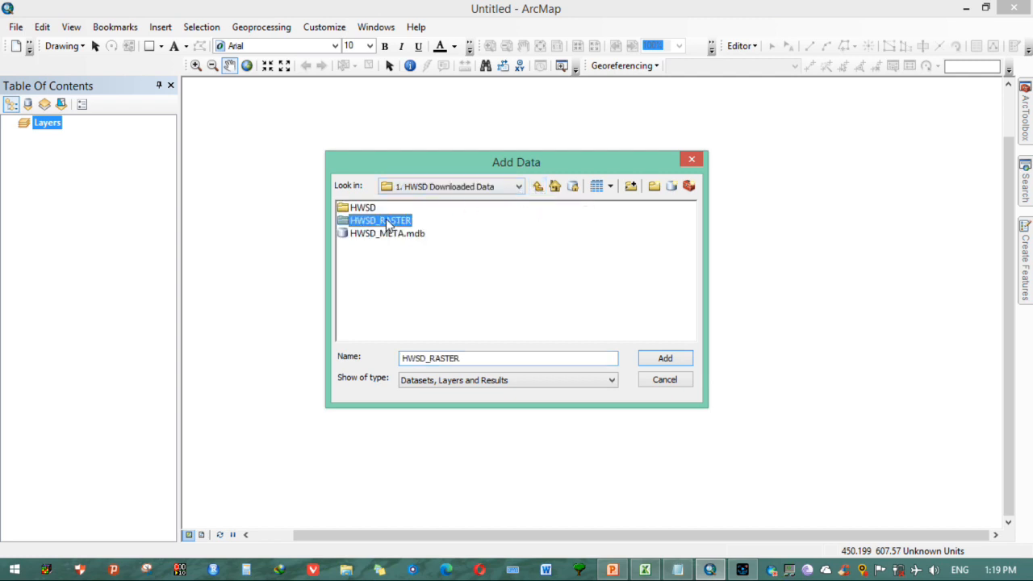
double_click(400, 224)
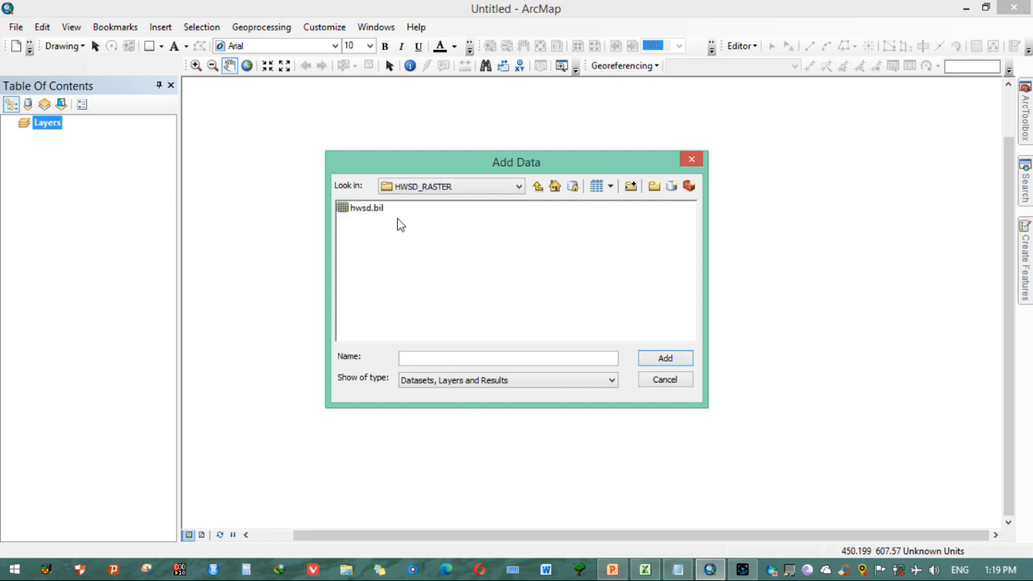
left_click(376, 210)
left_click(651, 361)
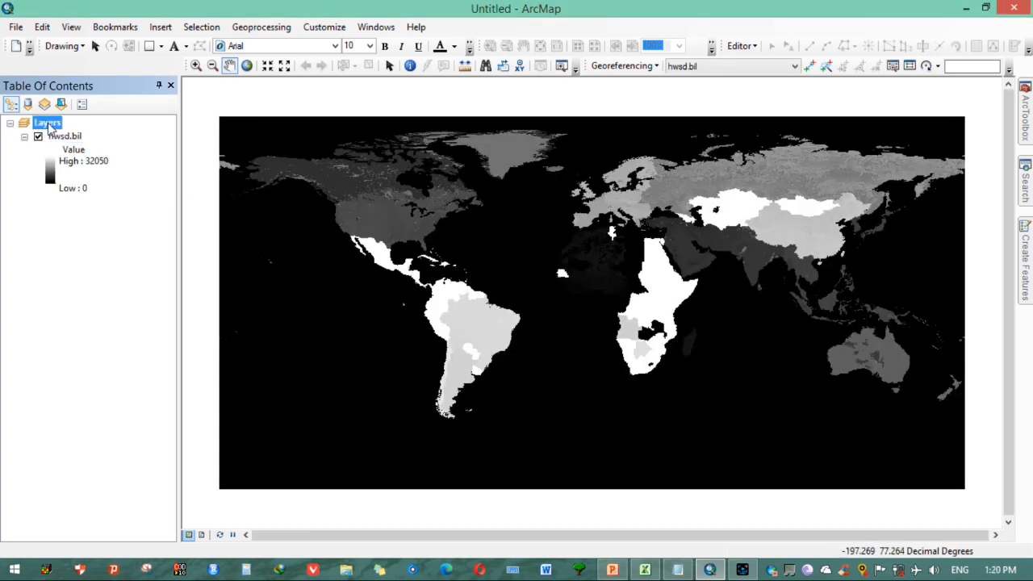
- Add the studyarea_wgs.shp shapefile from the WGS_Shp folder inside Watershed_12.5 to the map
right_click(49, 123)
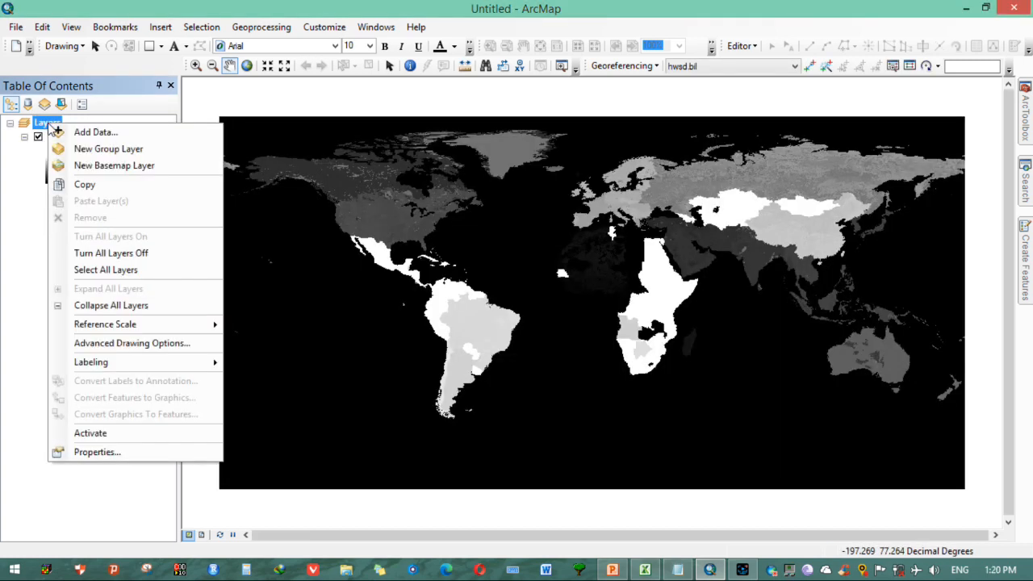
left_click(58, 131)
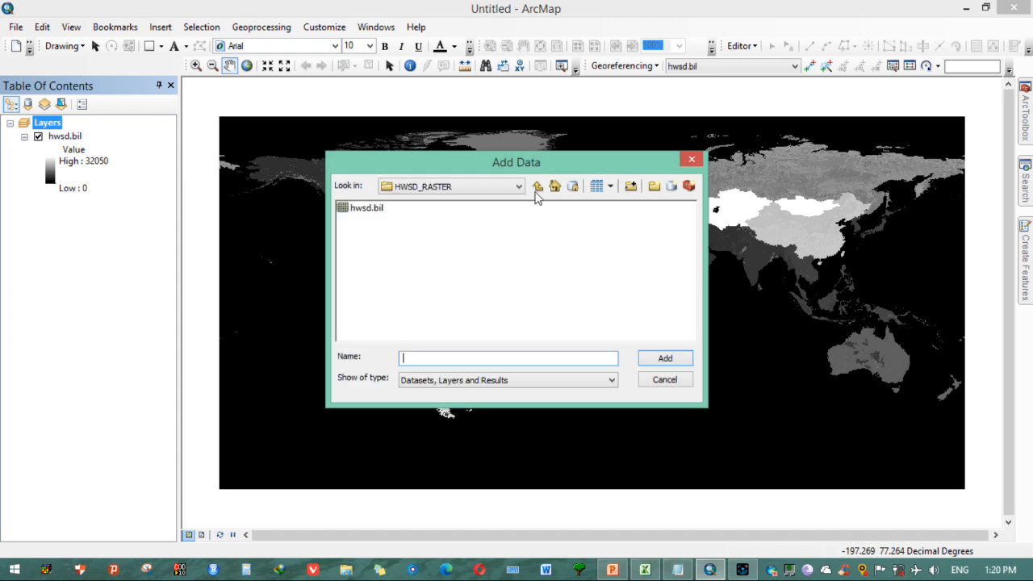
left_click(537, 187)
left_click(538, 187)
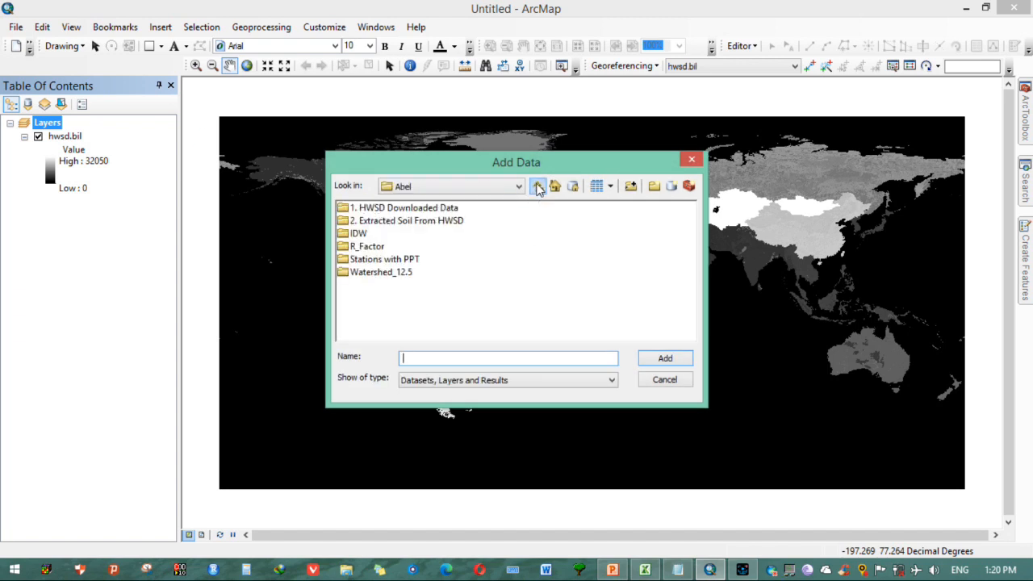
left_click(375, 275)
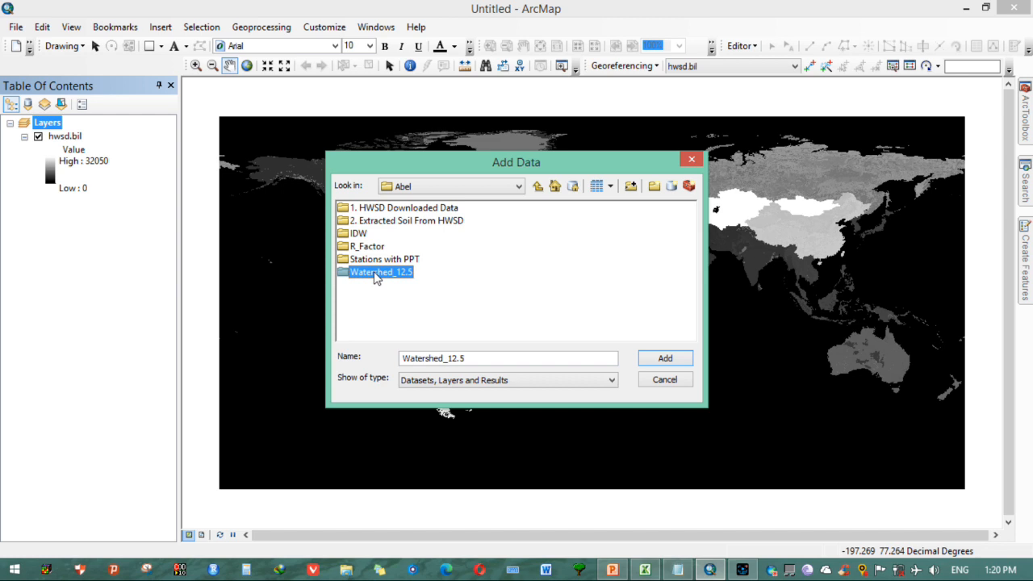
double_click(376, 275)
left_click(376, 221)
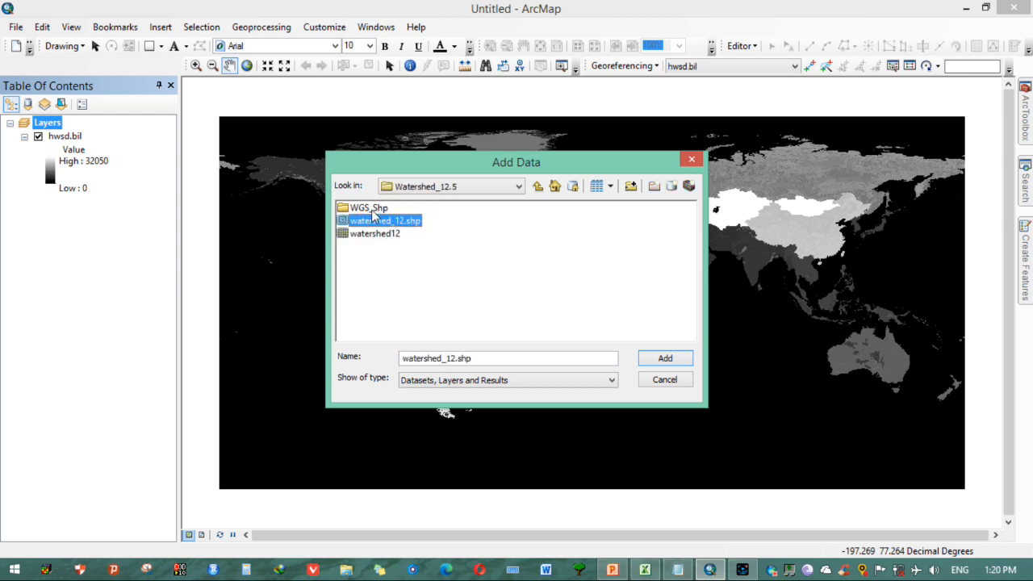
left_click(371, 208)
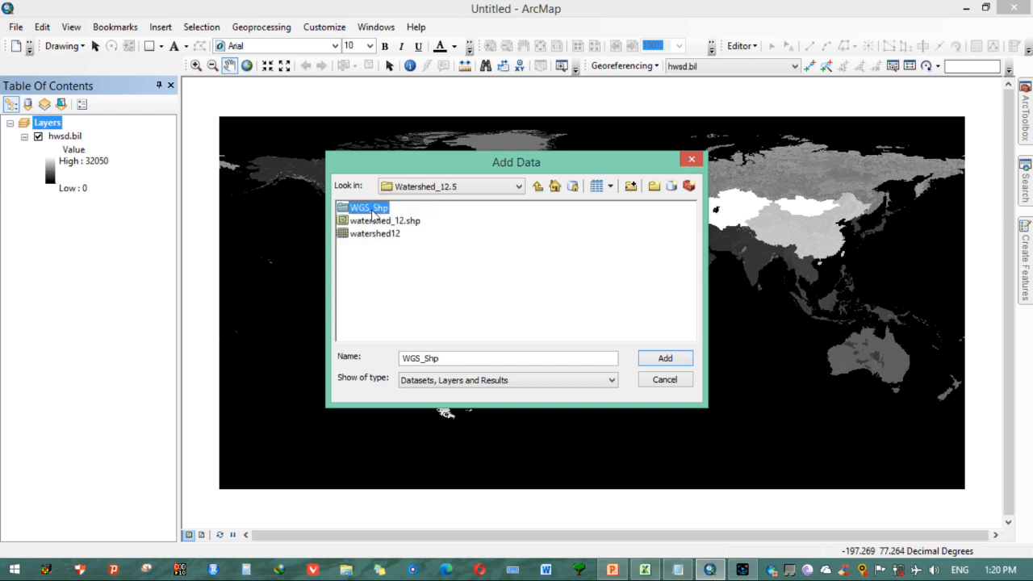
double_click(369, 208)
left_click(369, 209)
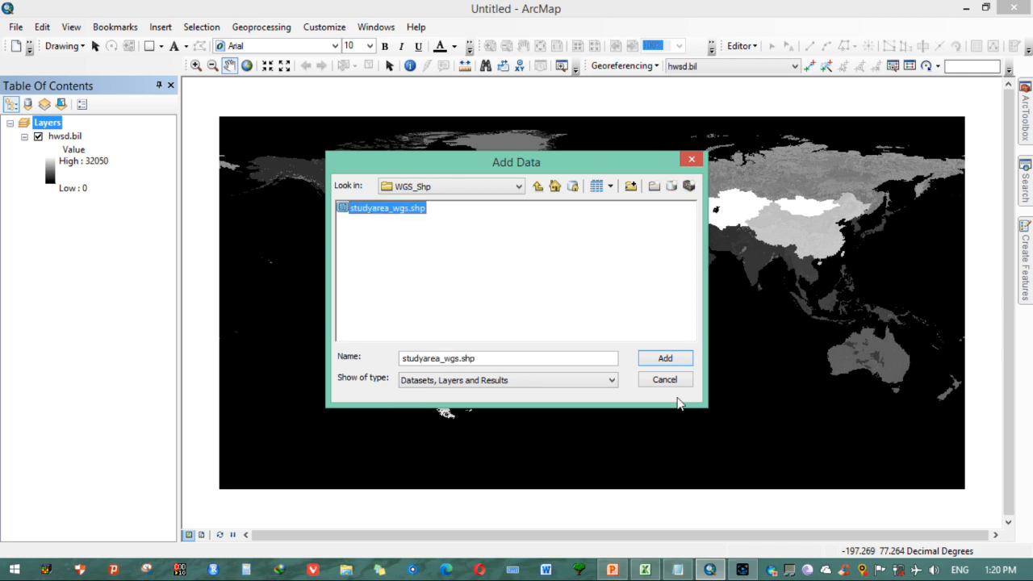
left_click(685, 357)
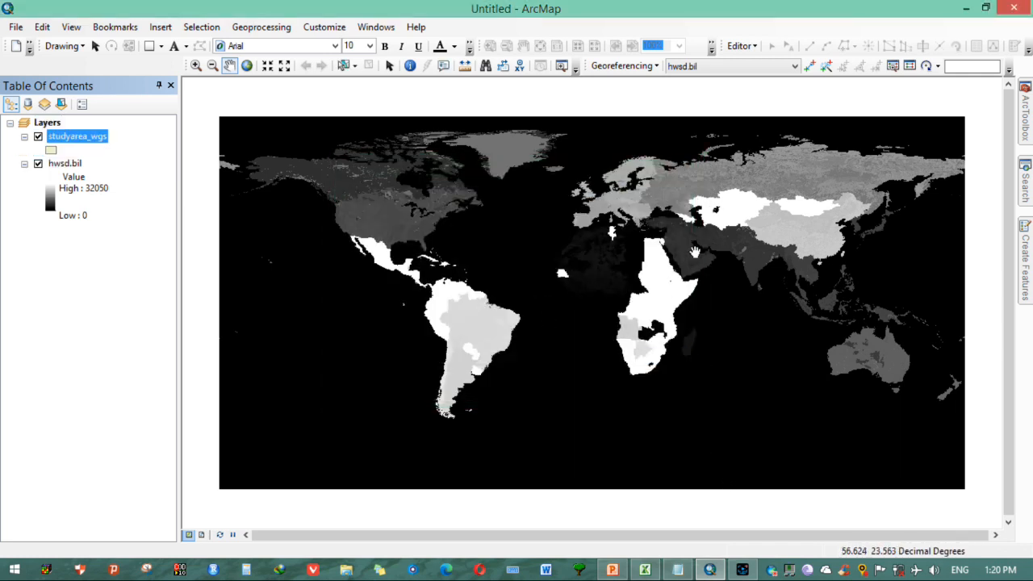
- Switch to Notepad, review step 2 of the K-factor notes on extraction by mask, and return to ArcMap
mouse_move(680, 573)
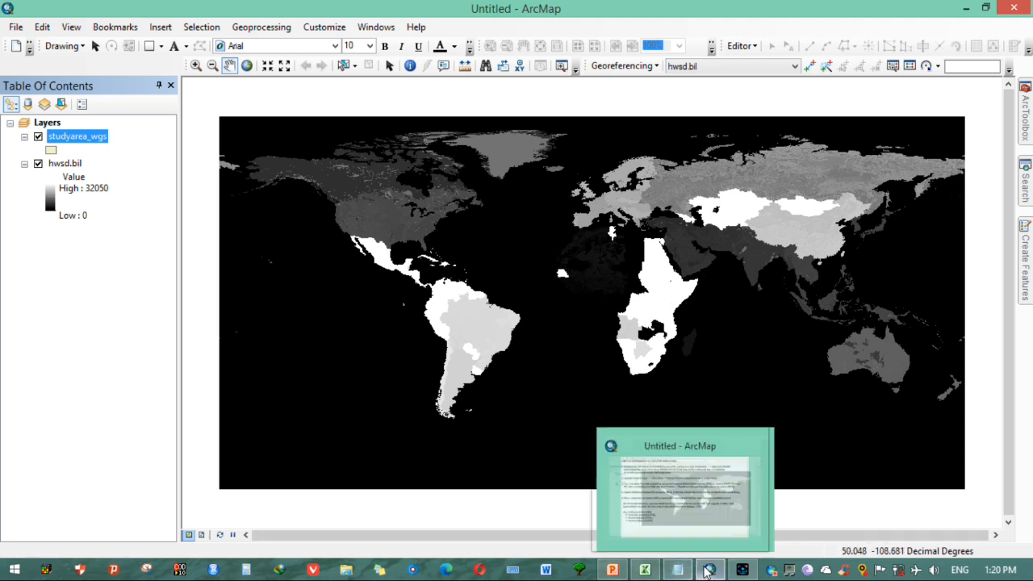
left_click(678, 570)
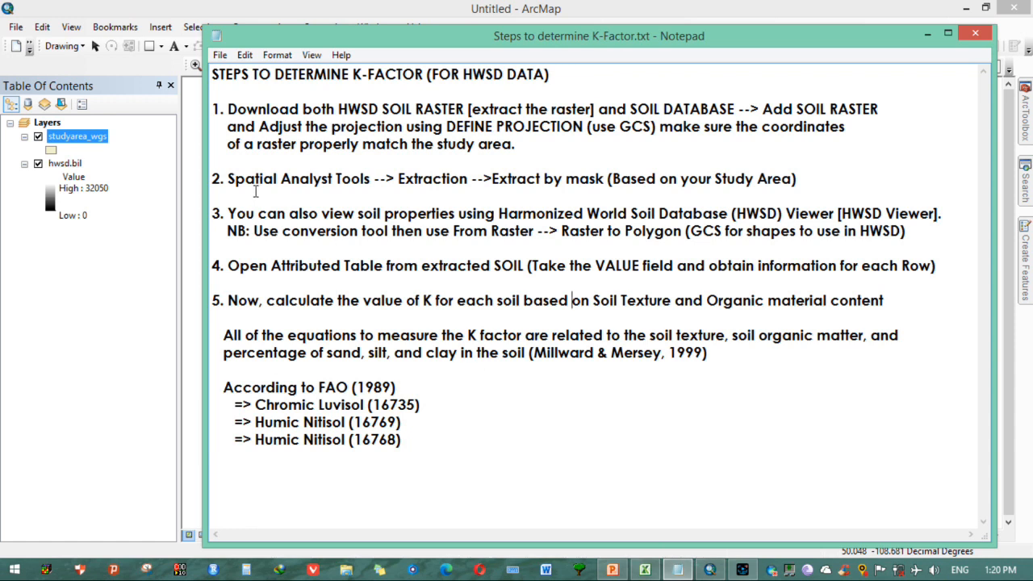
left_click_drag(230, 182, 467, 189)
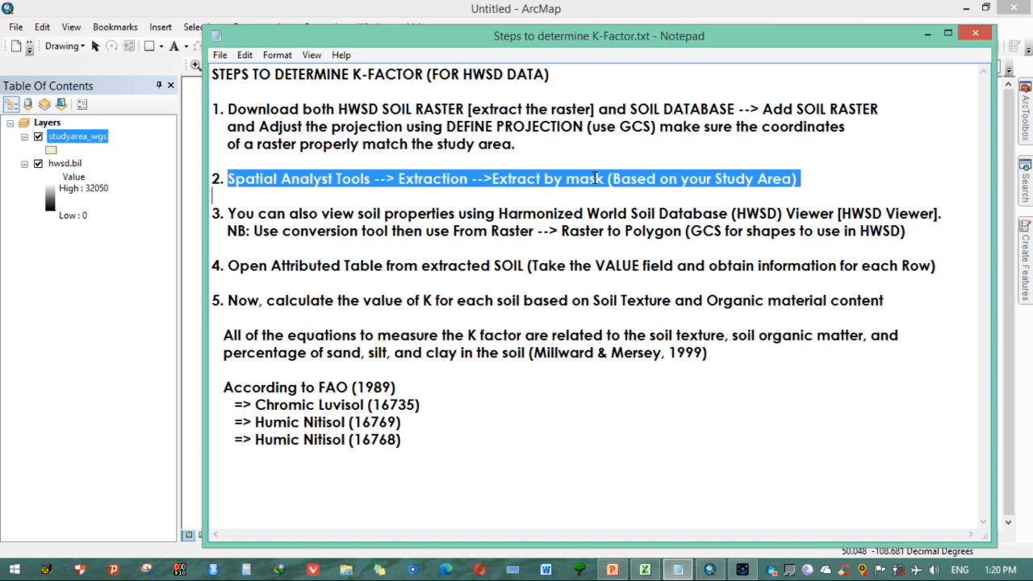
left_click(173, 222)
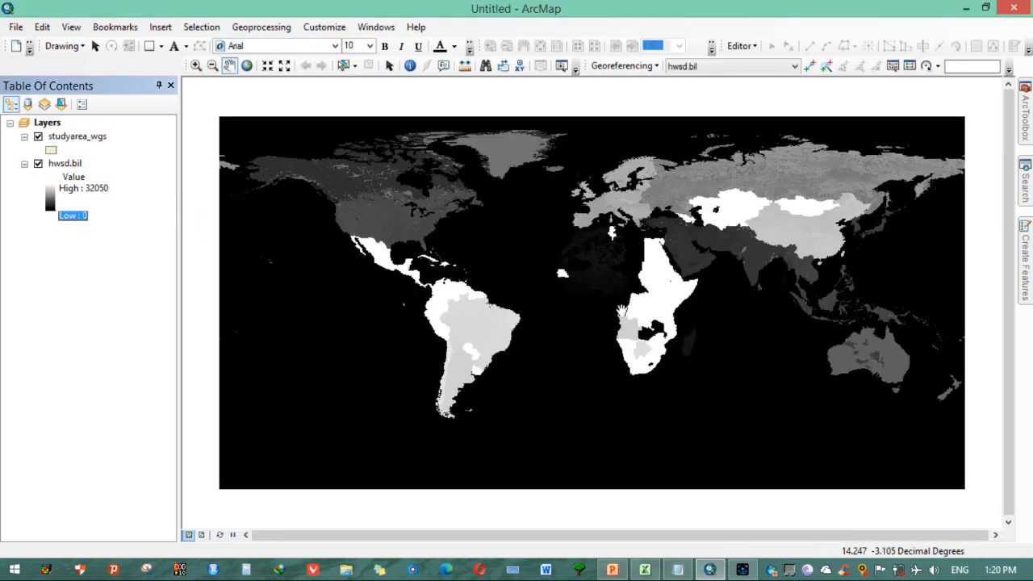
- Open the Extract by Mask tool from the Spatial Analyst extraction tools
left_click(1027, 139)
left_click(852, 472)
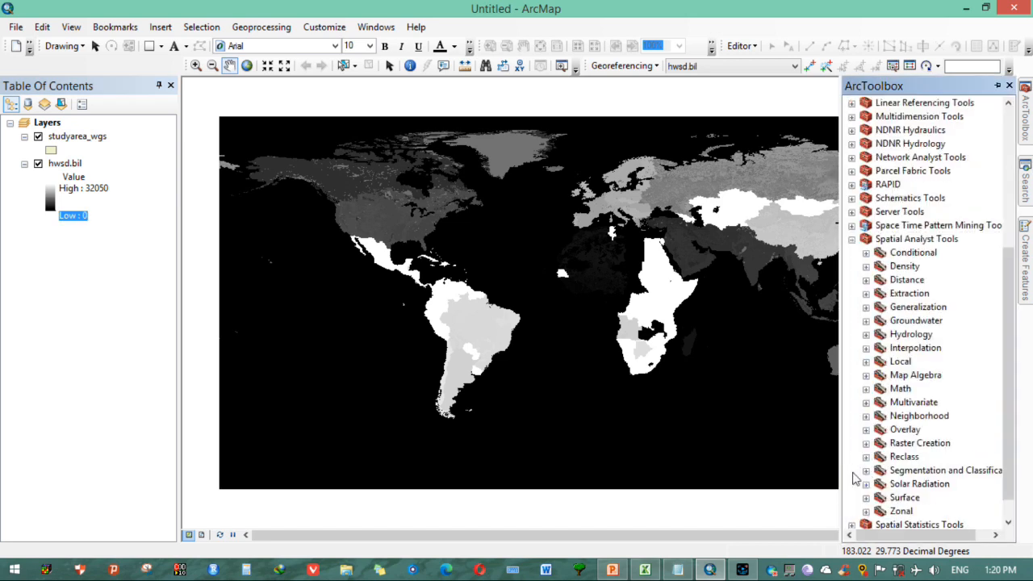
double_click(910, 295)
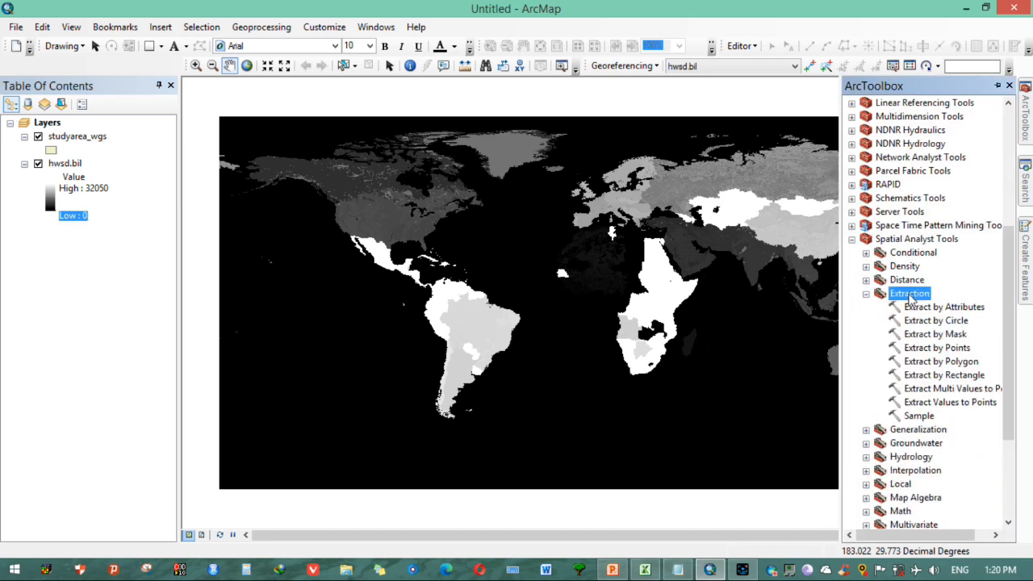
double_click(935, 335)
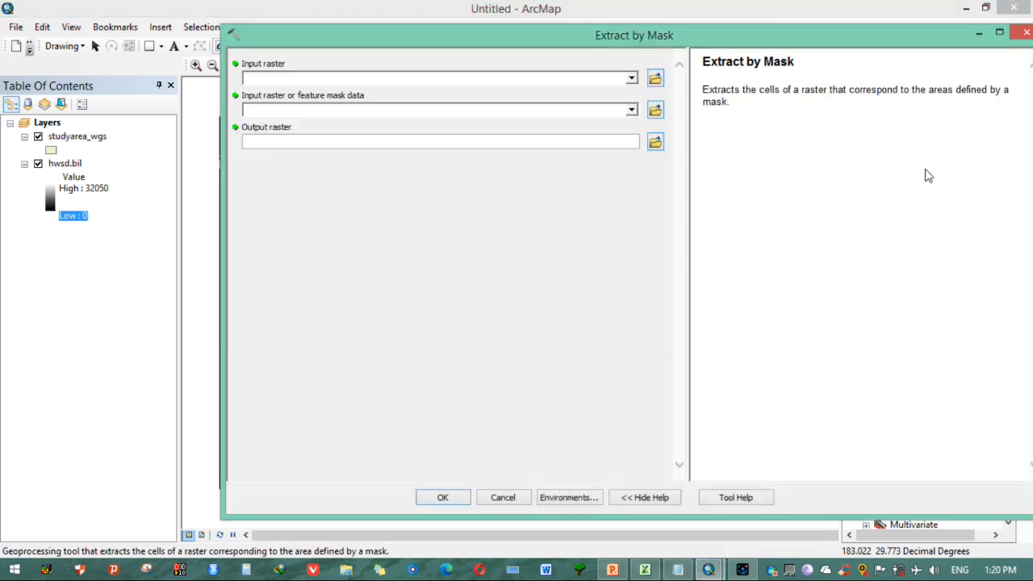
left_click(976, 36)
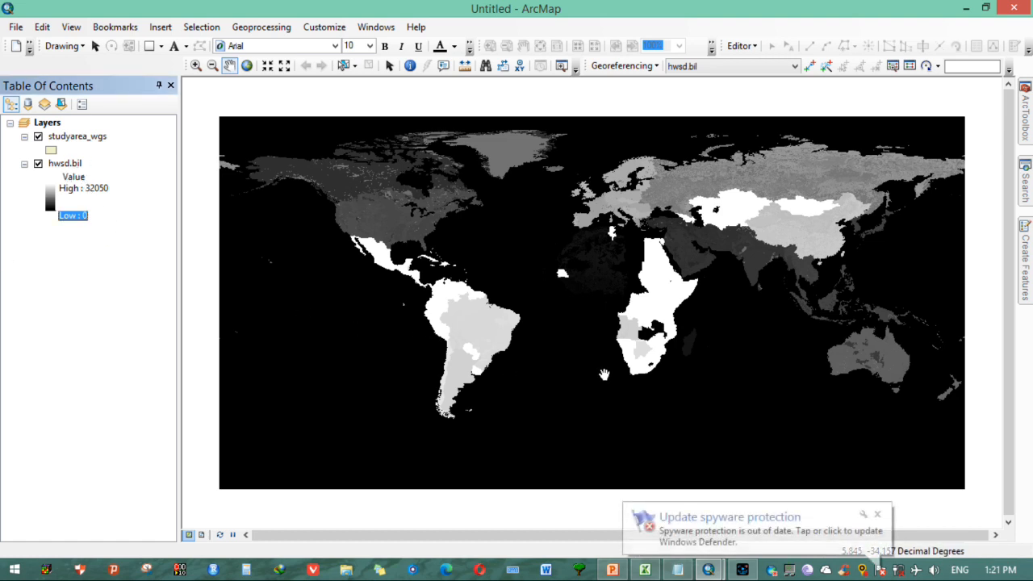
left_click(876, 515)
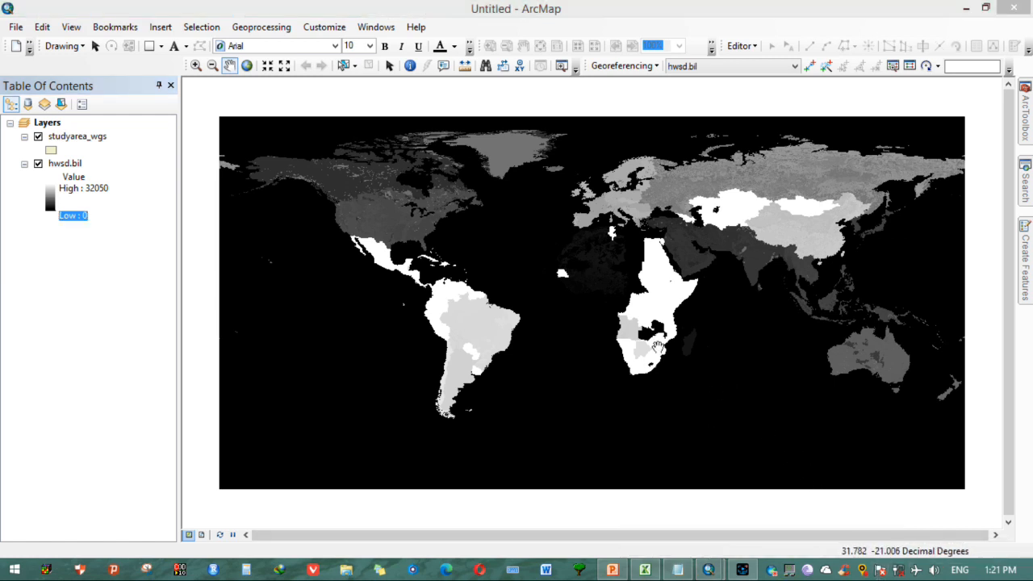
left_click(63, 139)
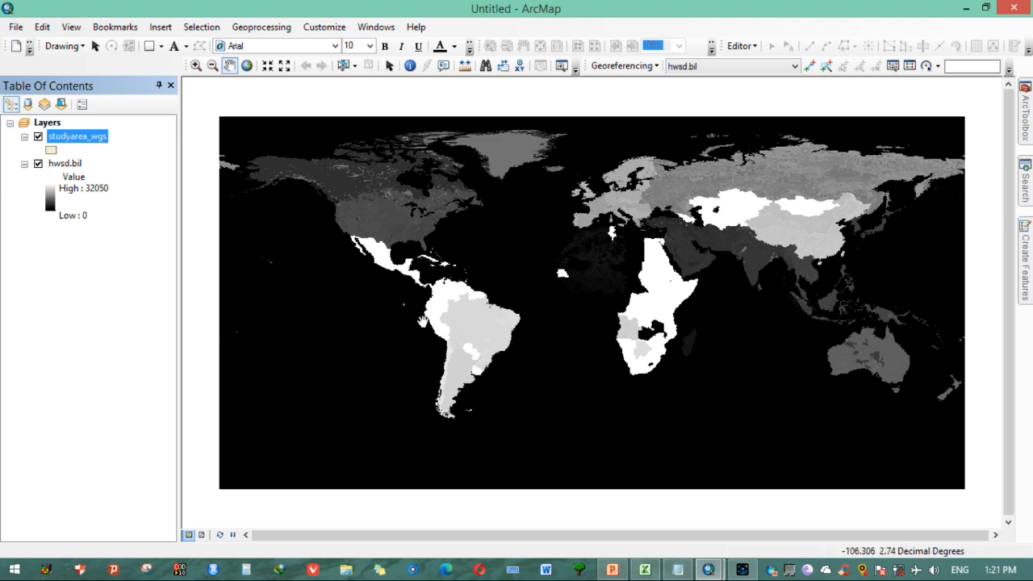
mouse_move(711, 570)
left_click(745, 524)
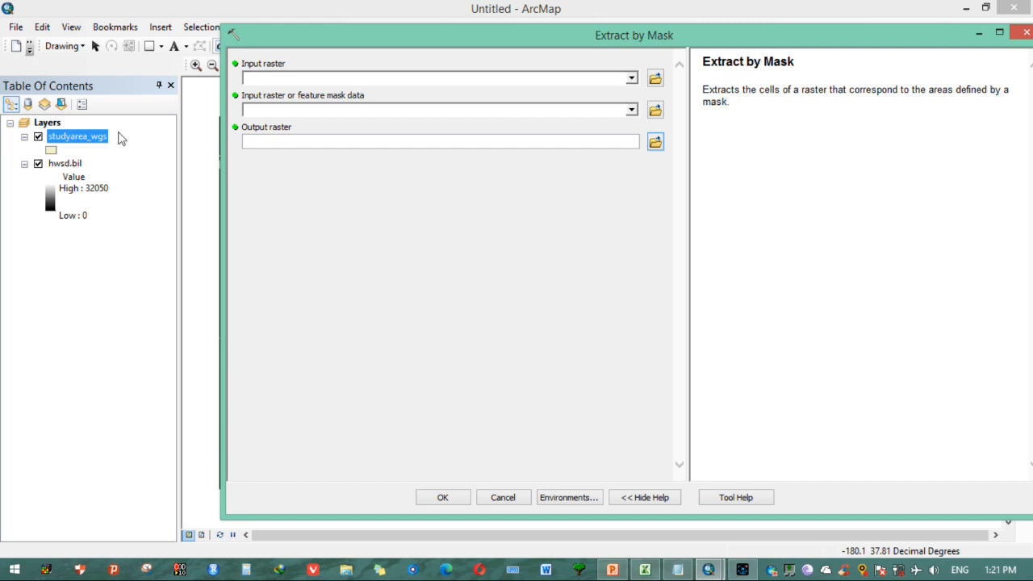
- Extract hwsd.bil by mask using studyarea_wgs, saving the output raster as Soil in the folder 2. Extracted Soil From HWSD
left_click_drag(69, 163, 327, 83)
left_click_drag(98, 137, 297, 110)
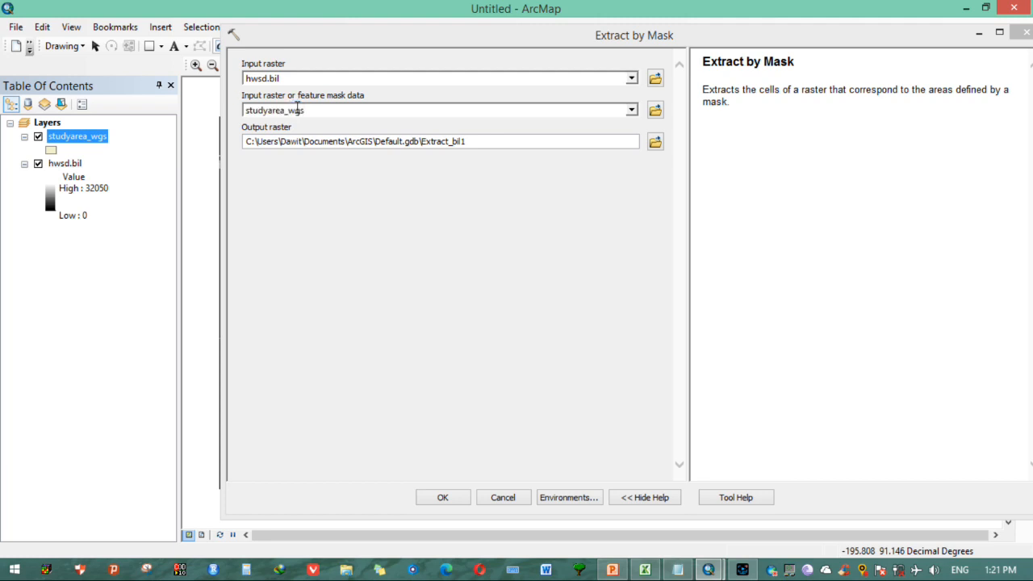
left_click(655, 142)
left_click(655, 178)
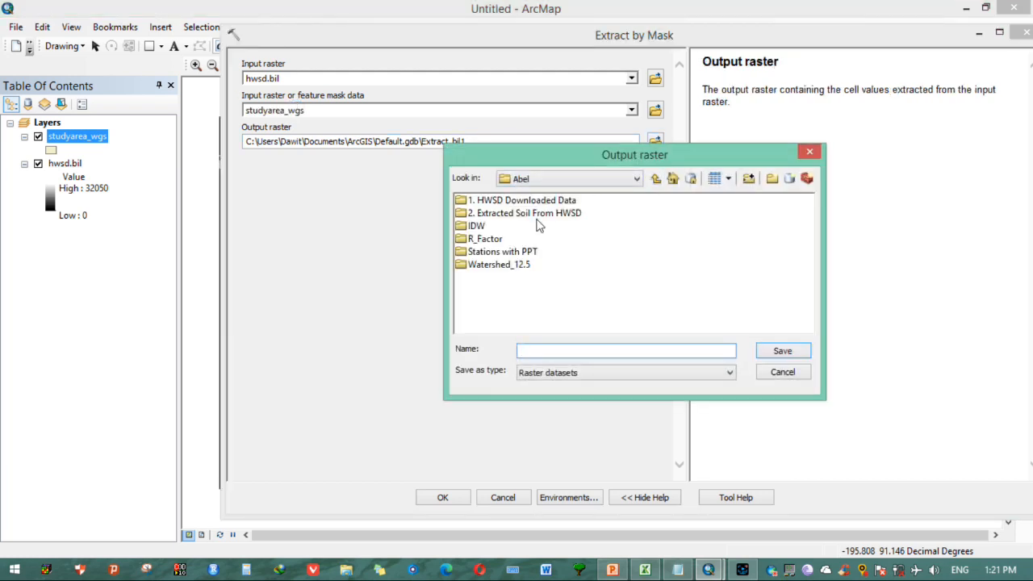
left_click(520, 216)
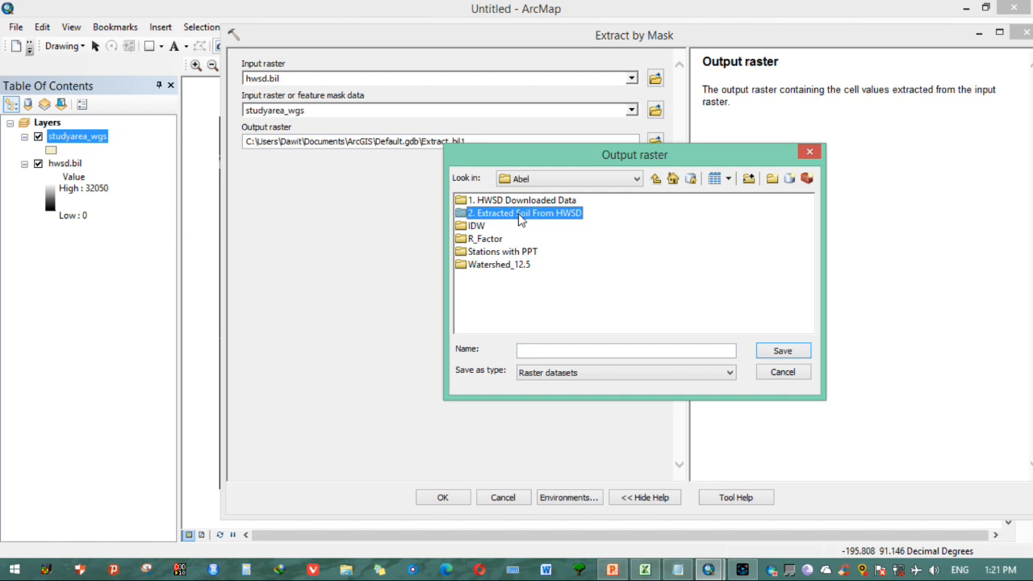
double_click(520, 216)
left_click(546, 349)
key("Return")
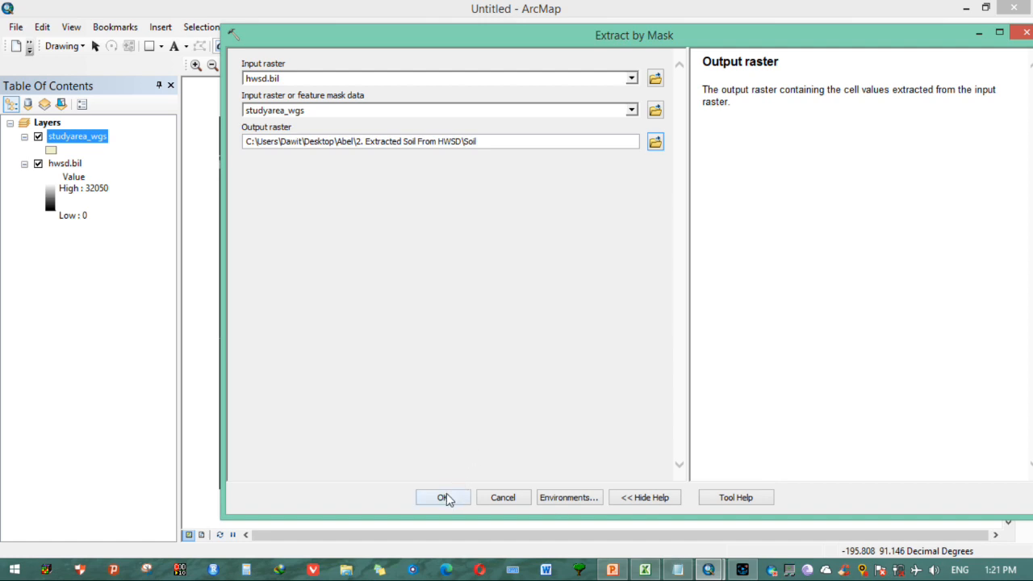
left_click(443, 497)
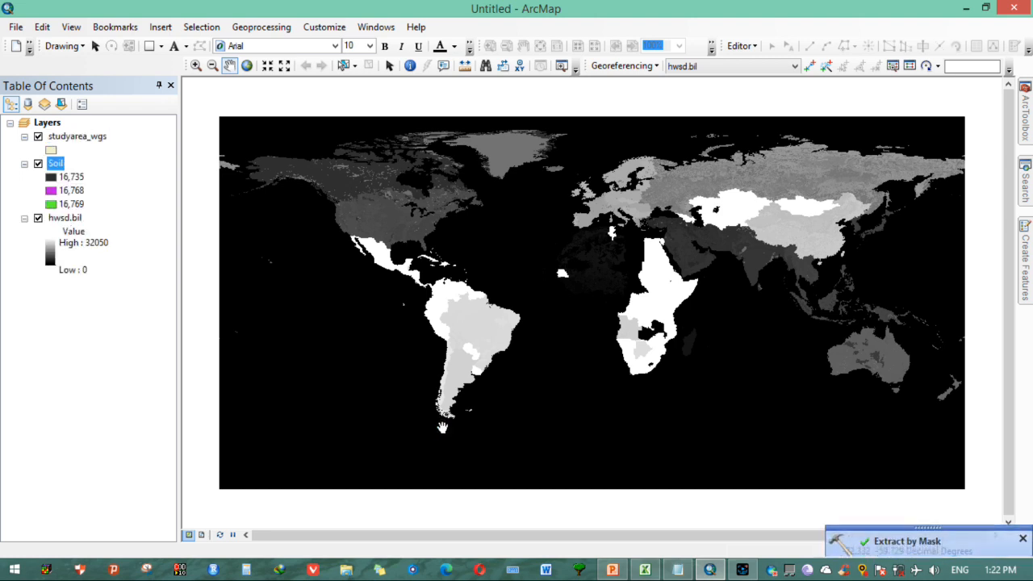
- Remove the hwsd.bil layer, and hide studyarea_wgs so that only the Soil raster is displayed at its full extent
left_click(70, 219)
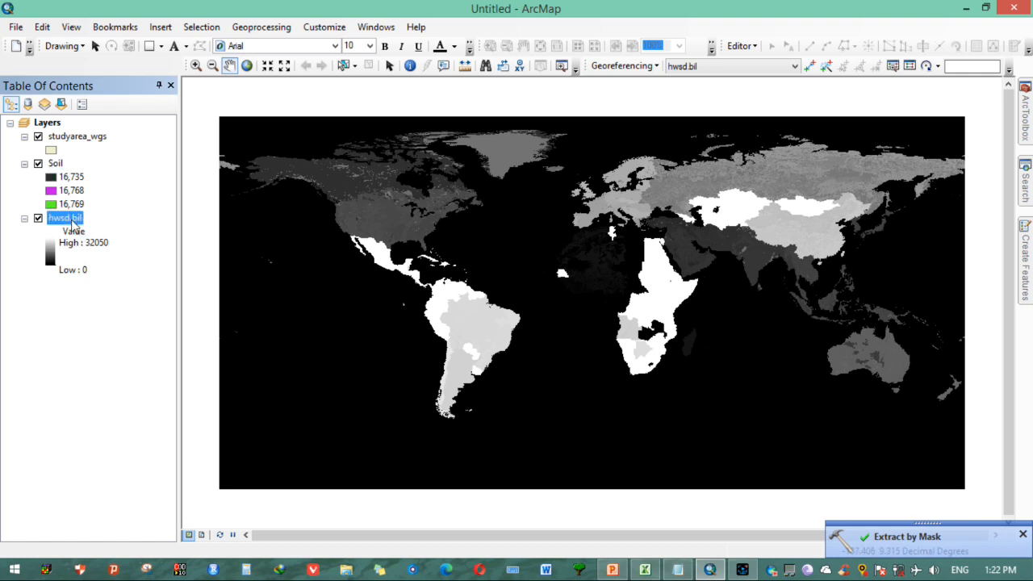
right_click(73, 219)
left_click(127, 246)
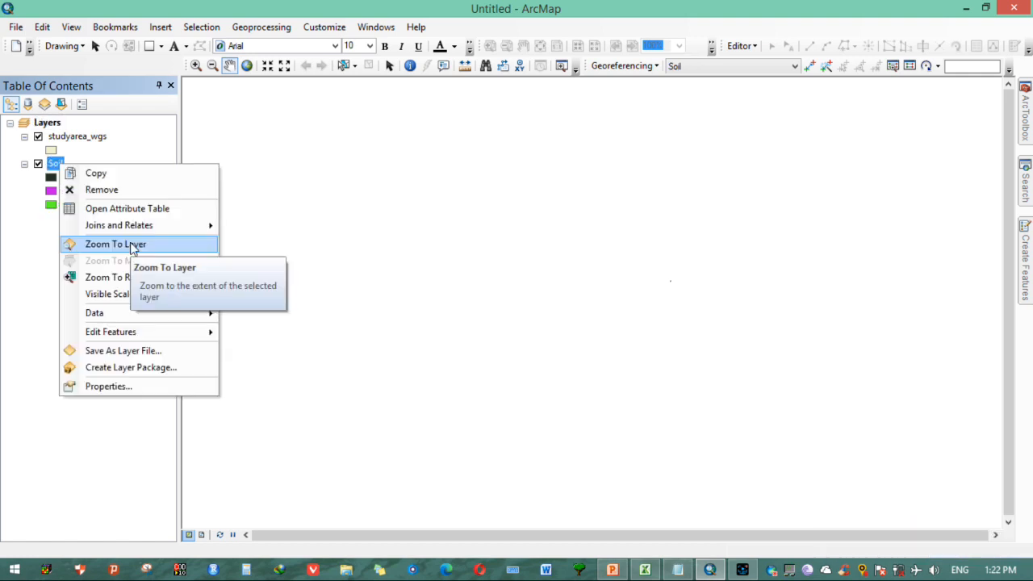
left_click(116, 243)
left_click(38, 136)
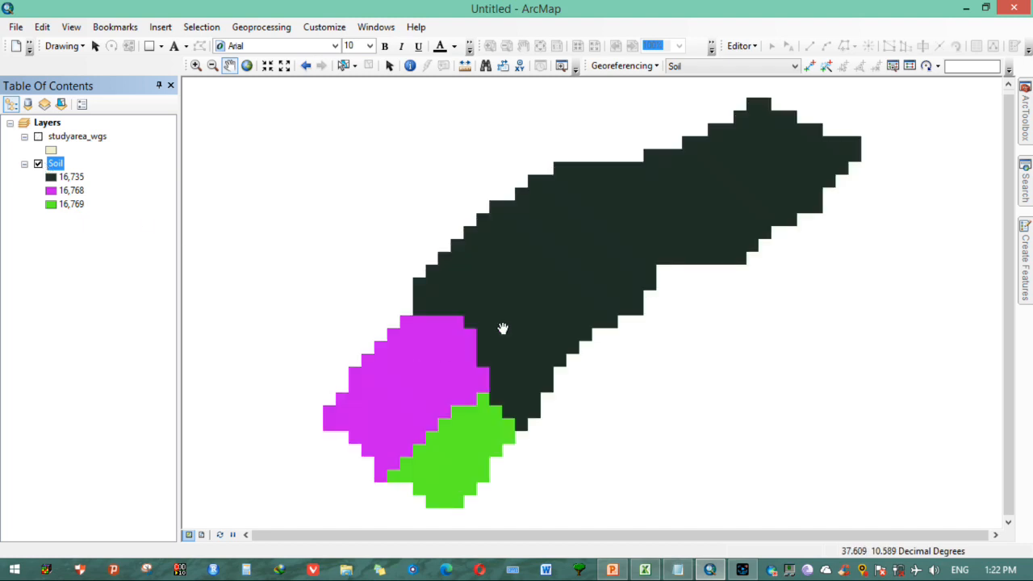
- Check step 3 of the K-factor notes in Notepad, return to ArcMap, and open the Raster to Polygon conversion tool
left_click(678, 570)
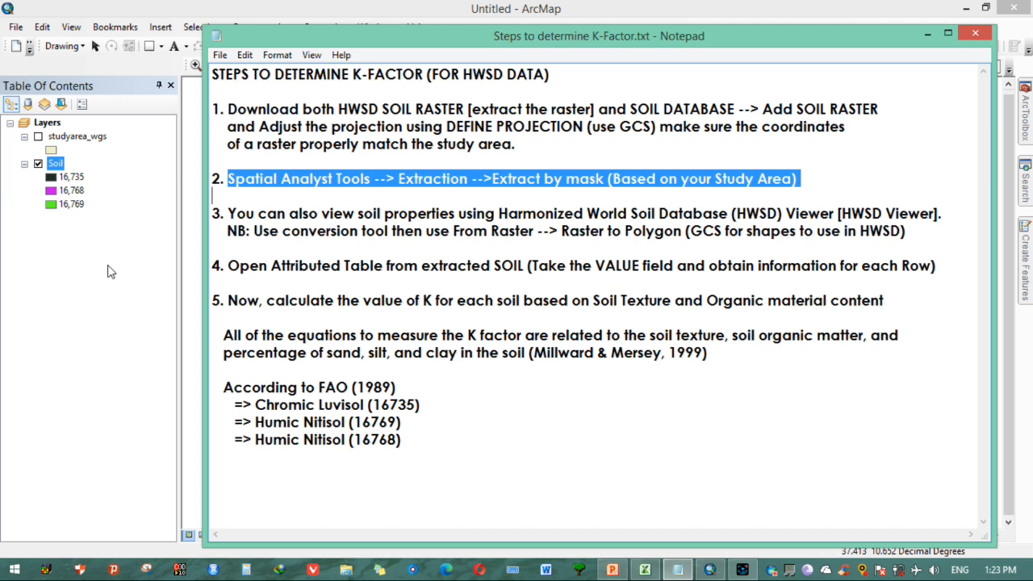
left_click(1025, 118)
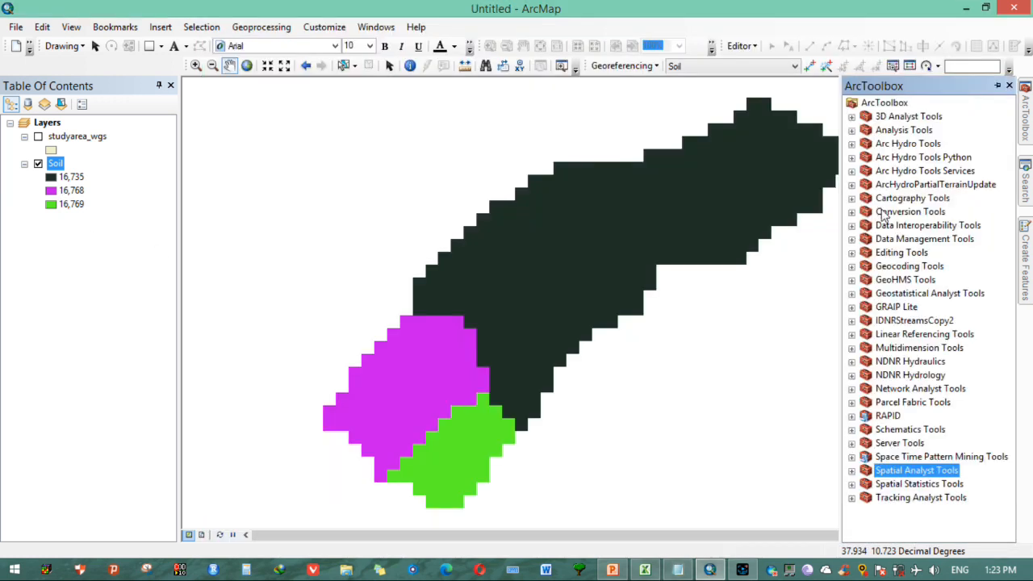
double_click(882, 213)
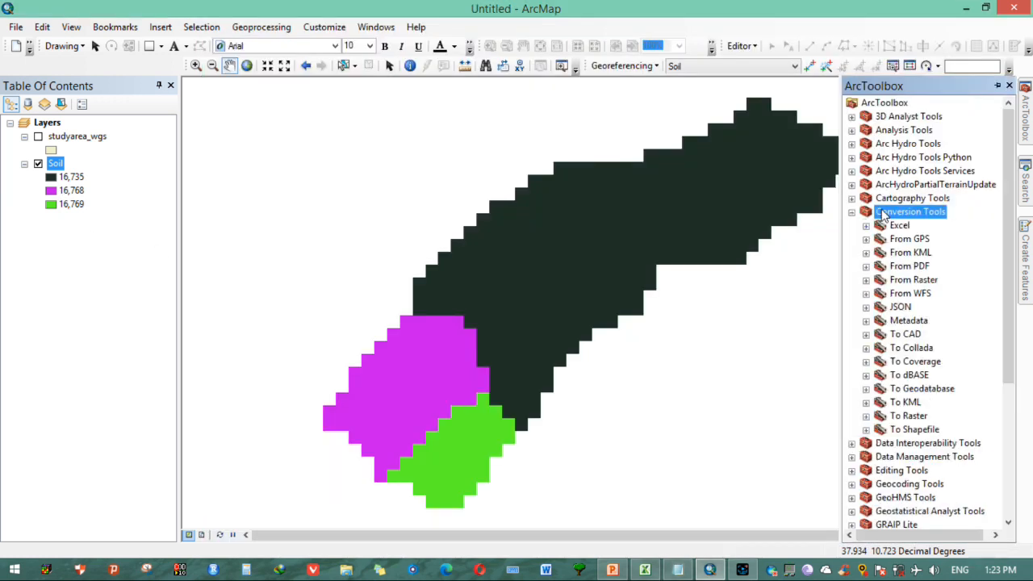
double_click(904, 282)
left_click(920, 333)
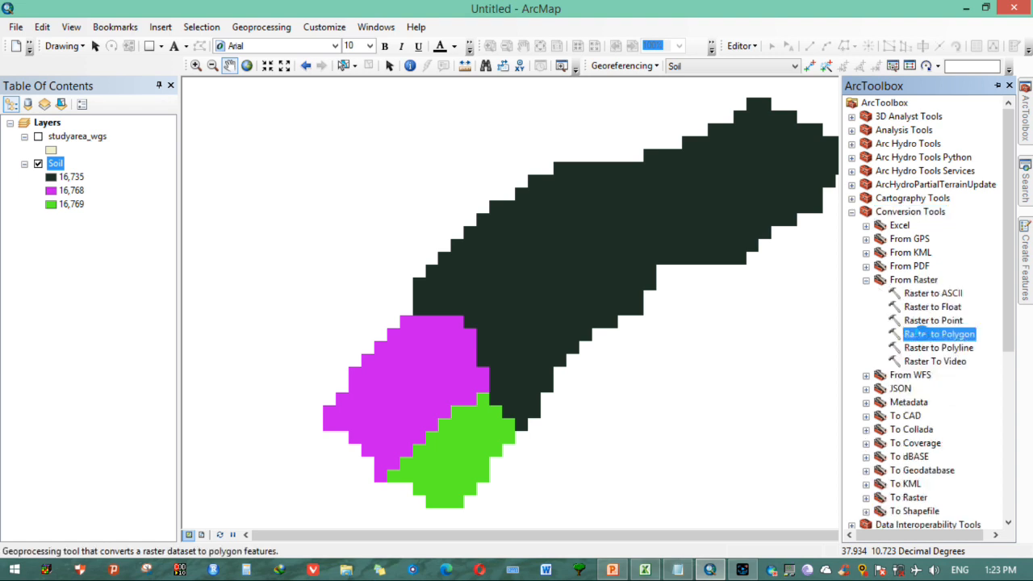
double_click(920, 334)
- Use the Soil raster as input with VALUE as the field, and create an output folder named 3. Raster to Polygon
left_click_drag(54, 164, 252, 81)
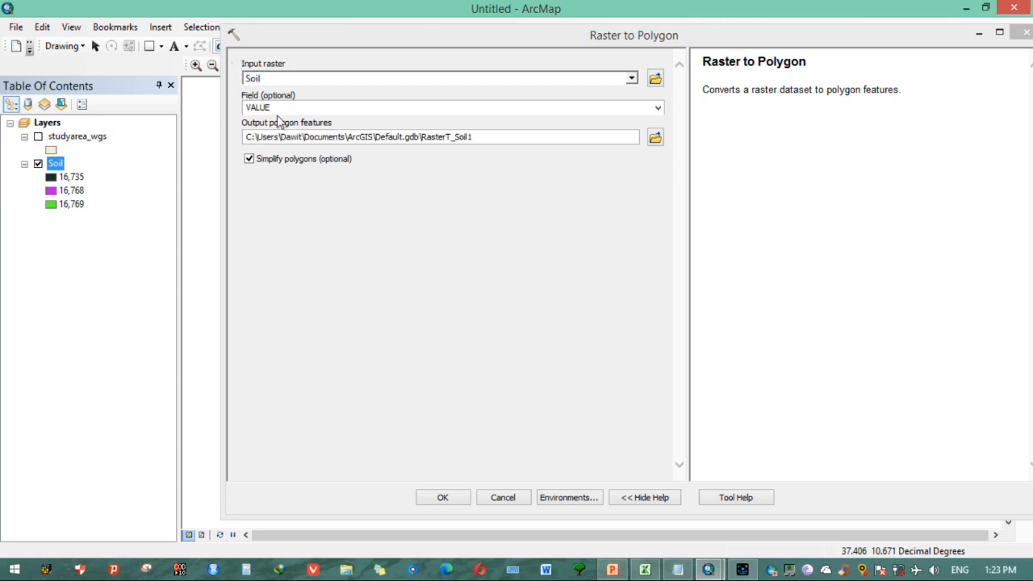
left_click(274, 107)
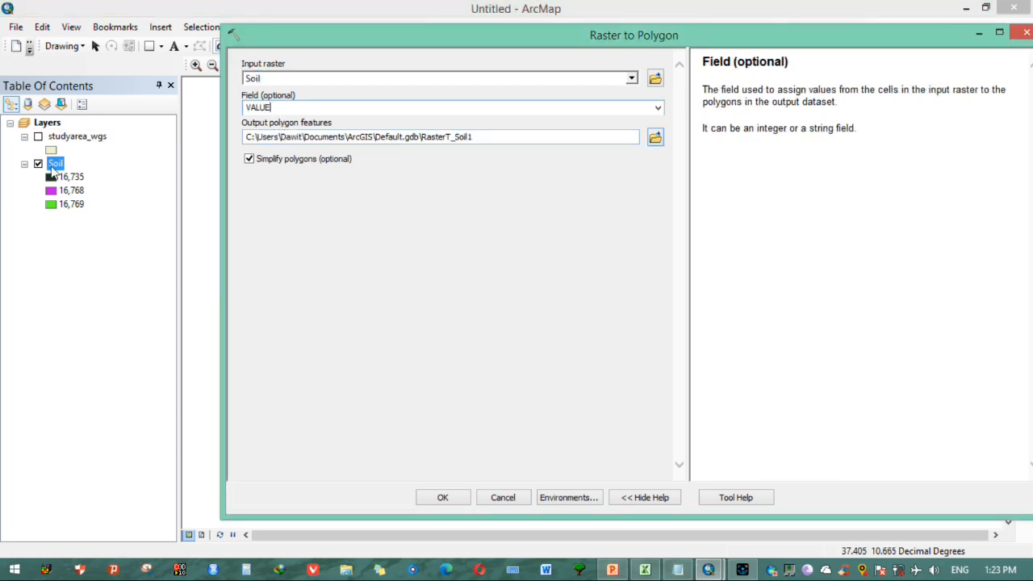
left_click(655, 137)
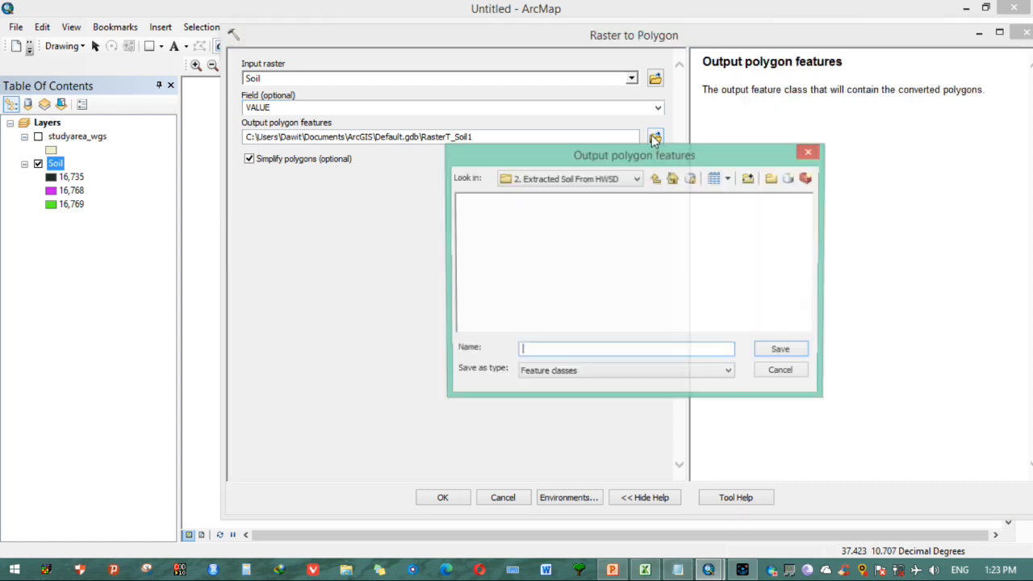
left_click(656, 178)
left_click(772, 180)
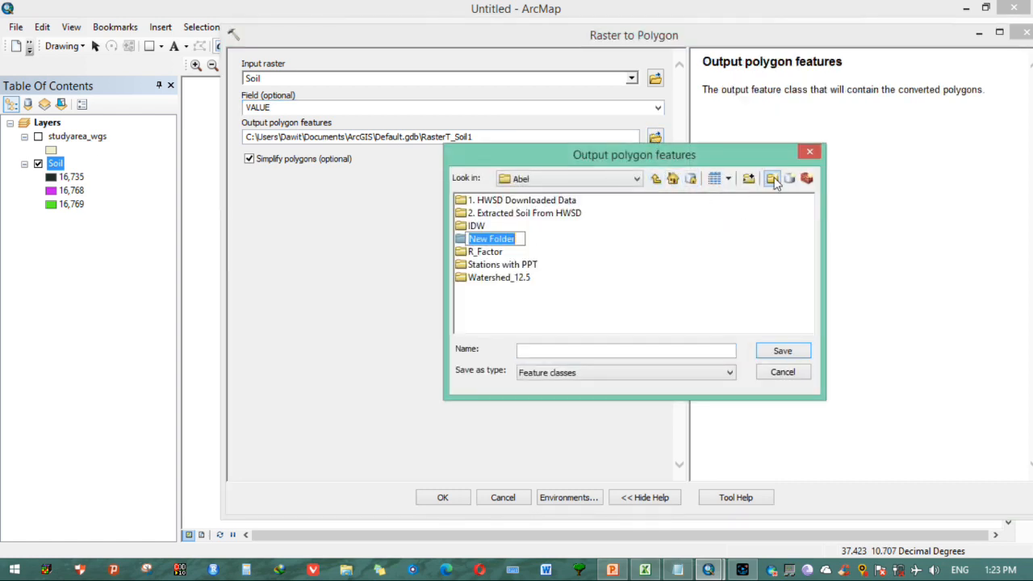
type("3. R")
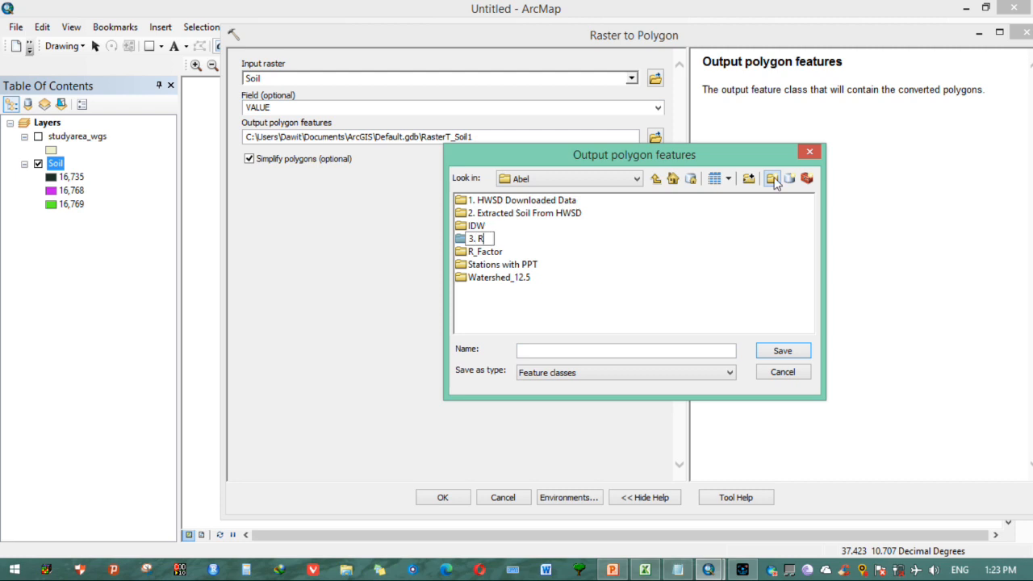
type("aster_Polygon")
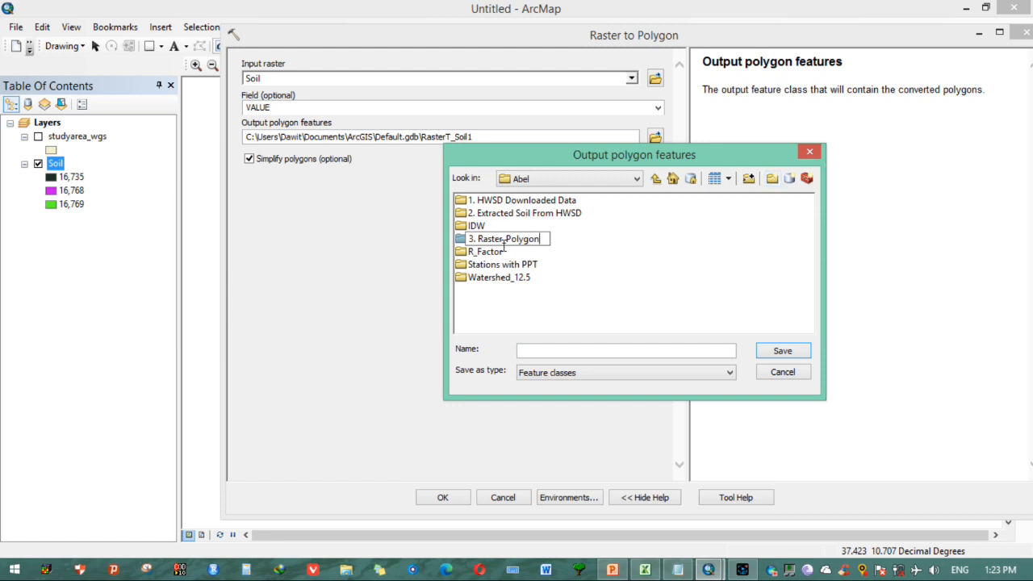
type(" to")
left_click(590, 239)
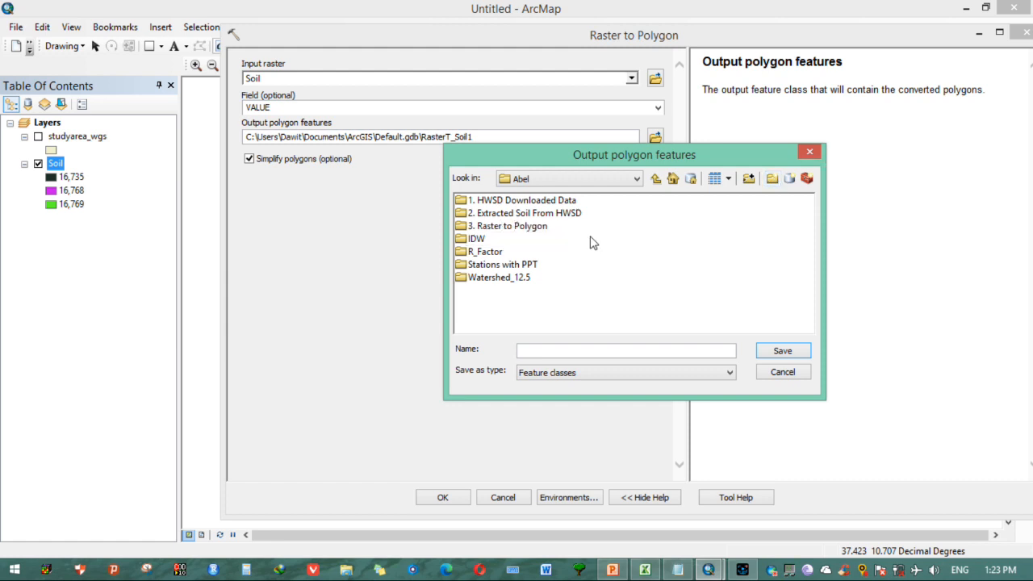
- Save the output polygons as Study_Soil in the 3. Raster to Polygon folder and run the conversion
double_click(518, 227)
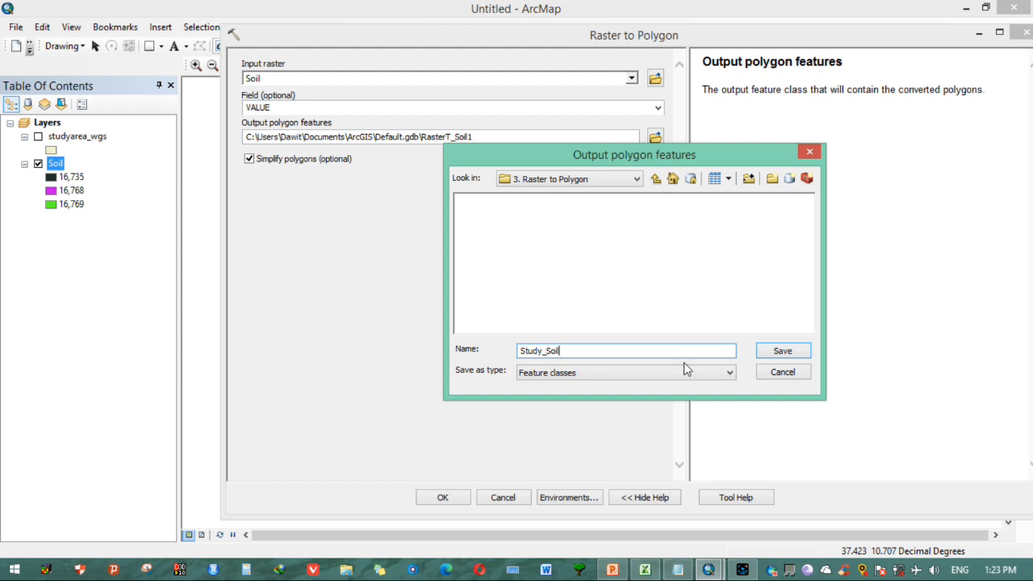
left_click(779, 352)
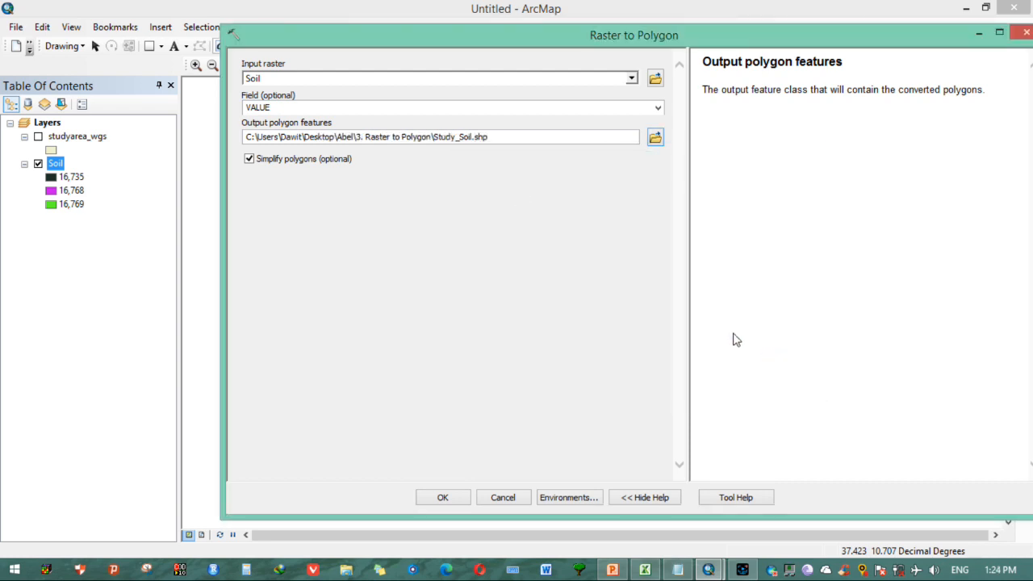
left_click(435, 499)
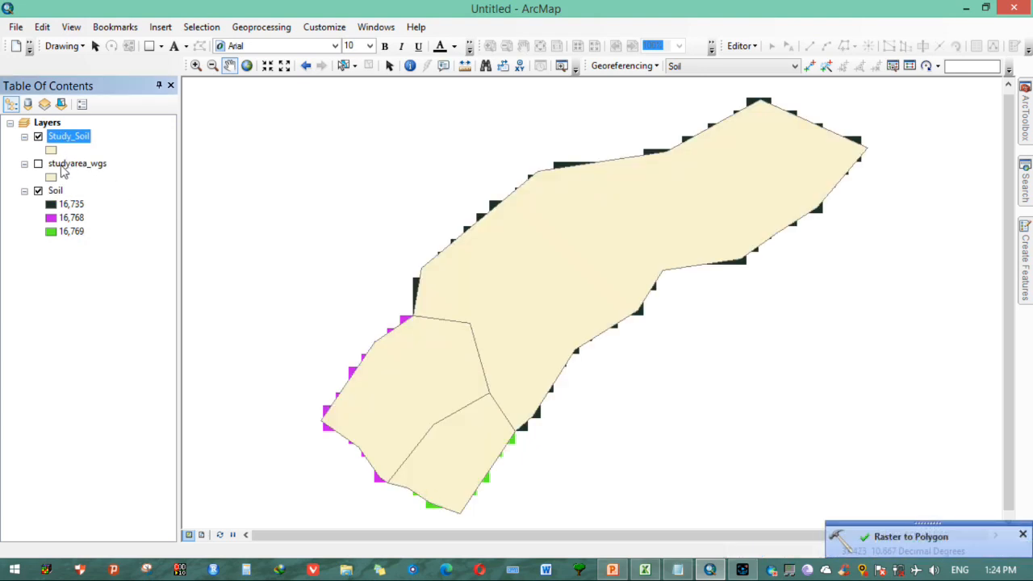
- Remove the studyarea_wgs layer and hide the Soil raster, leaving only Study_Soil displayed
left_click(63, 166)
right_click(62, 166)
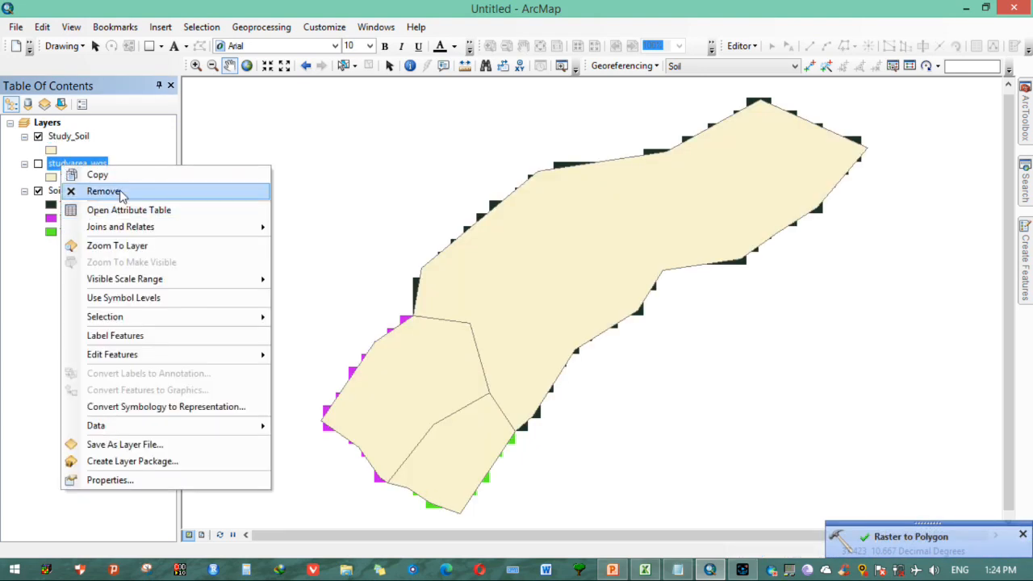
left_click(120, 193)
left_click(37, 164)
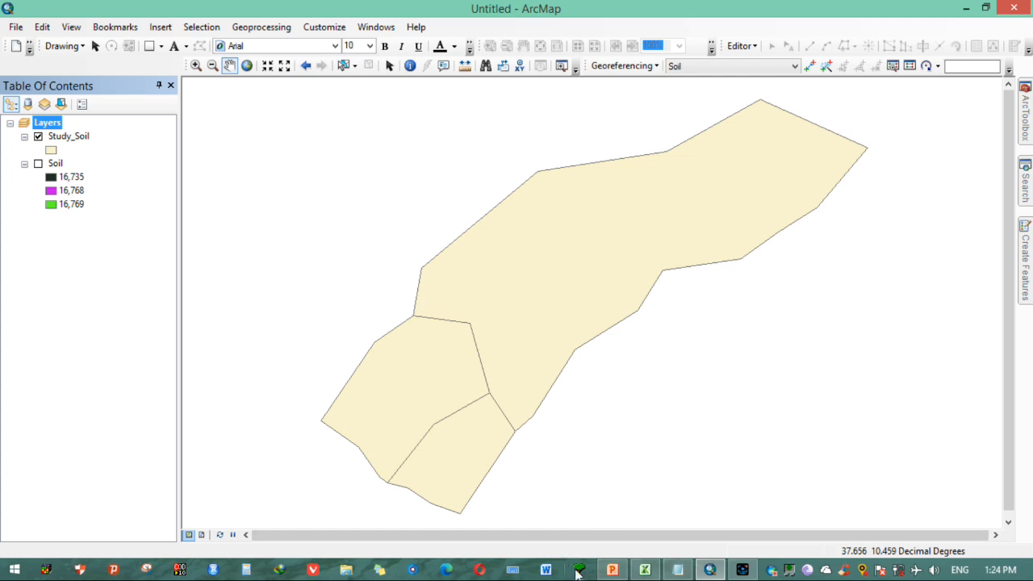
- Switch to HWSD-Viewer and load the Harmonized World Soil Database, showing the soil groups map around Ethiopia
left_click(578, 570)
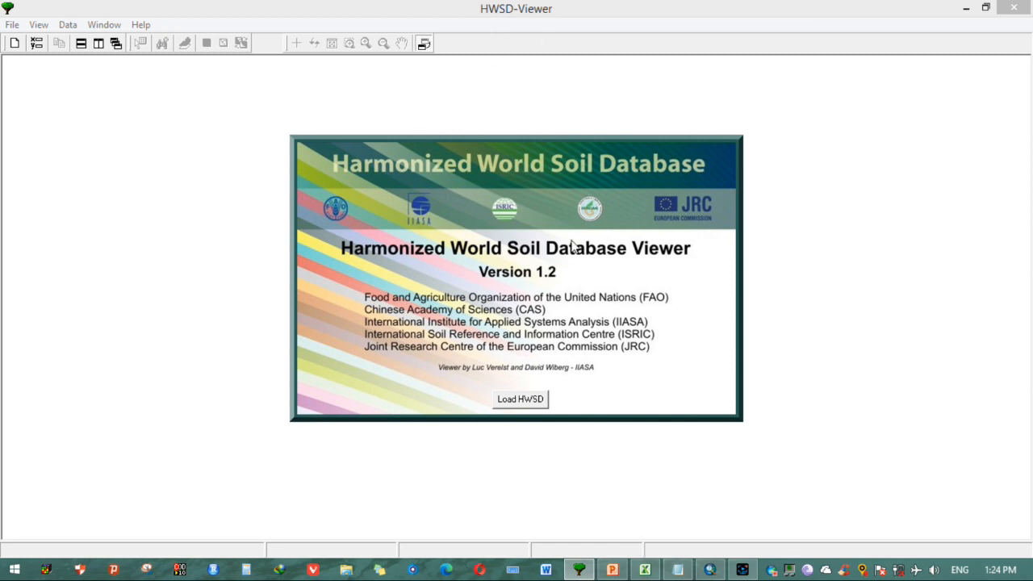
left_click(520, 399)
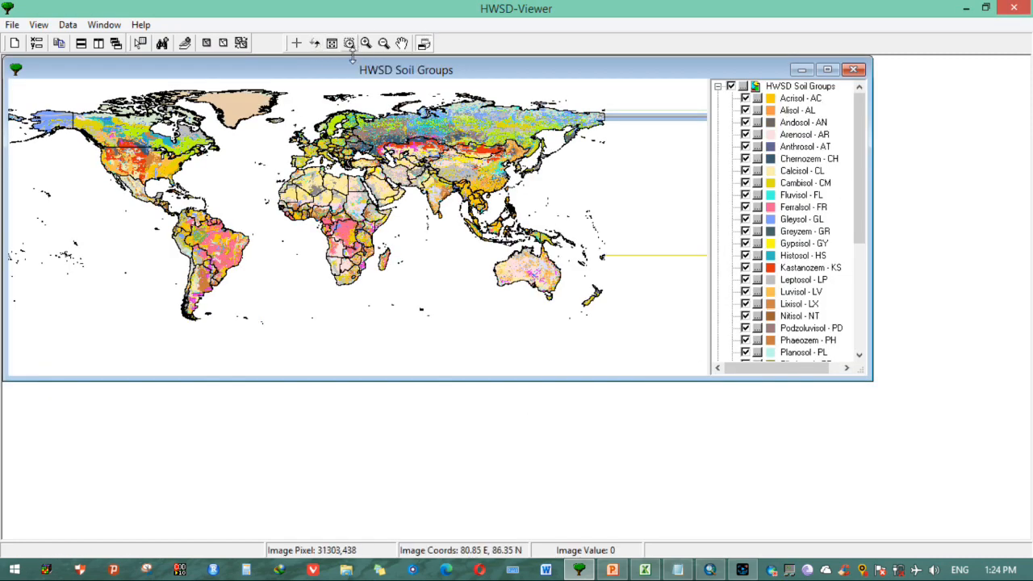
left_click(350, 42)
left_click(405, 251)
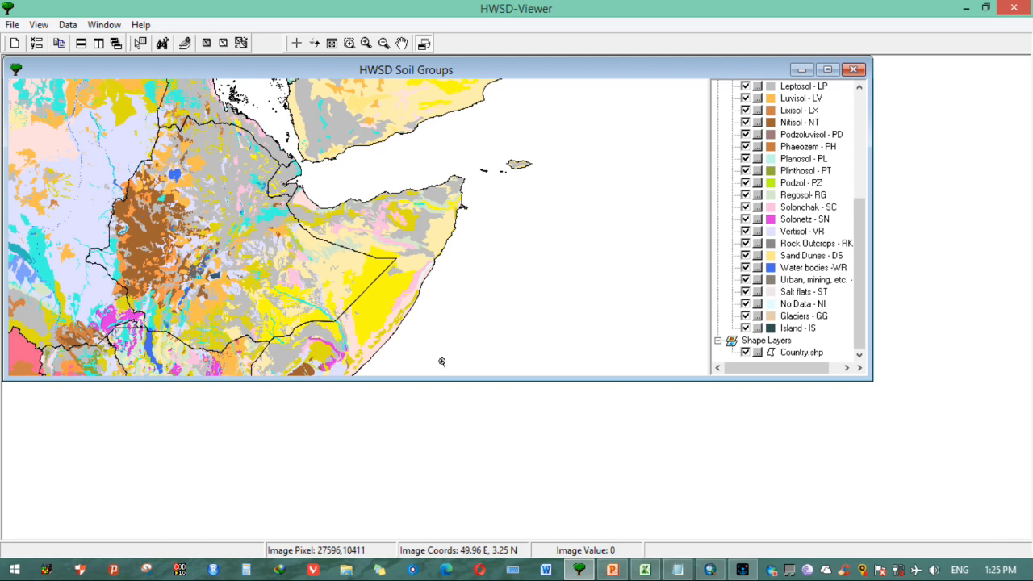
- Add the Study_Soil shapefile from the 3. Raster to Polygon folder to the HWSD Soil Groups map
left_click(185, 49)
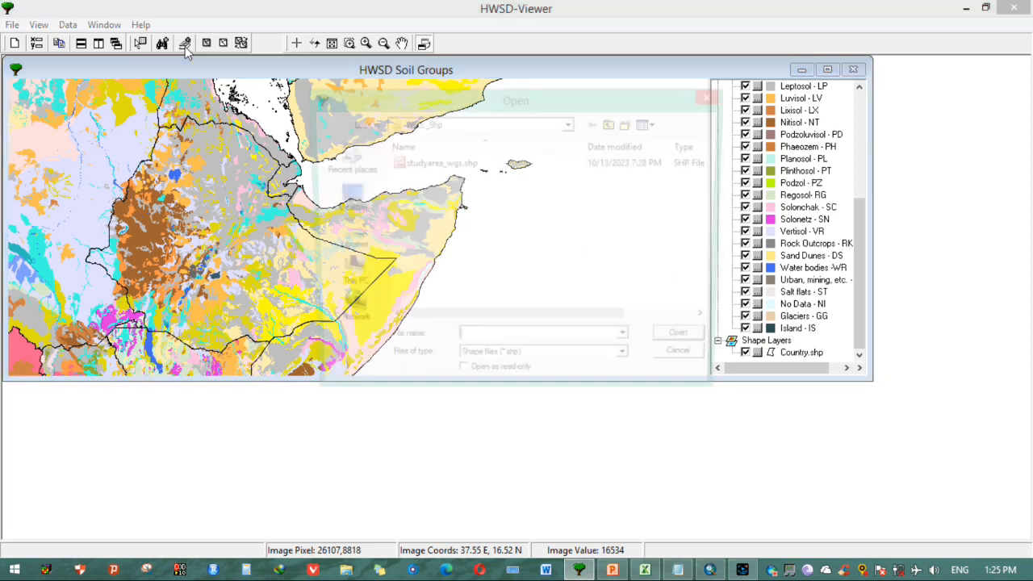
left_click(615, 124)
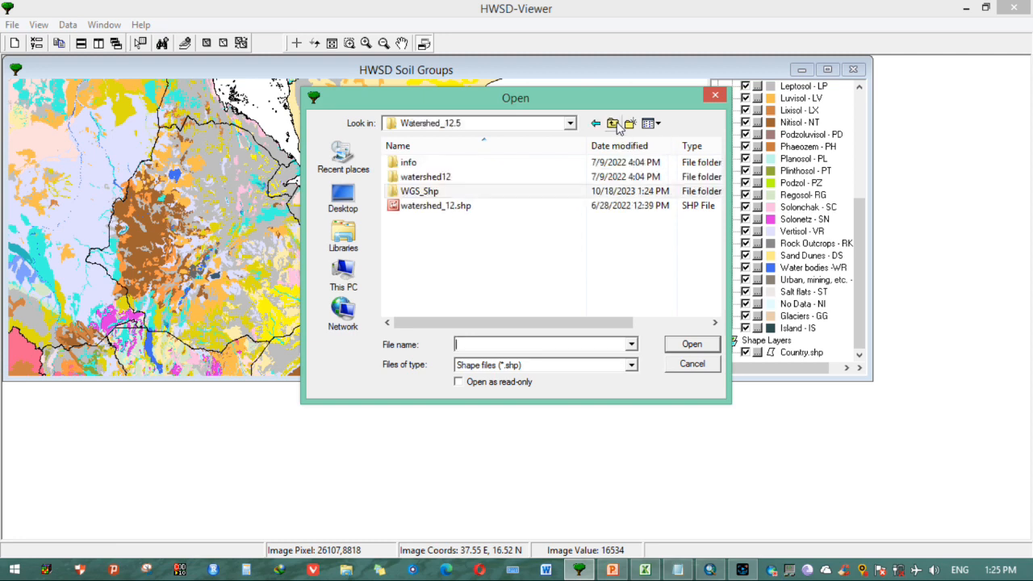
left_click(612, 124)
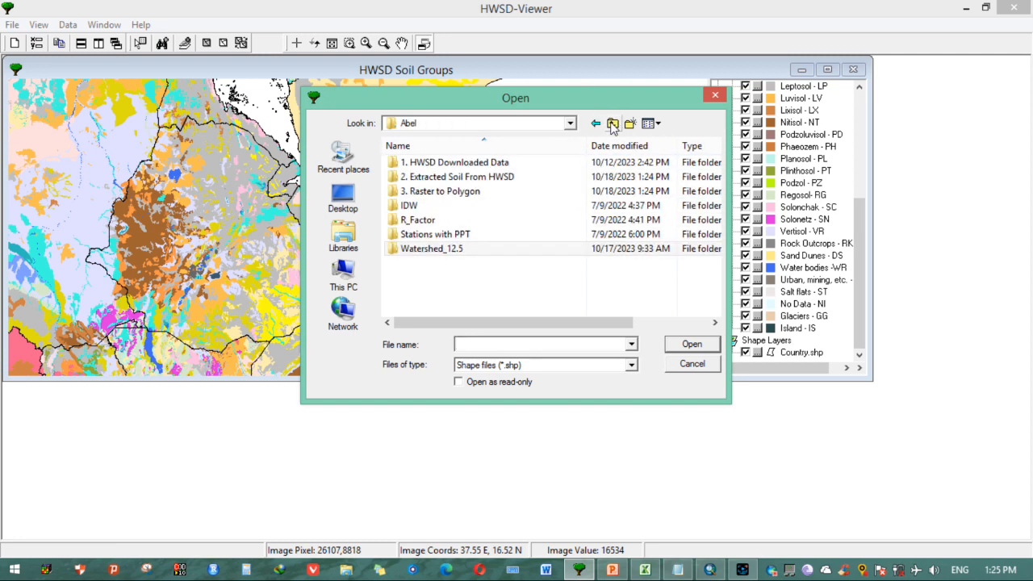
double_click(428, 192)
left_click(432, 164)
left_click(687, 345)
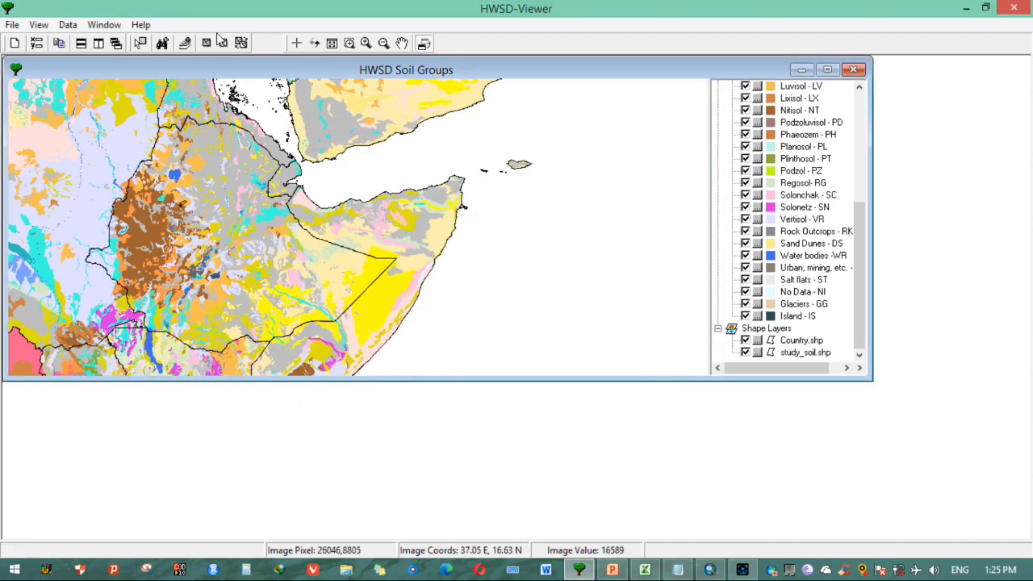
- Locate the study_soil polygons on the soil groups map and view them close up
left_click(349, 43)
mouse_move(143, 168)
left_mouse_down()
mouse_move(279, 310)
mouse_move(242, 238)
mouse_move(247, 245)
left_mouse_up()
left_click_drag(114, 181, 270, 268)
left_click_drag(127, 127, 343, 294)
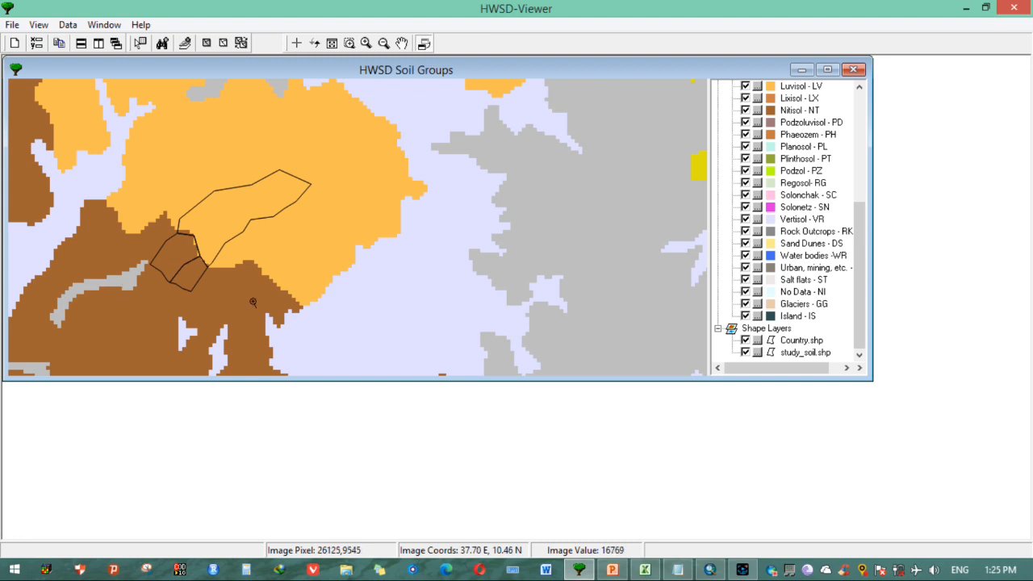
- Review the notes in Notepad, and compare soil unit 16735's topsoil sand, silt, clay and organic carbon in HWSD-Viewer with its Excel row
left_click(678, 570)
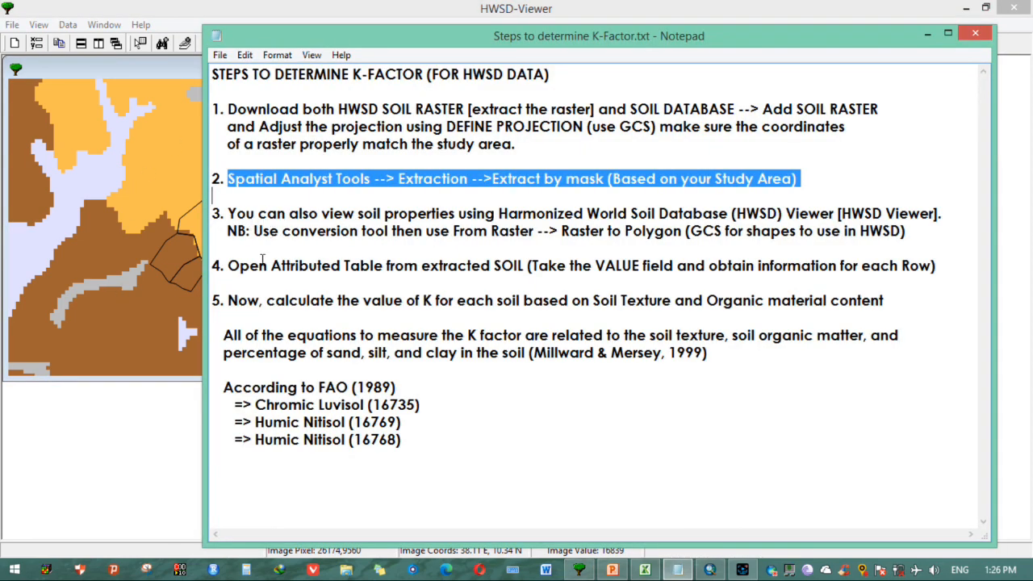
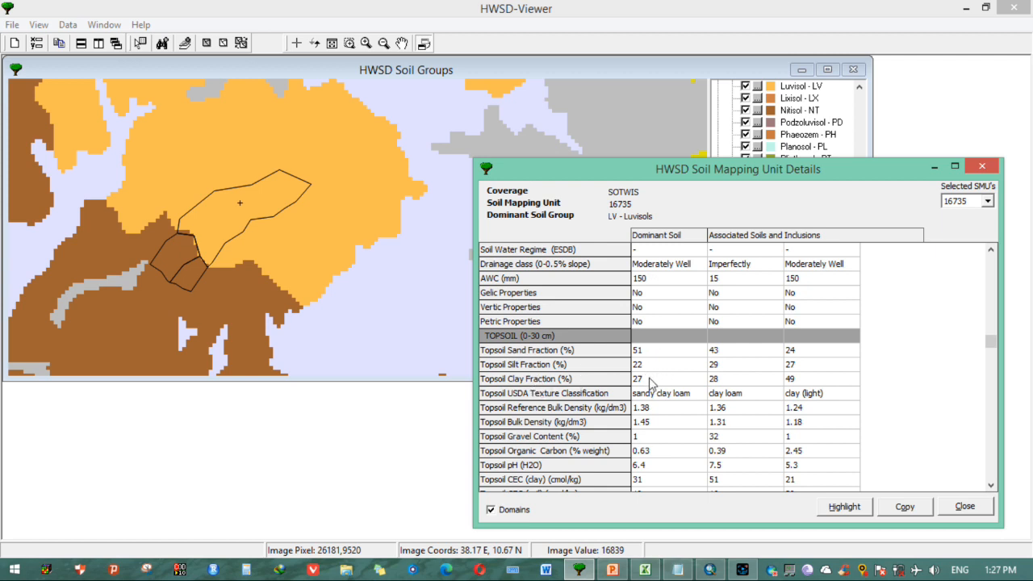
left_click(991, 484)
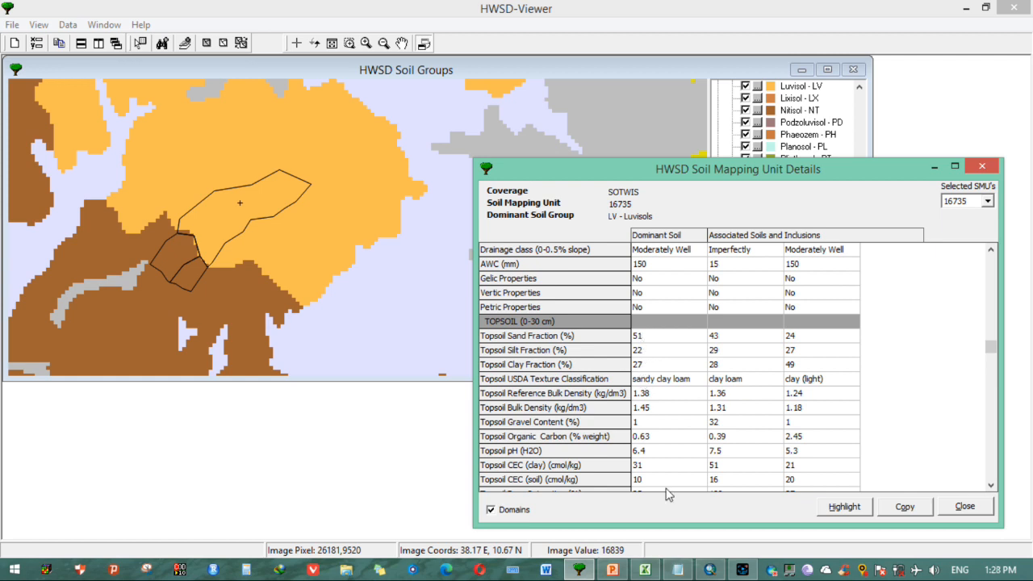
left_click(646, 570)
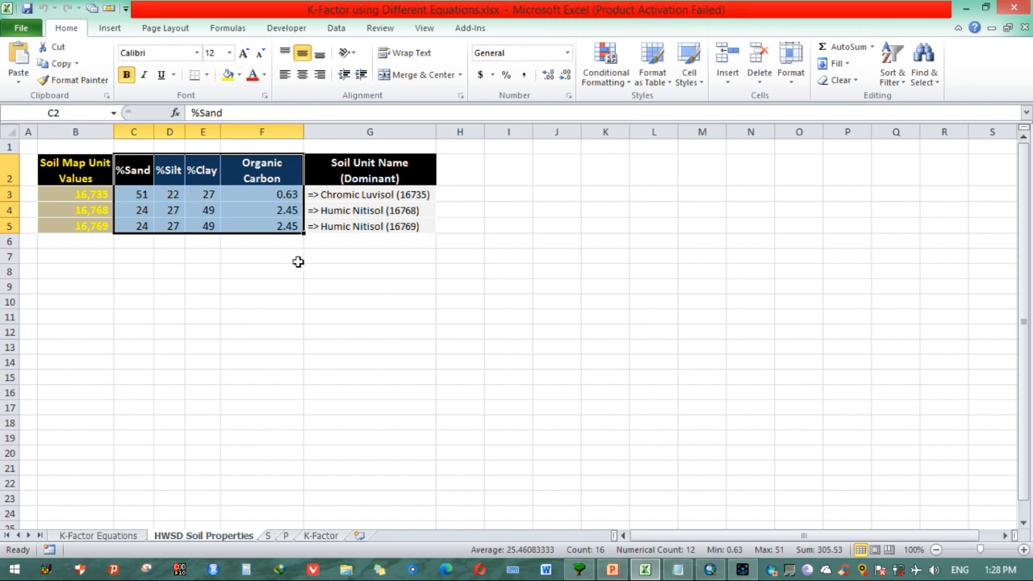
left_click(584, 571)
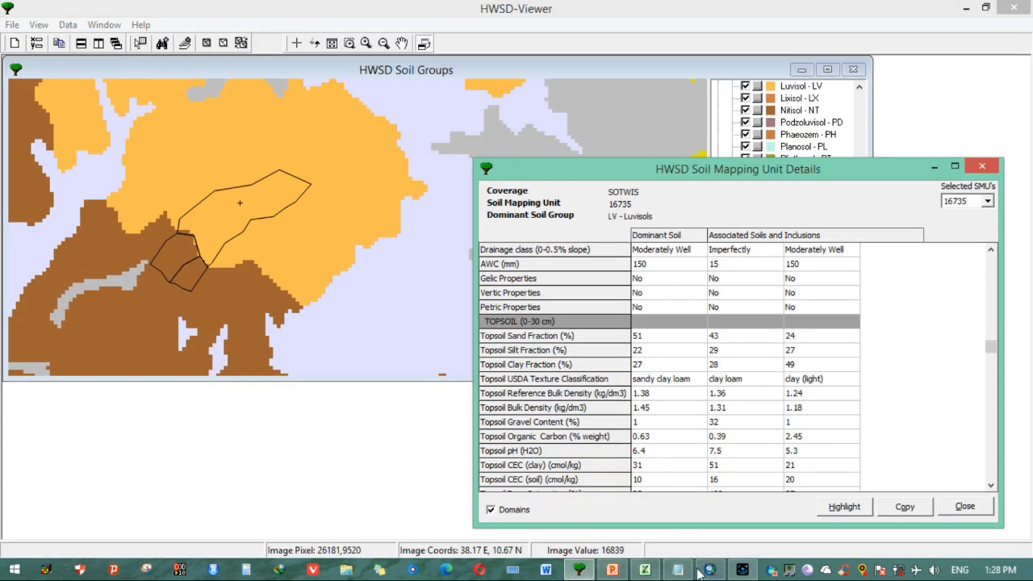
left_click(646, 570)
left_click(249, 195)
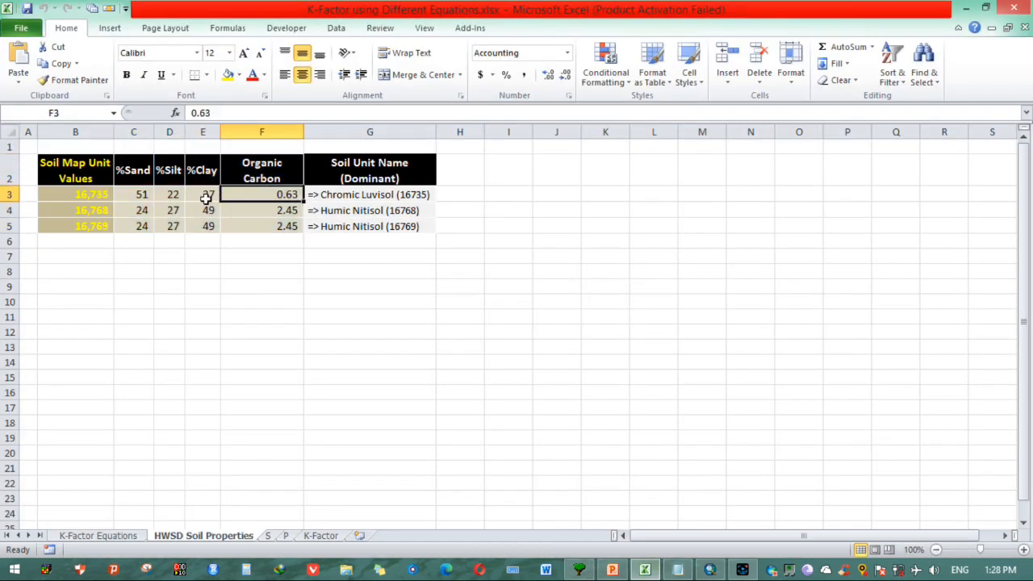
left_click_drag(147, 195, 263, 194)
- Look up soil mapping unit 16768's topsoil properties in HWSD-Viewer and compare them with its row in the Excel HWSD Soil Properties sheet
left_click_drag(135, 209, 242, 203)
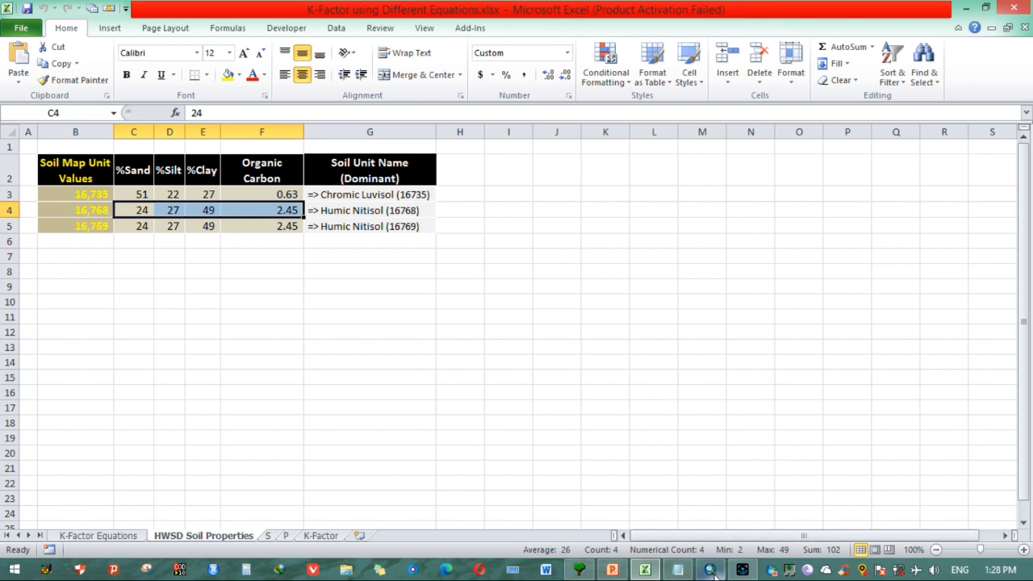
left_click(579, 569)
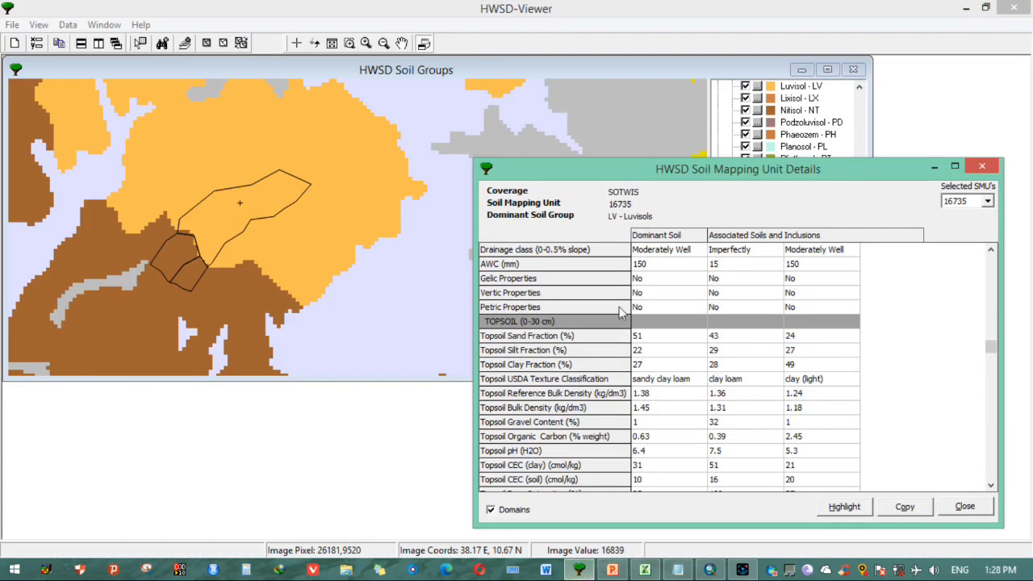
left_click(171, 252)
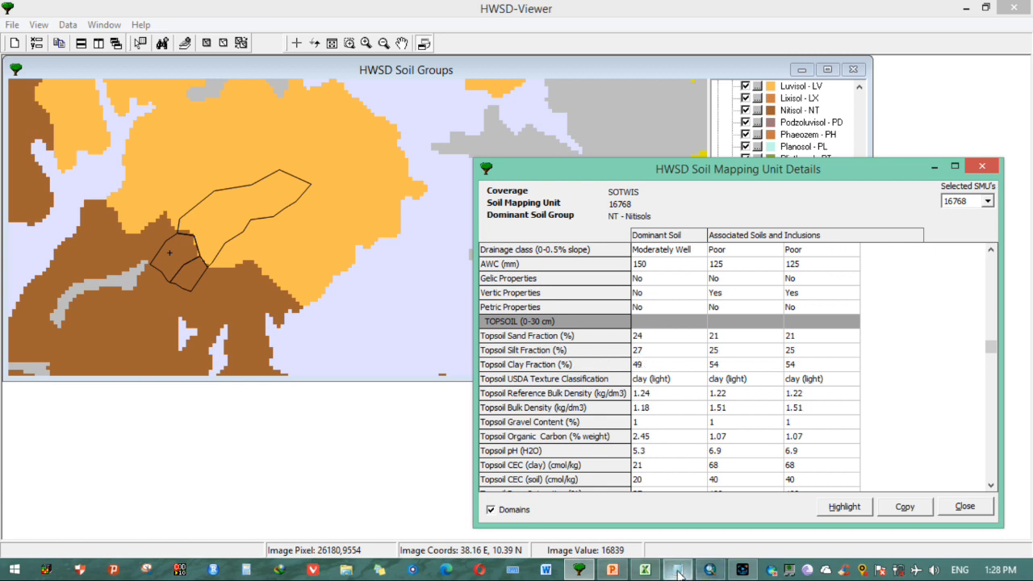
mouse_move(676, 573)
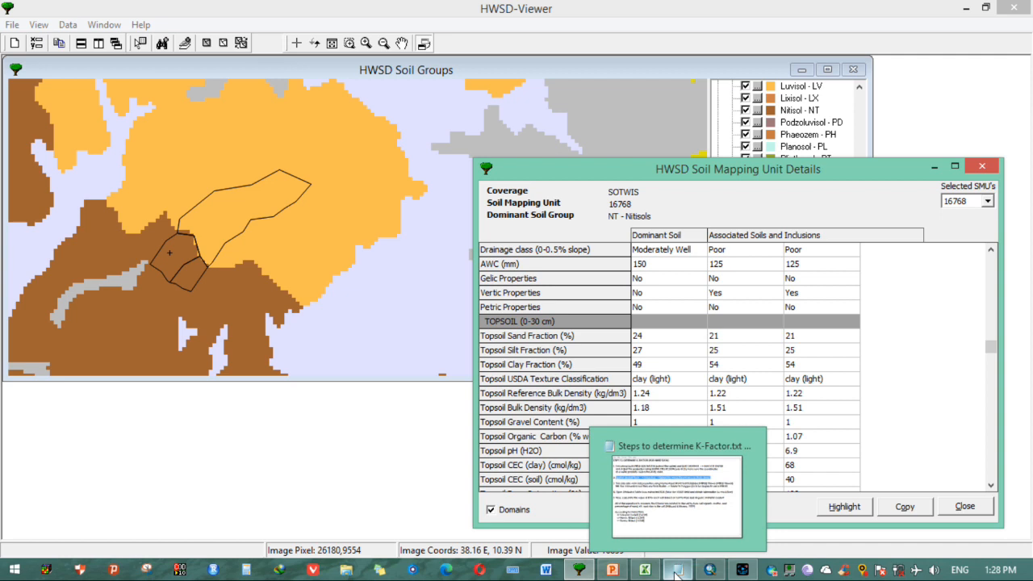
left_click(654, 573)
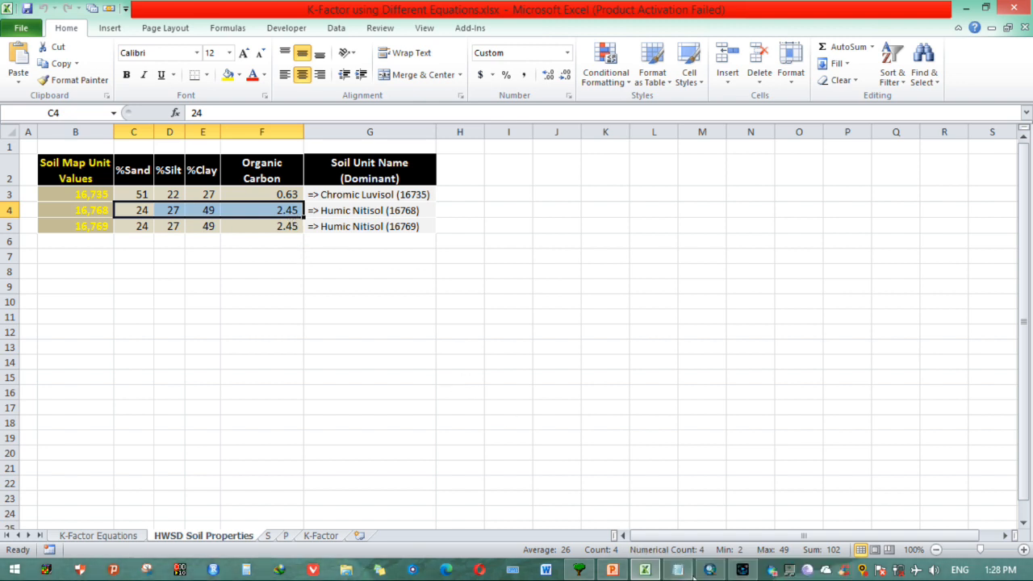
- Switch to HWSD-Viewer and examine soil unit 16768's topsoil organic carbon, USDA texture class and sand fraction, along with its subsoil properties
left_click(588, 571)
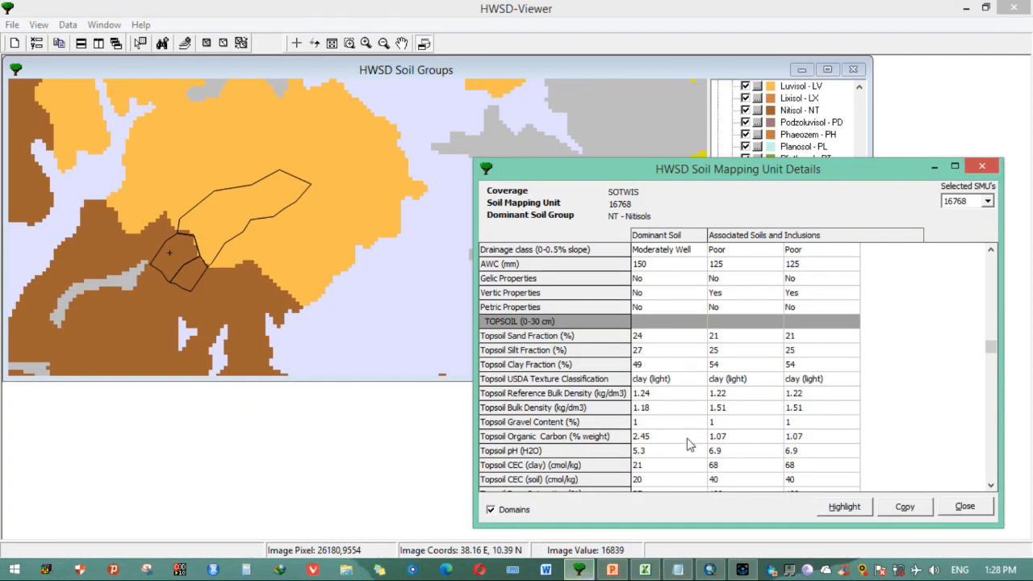
left_click(650, 442)
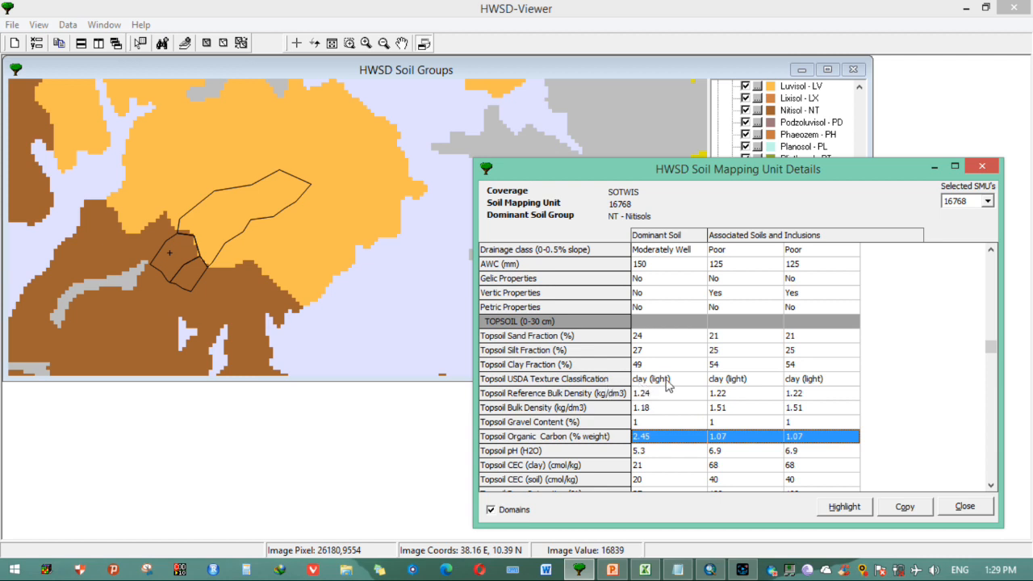
left_click(667, 381)
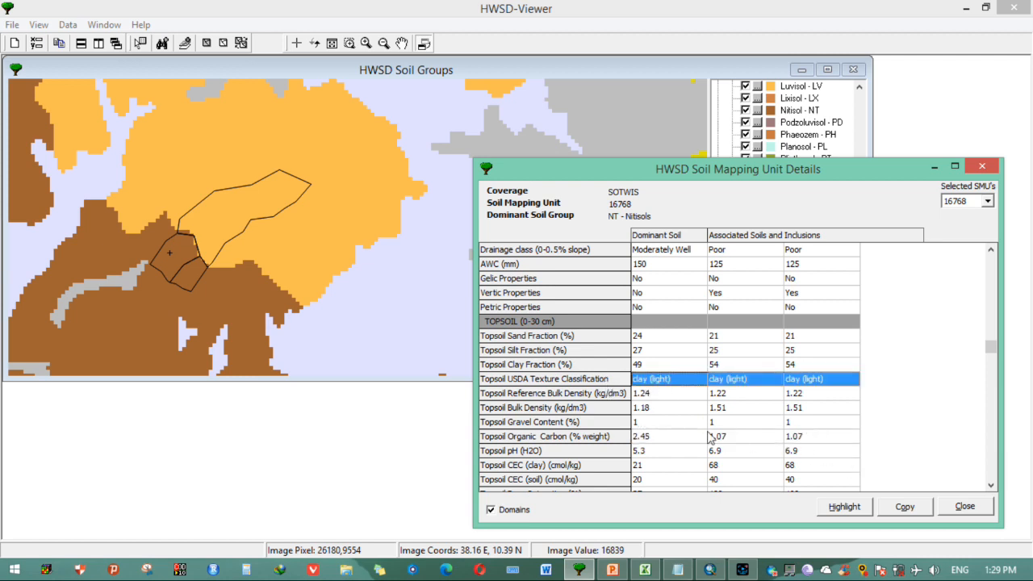
left_click_drag(991, 348, 991, 440)
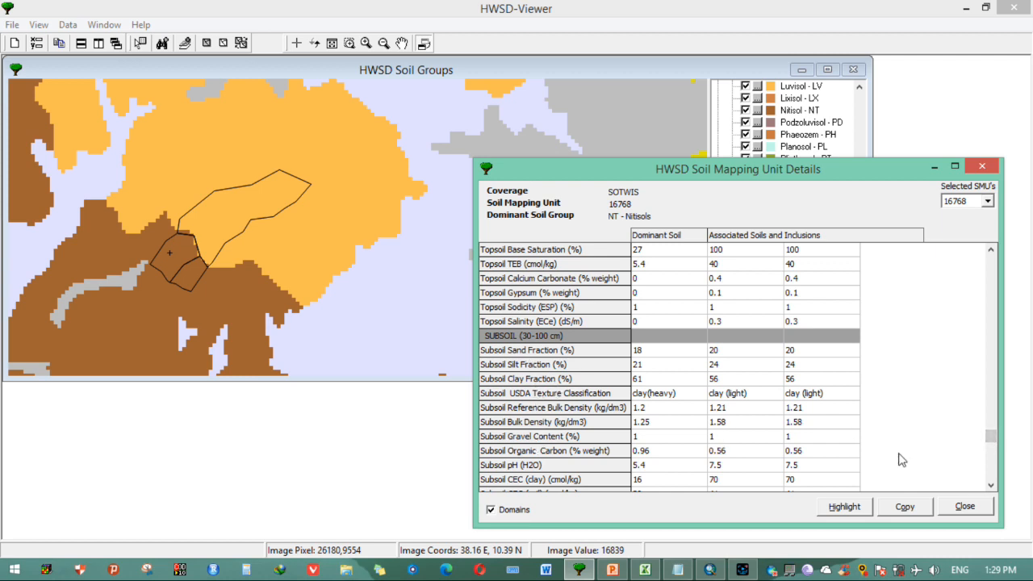
left_click_drag(992, 438, 989, 376)
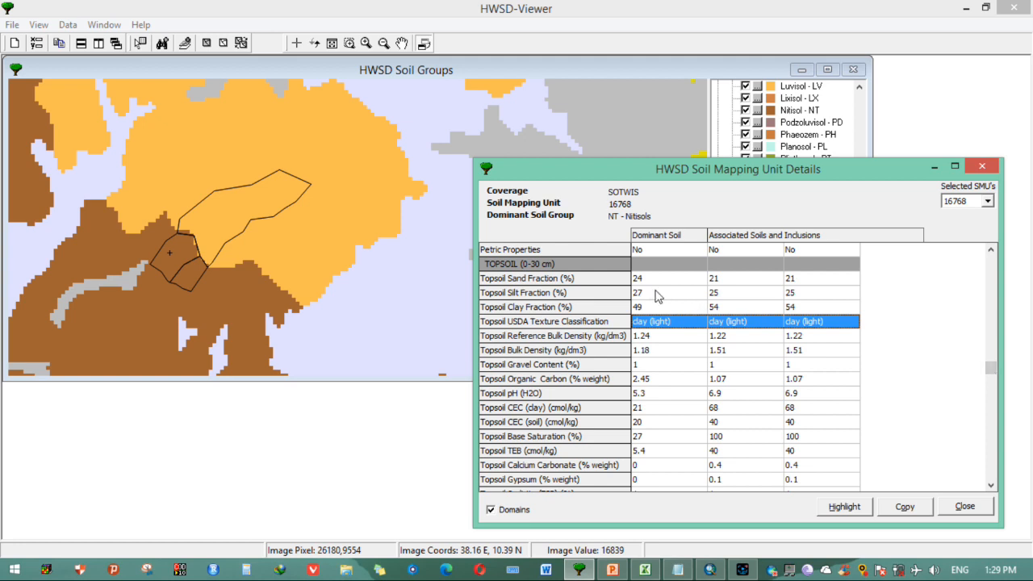
left_click(655, 279)
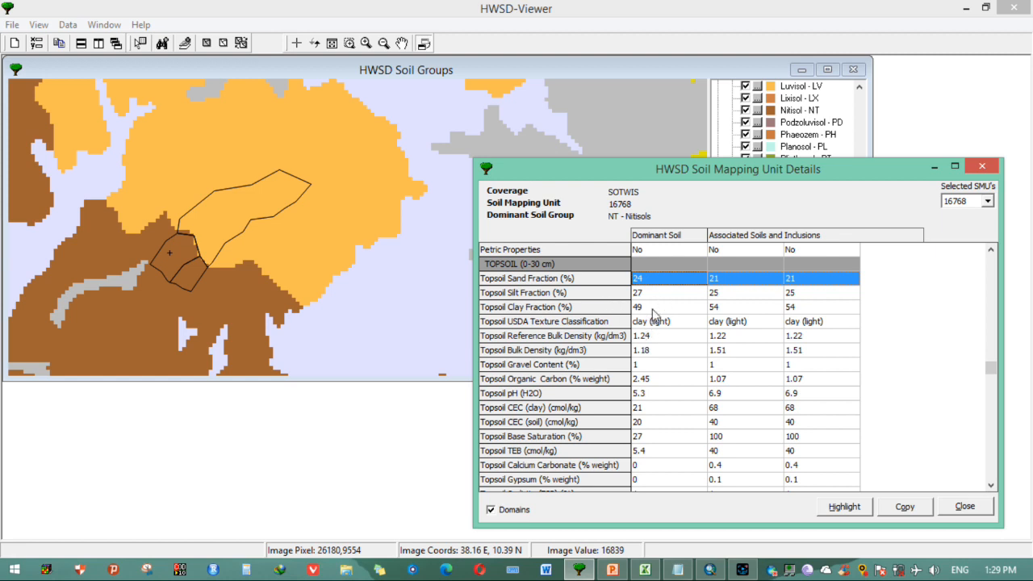
- Look up soil mapping unit 16769's topsoil texture and organic carbon, and close the unit details and HWSD-Viewer
left_click(189, 272)
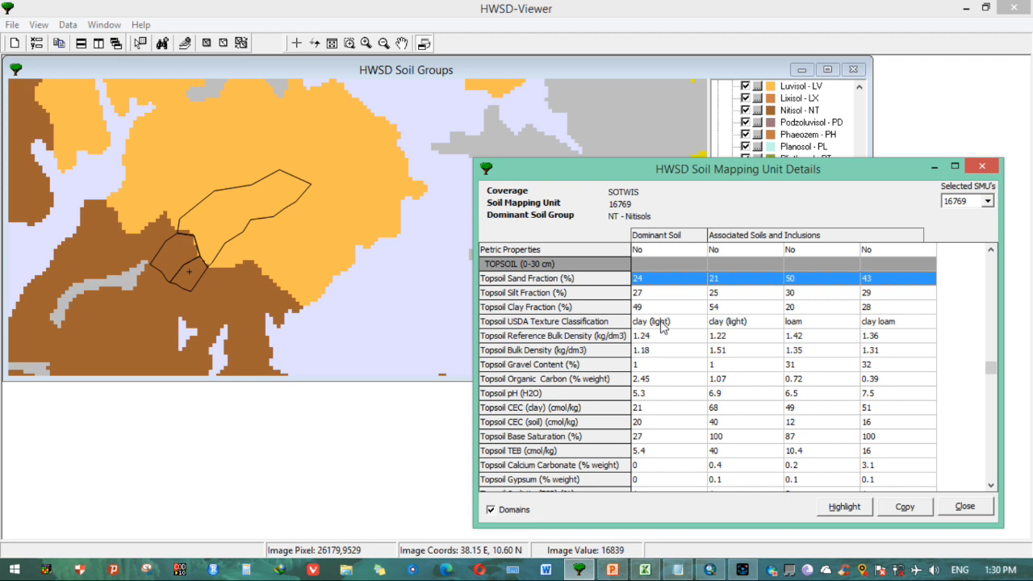
left_click(661, 323)
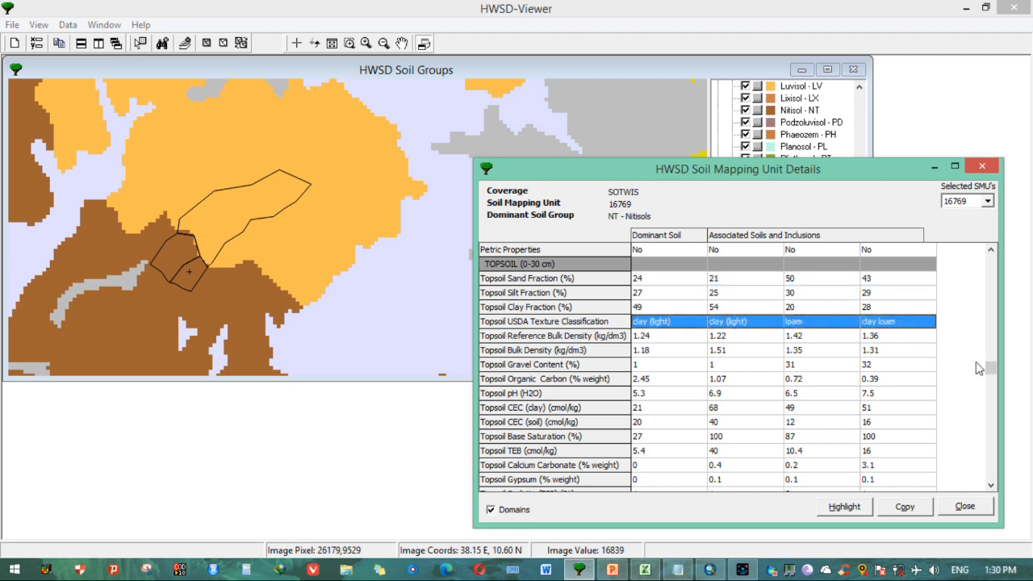
scroll(979, 368, "down", 2)
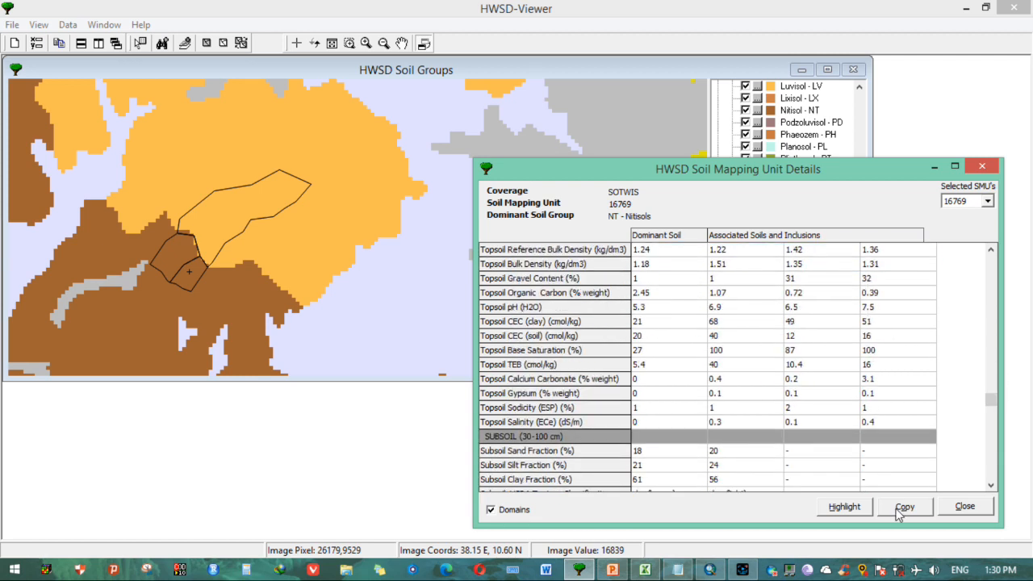
left_click(967, 507)
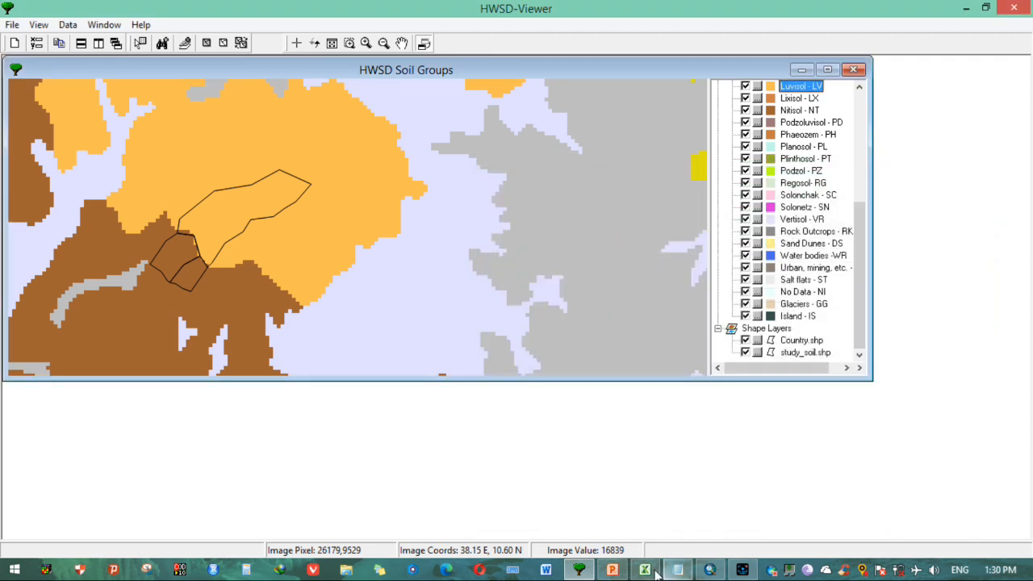
mouse_move(645, 569)
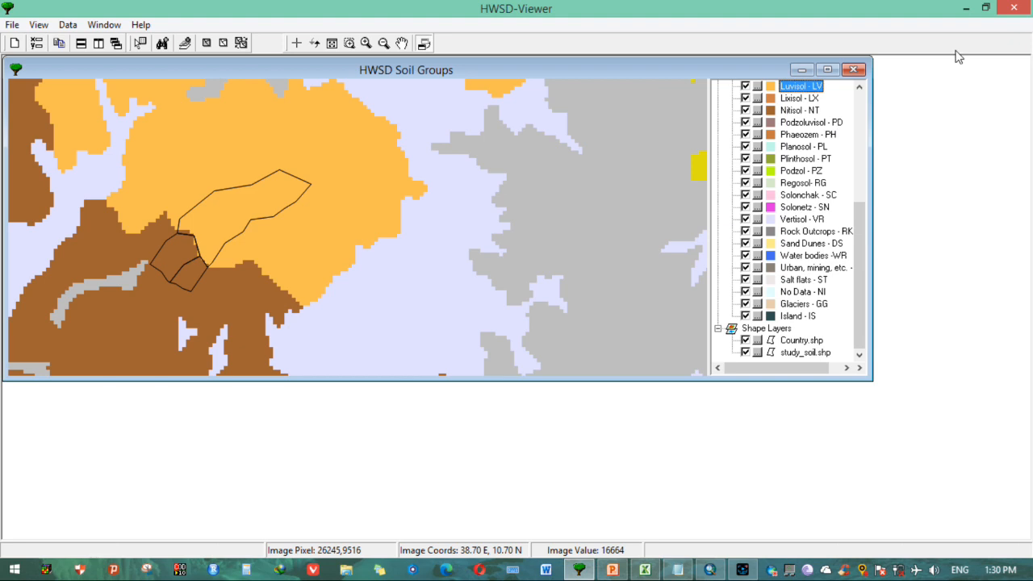
left_click(1019, 10)
- Review the sand, silt, clay and organic carbon values and dominant soil names of the three units in Excel's HWSD Soil Properties sheet
left_click(479, 331)
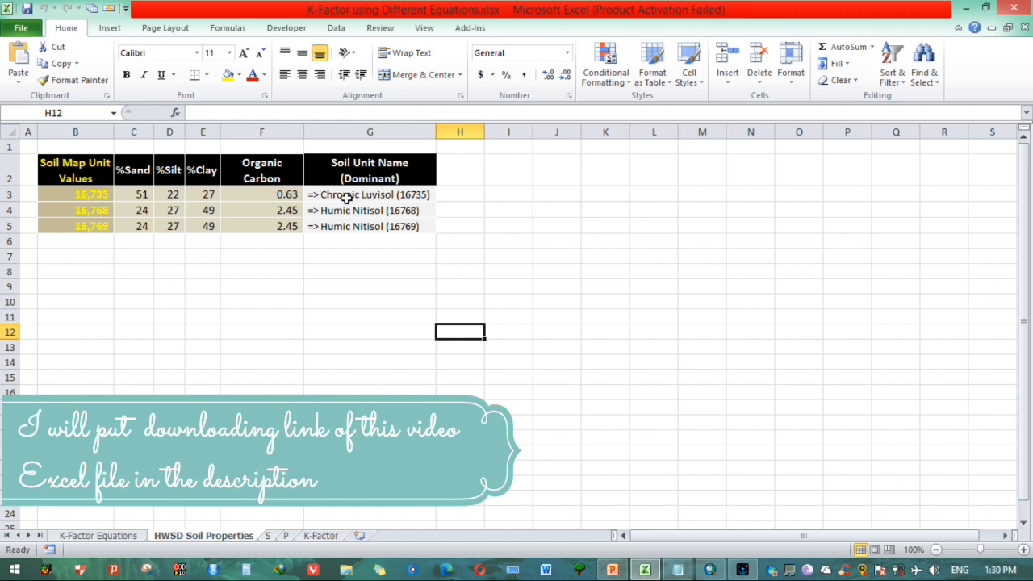
left_click(367, 196)
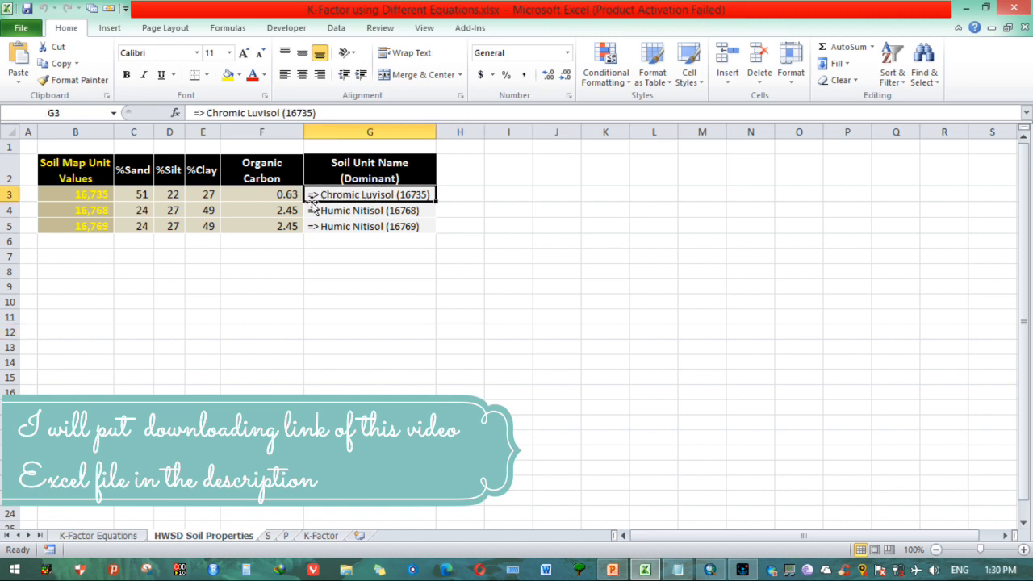
left_click_drag(135, 196, 220, 198)
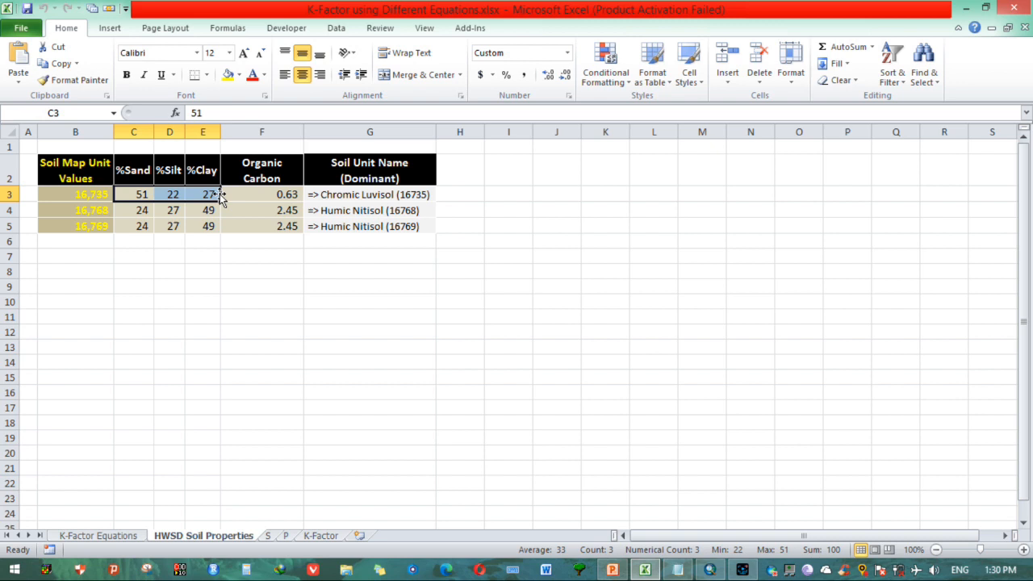
left_click(384, 195)
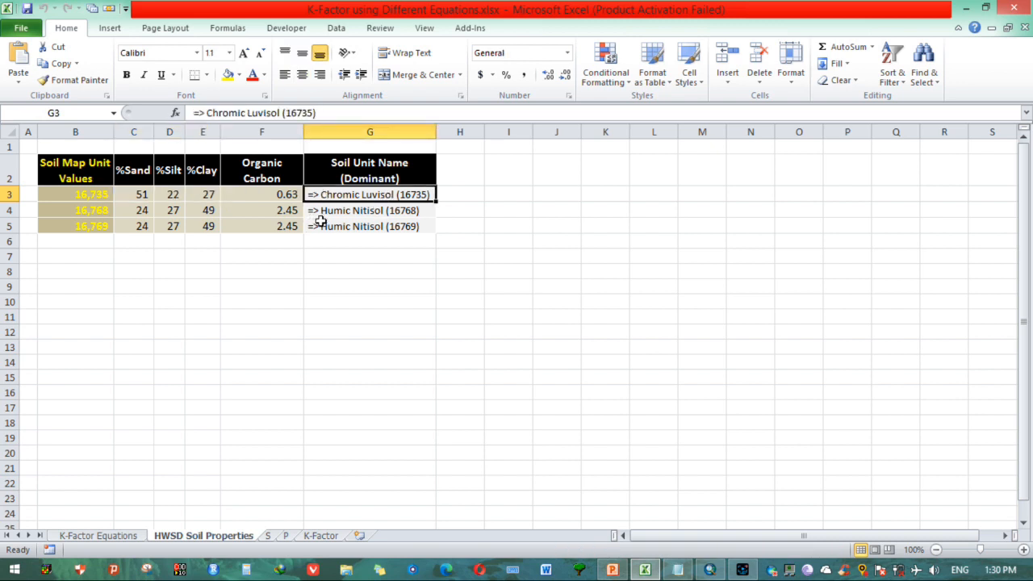
left_click(134, 210)
left_click_drag(133, 210, 224, 208)
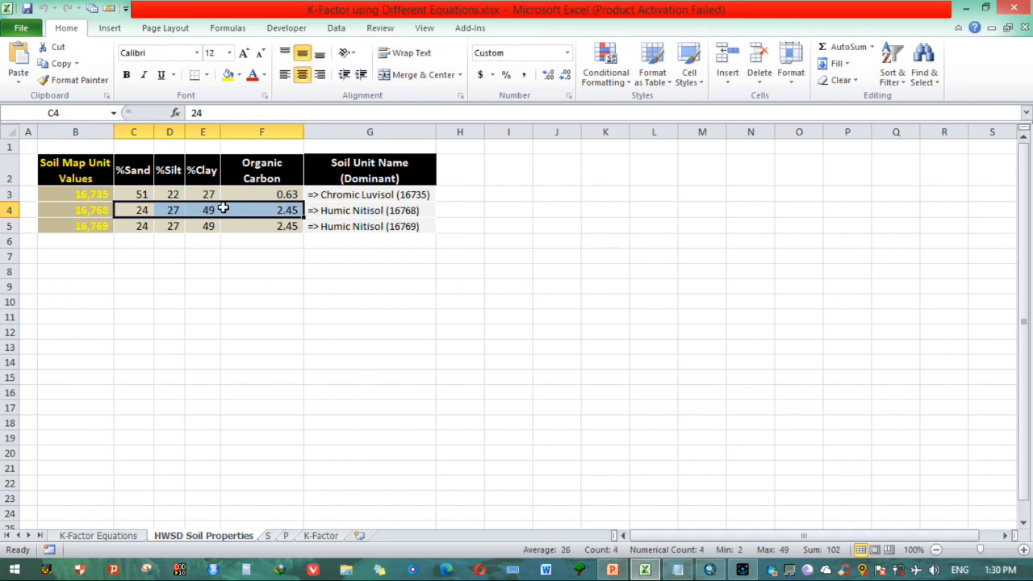
left_click(331, 229)
left_click(404, 298)
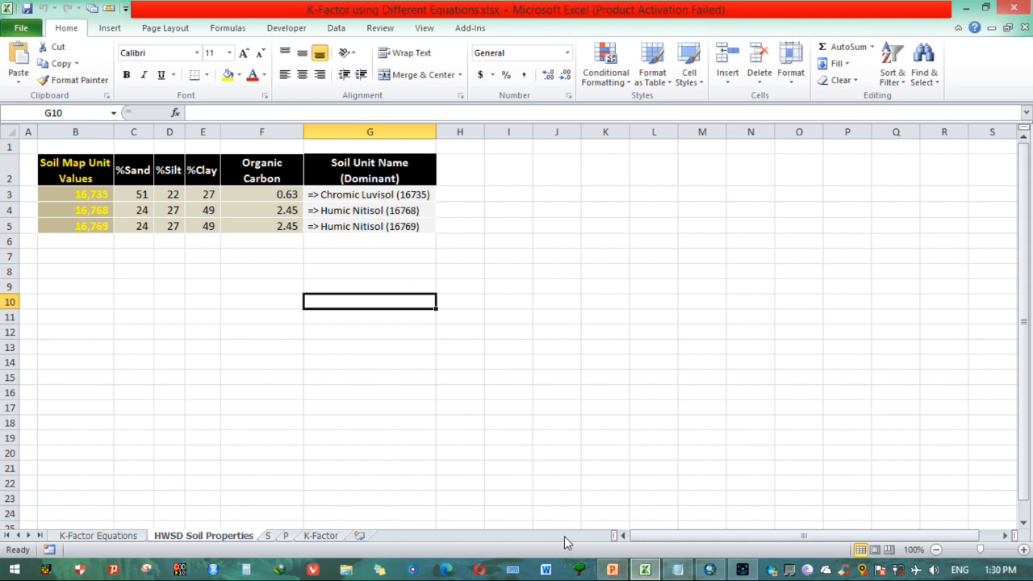
left_click(473, 457)
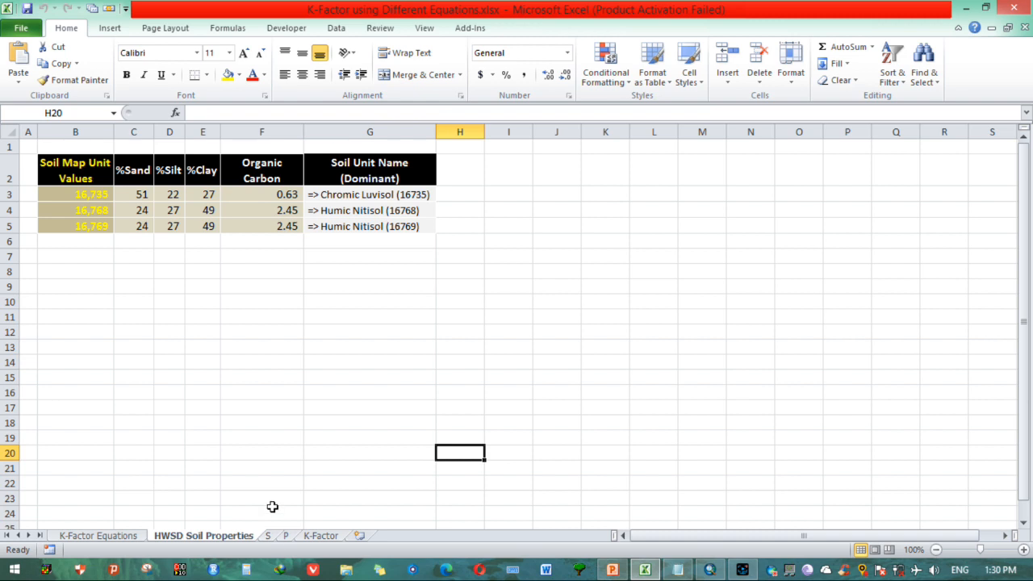
- Review the K-Factor sheet's equations, and check unit 16735's S value against the texture chart on the S sheet
left_click(322, 536)
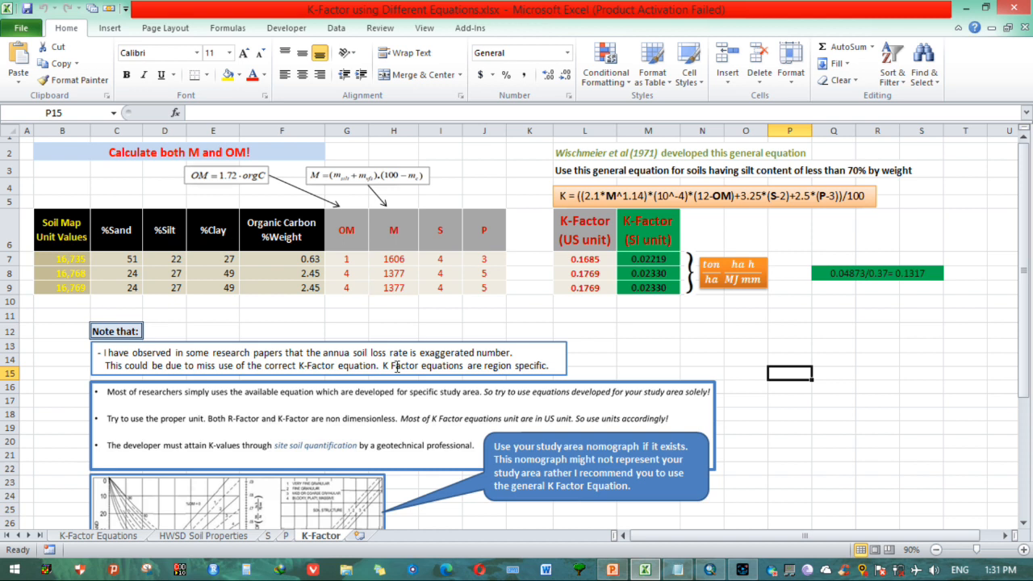
left_click(271, 536)
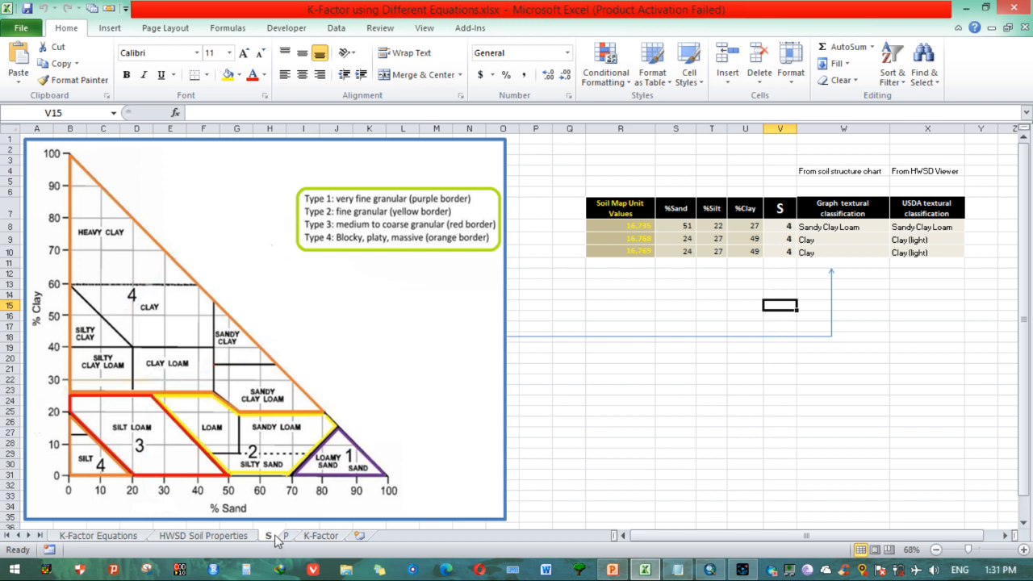
left_click(680, 399)
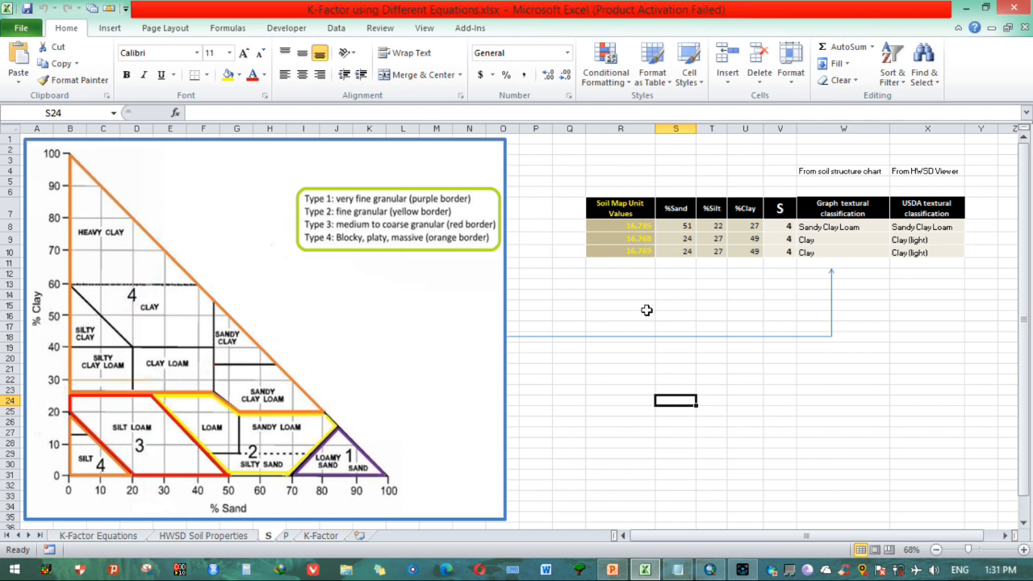
left_click(682, 229)
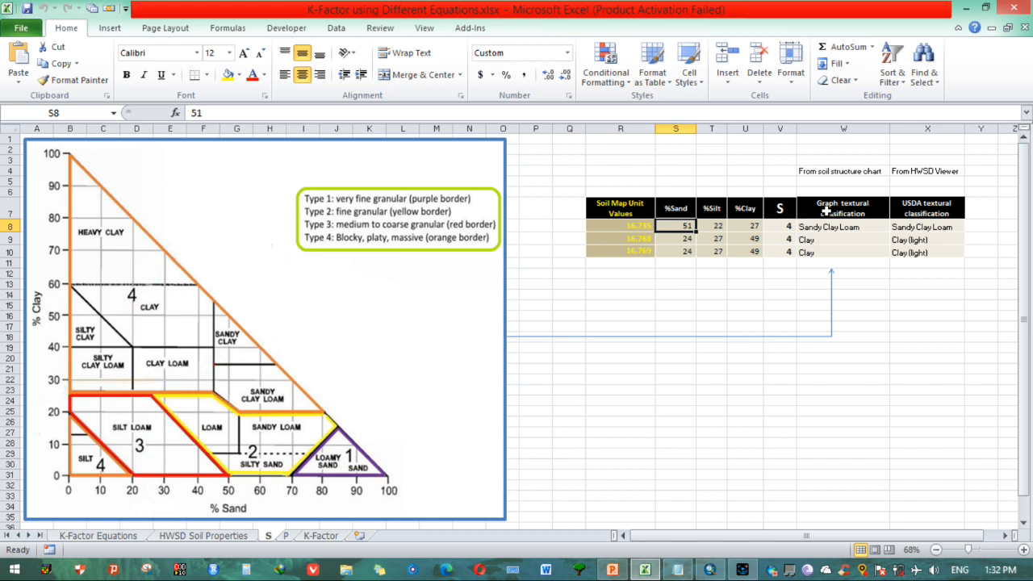
left_click(782, 229)
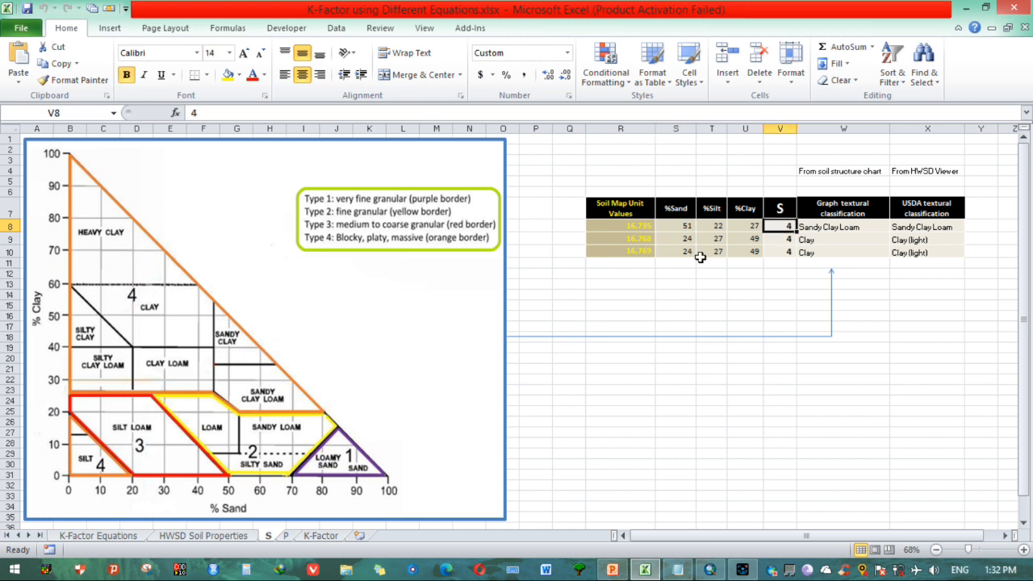
- Check unit 16768's sand, silt and clay percentages against the soil structure chart and review the S values of all three units
left_click(647, 241)
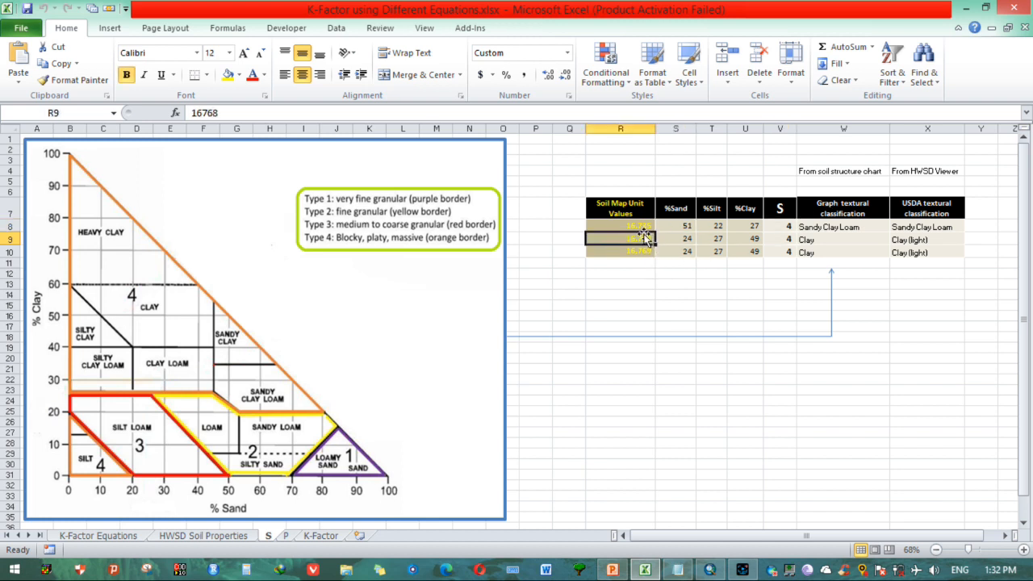
left_click(685, 238)
left_click(712, 238)
left_click(671, 238)
left_click(738, 239)
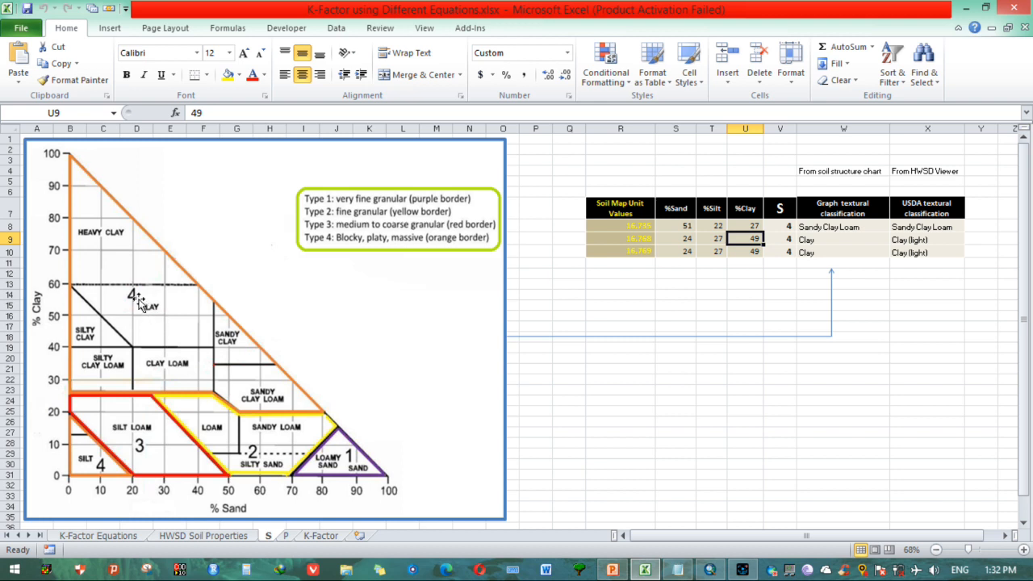
left_click(780, 250)
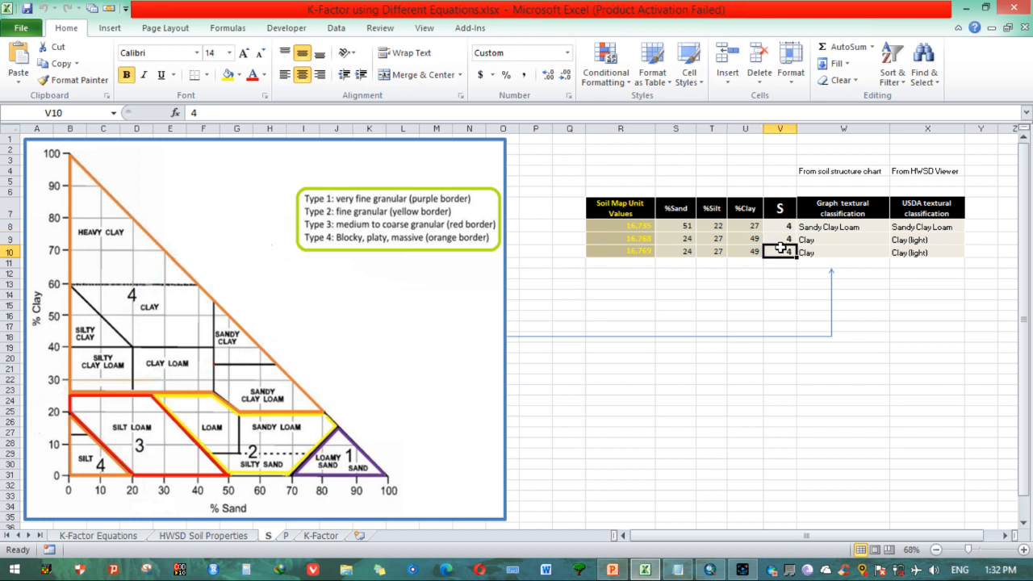
left_click_drag(781, 227, 785, 252)
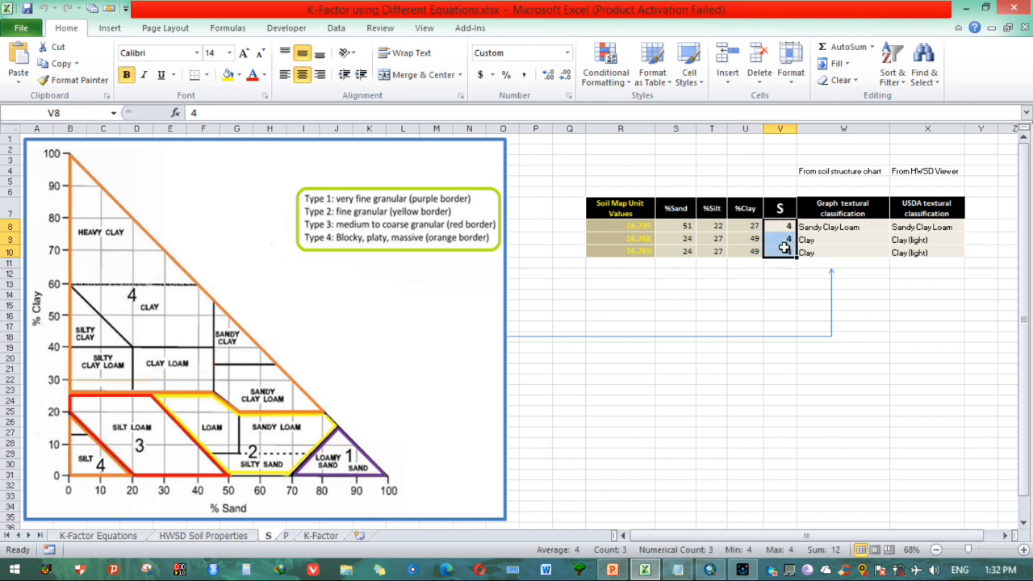
left_click(781, 296)
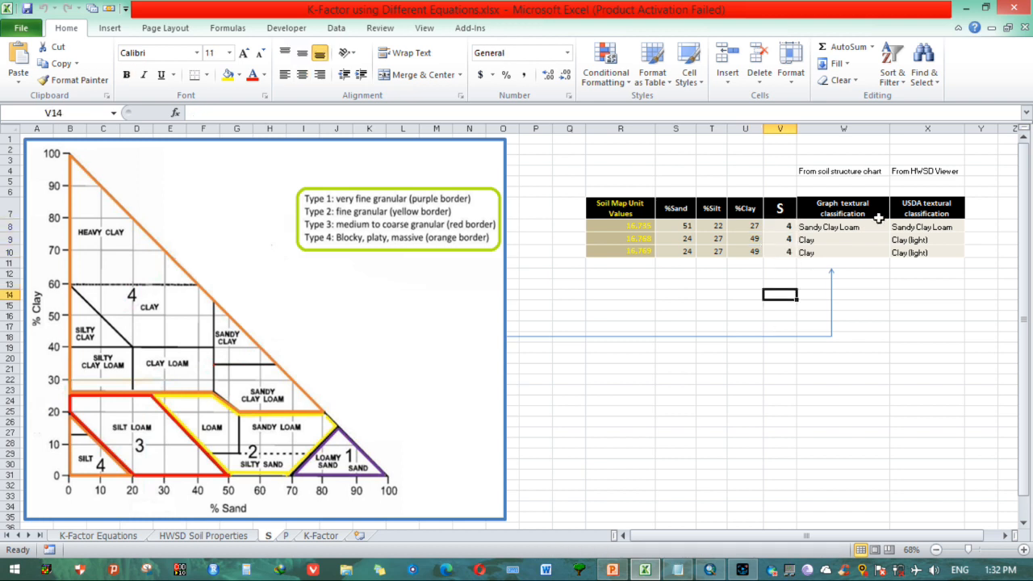
- Compare the graph textural classification with the USDA textural classification from HWSD Viewer for the three soil units
left_click_drag(840, 227, 831, 252)
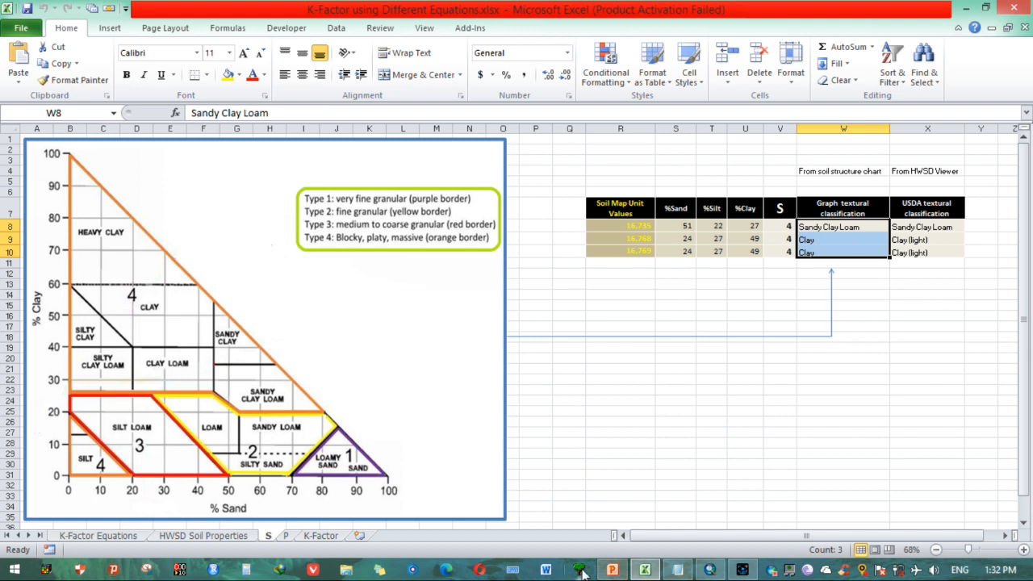
left_click_drag(917, 227, 915, 247)
left_click(878, 359)
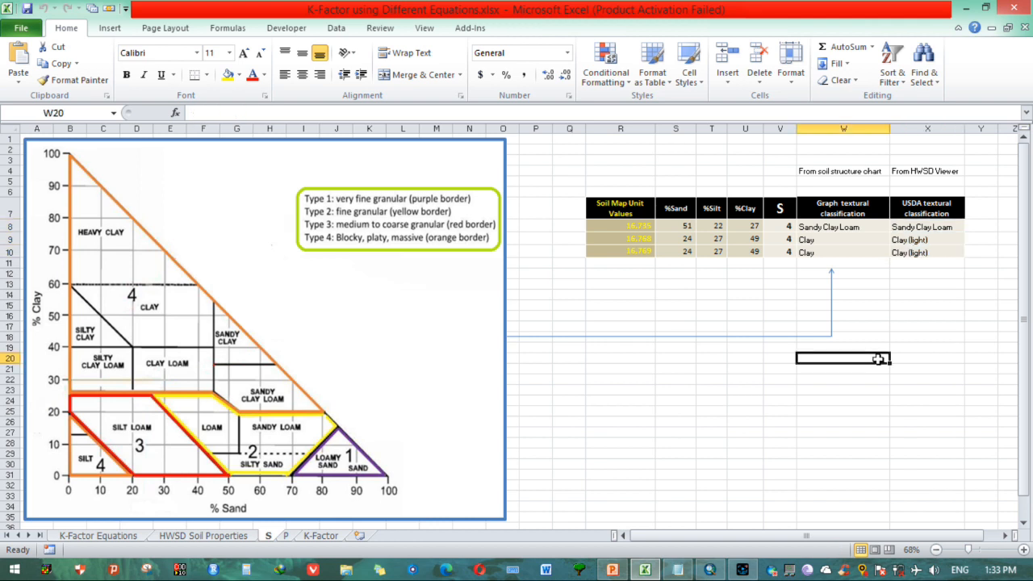
left_click(693, 387)
- Check the P values of soil units 16735 and 16768 against the texture chart on the P sheet
left_click(287, 532)
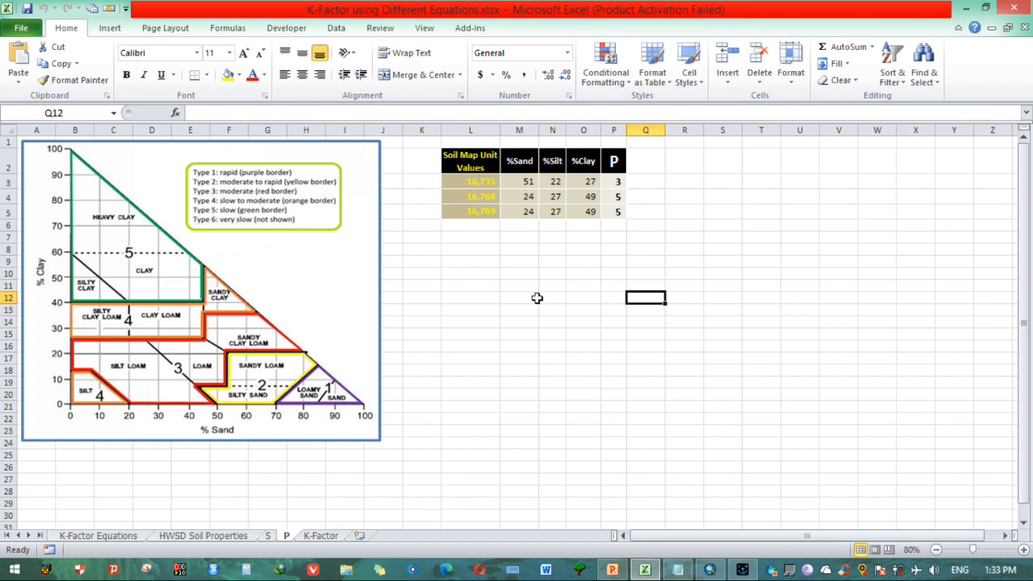
left_click(537, 298)
left_click(535, 362)
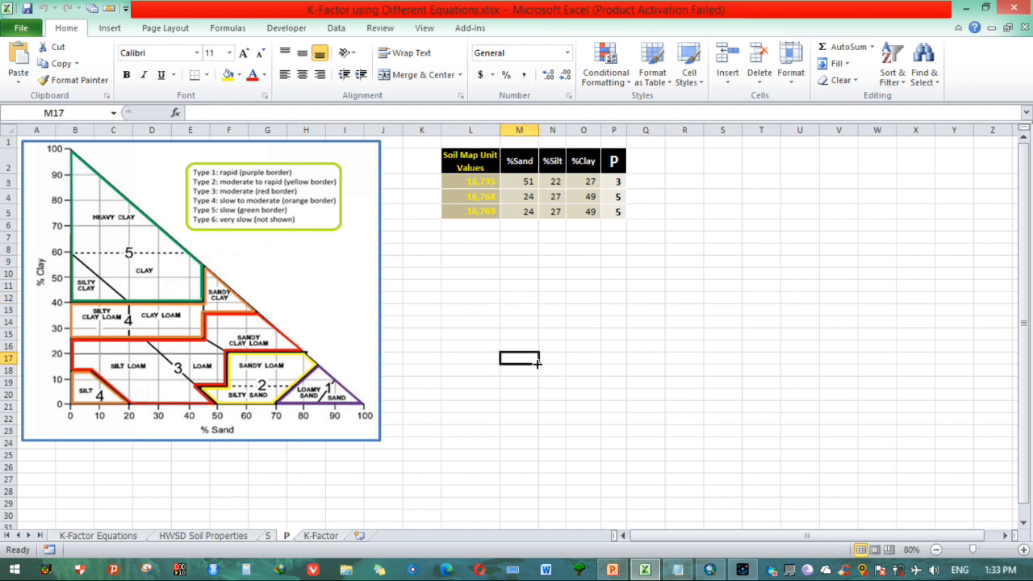
left_click(469, 181)
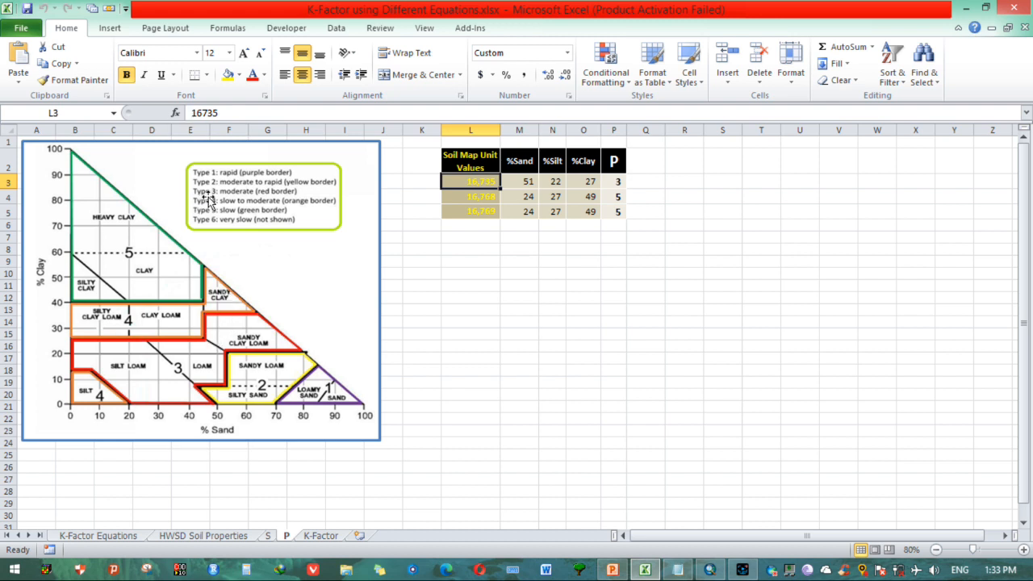
left_click(619, 182)
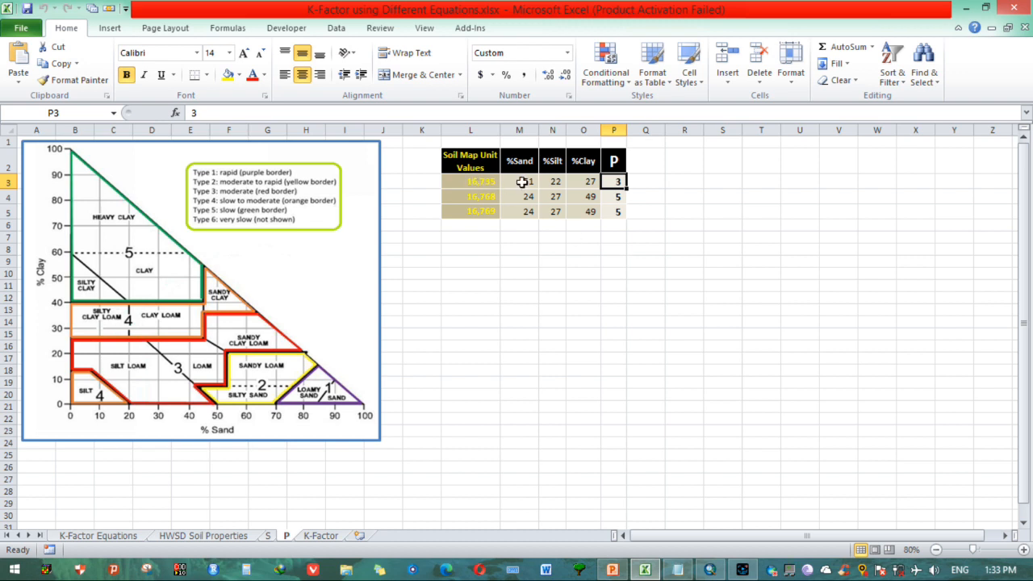
left_click(486, 197)
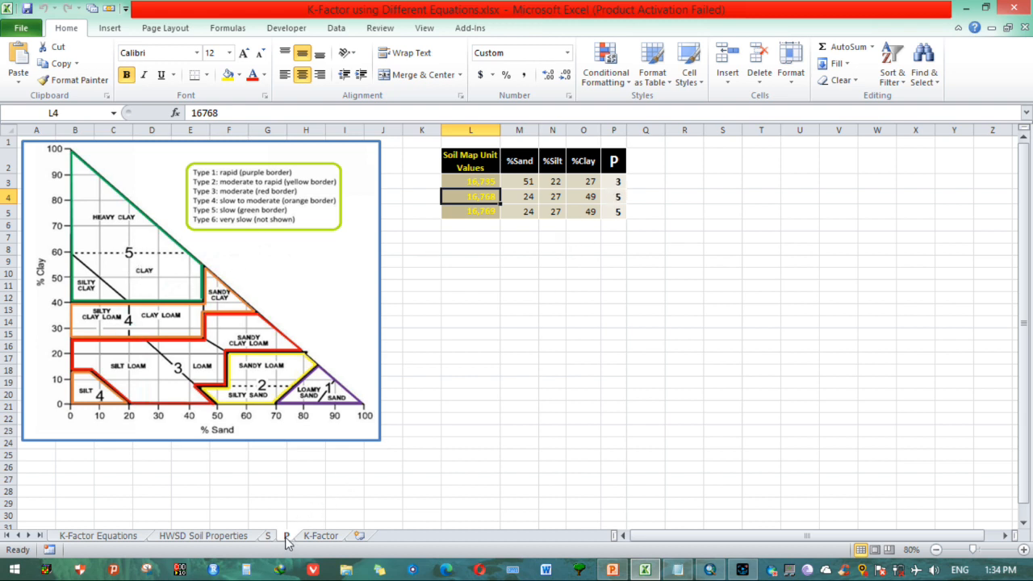
- Review the OM and M equations on the K-Factor sheet and inspect the OM formulas of the three soil units
left_click(320, 536)
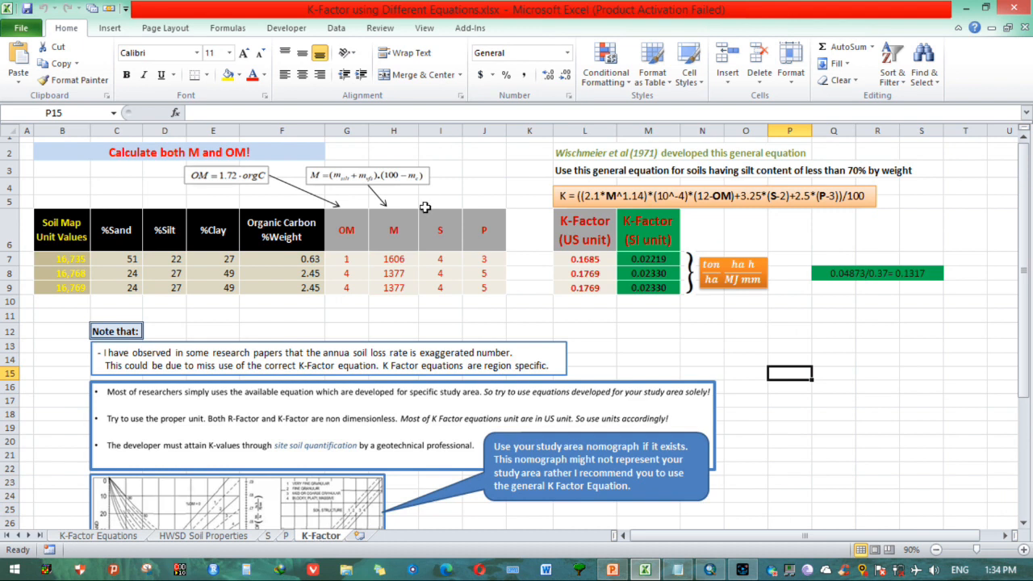
left_click(395, 225)
left_click(358, 228)
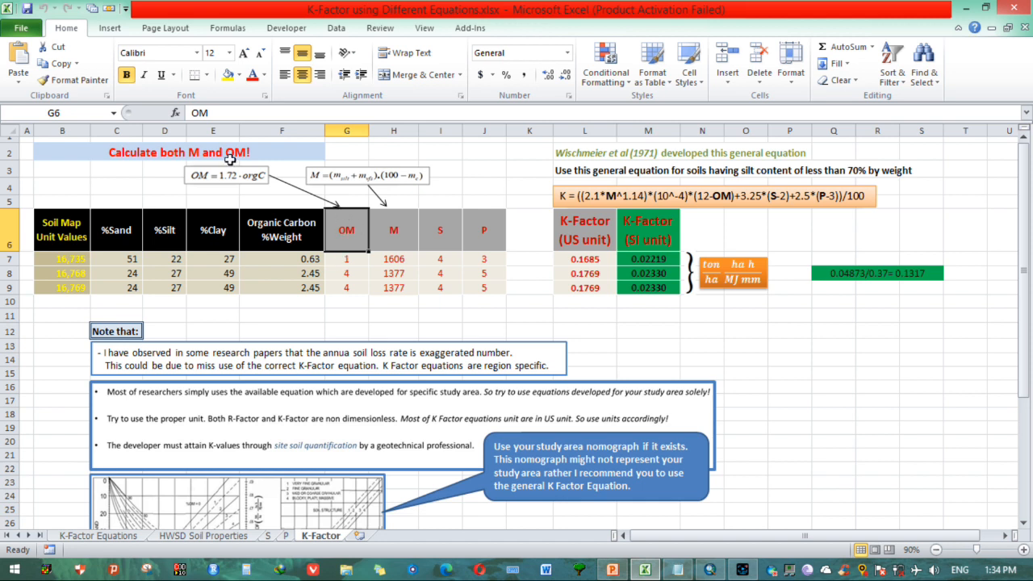
left_click(395, 232)
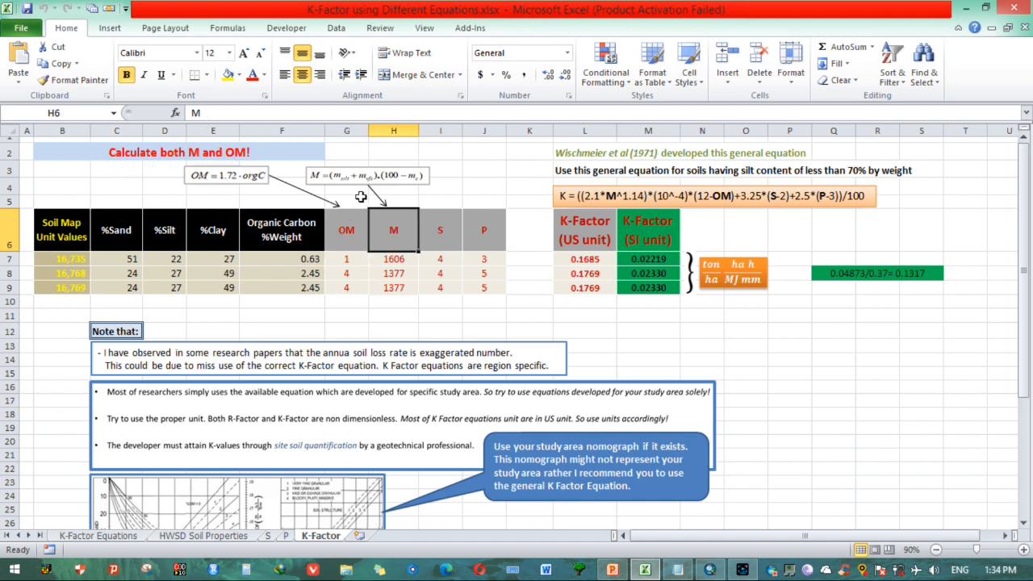
left_click_drag(350, 260, 355, 288)
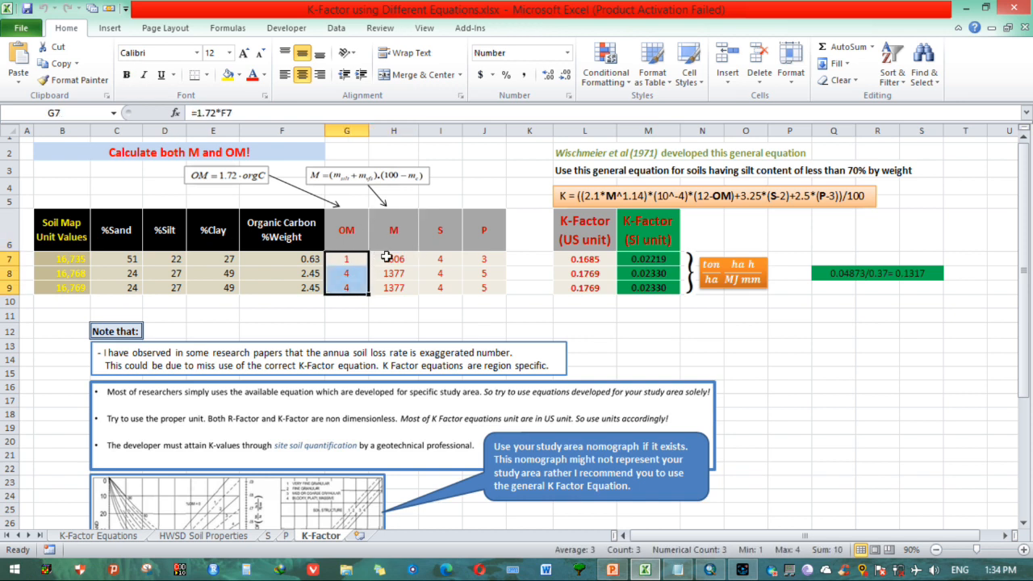
left_click(363, 261)
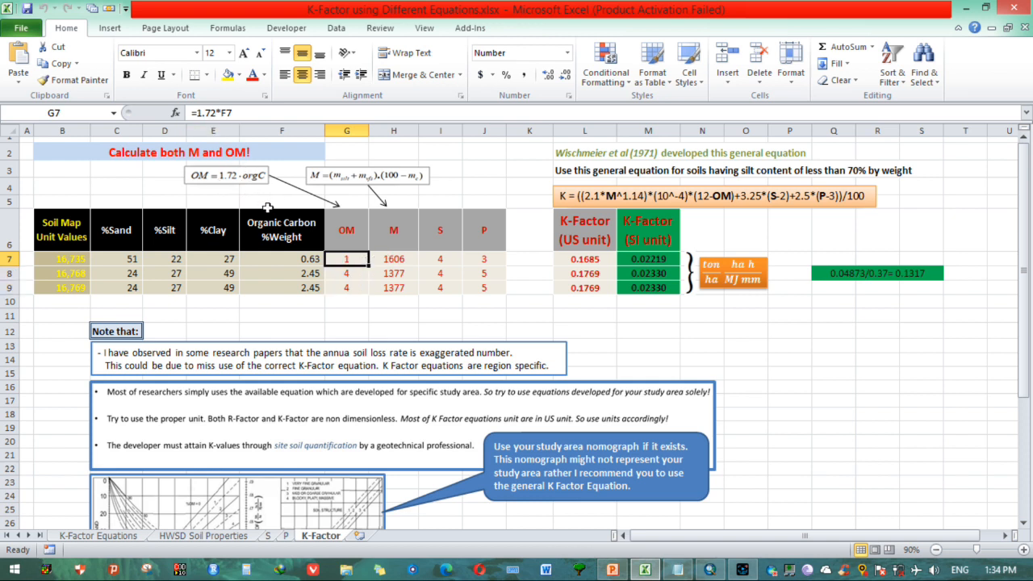
left_click(351, 276)
key("Return")
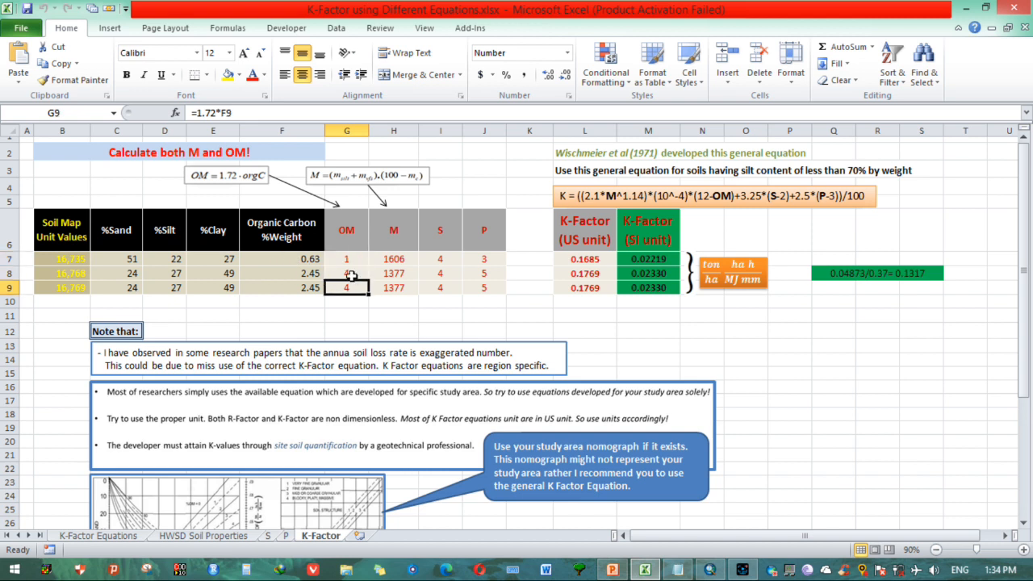
- Inspect the M formulas of the three soil units against the M equation, leaving them unedited
left_click(395, 257)
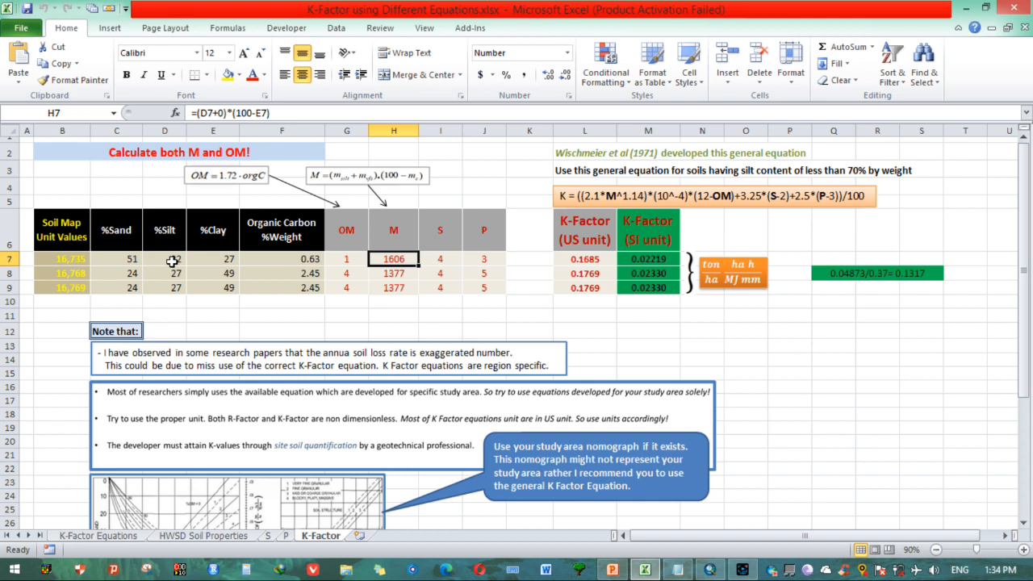
double_click(392, 257)
double_click(372, 259)
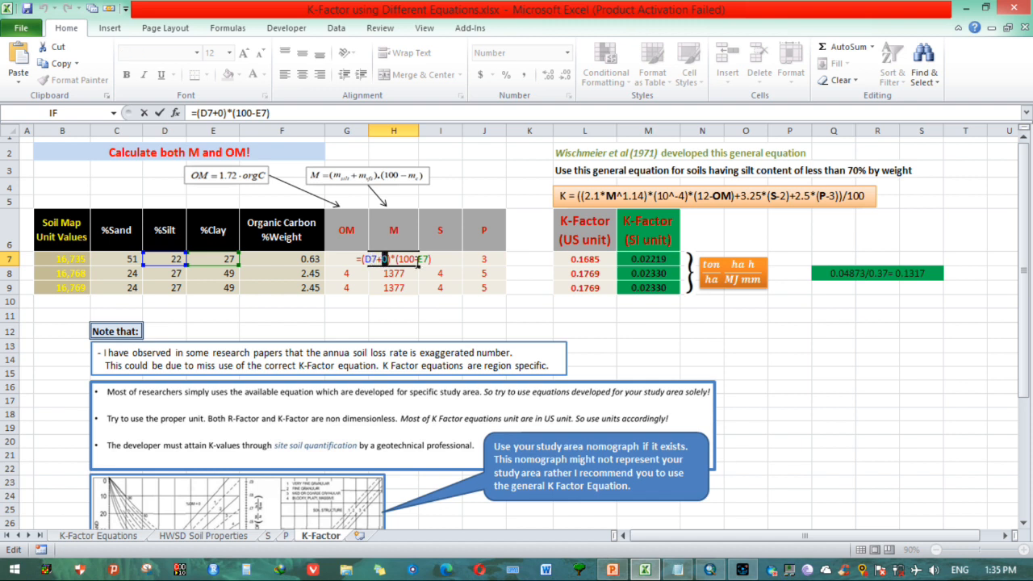
key("Escape")
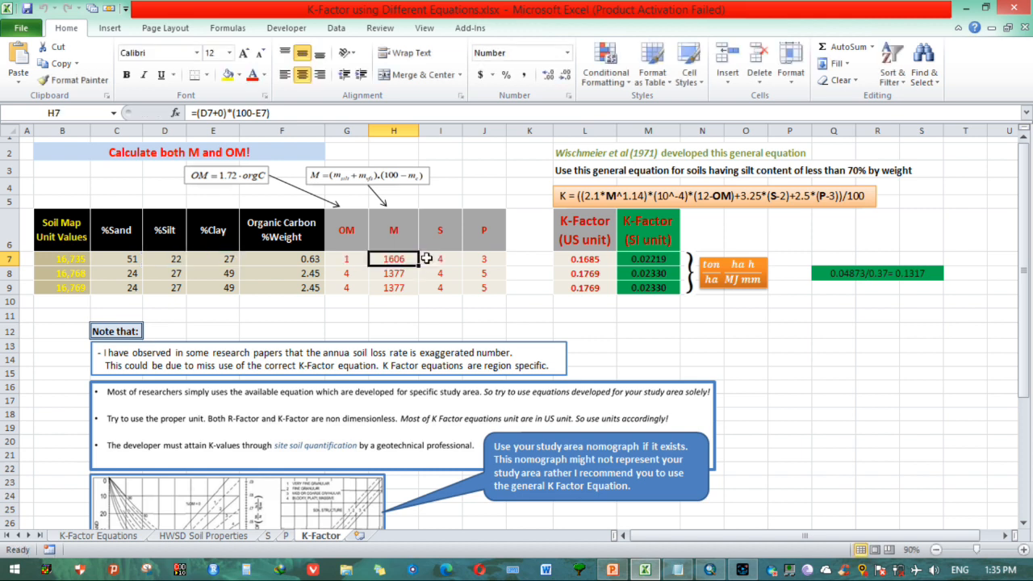
left_click(393, 272)
left_click(394, 287)
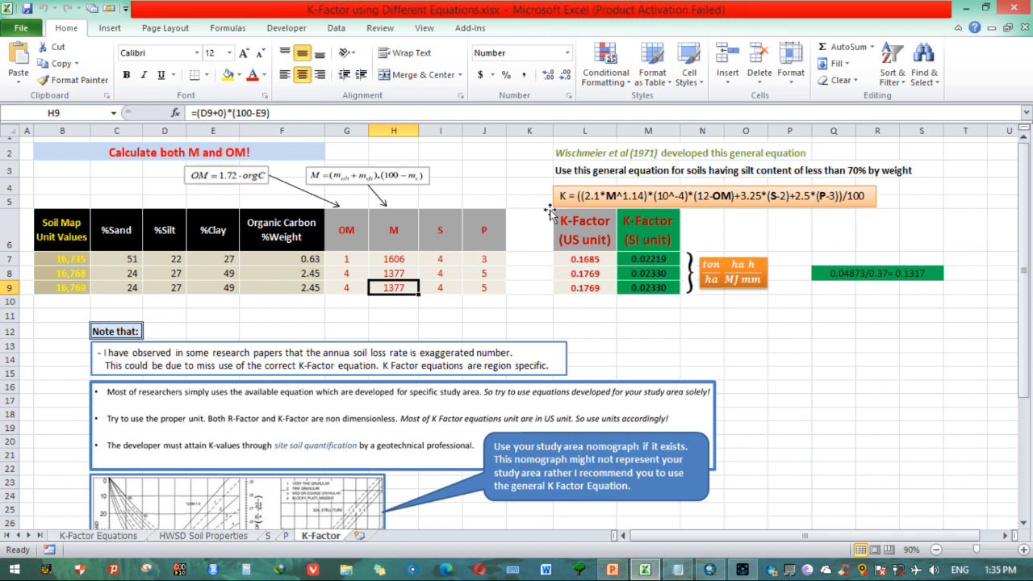
- Compare the US-unit K-Factor formulas of the three soil units with the Wischmeier et al. (1971) general equation
left_click(602, 264)
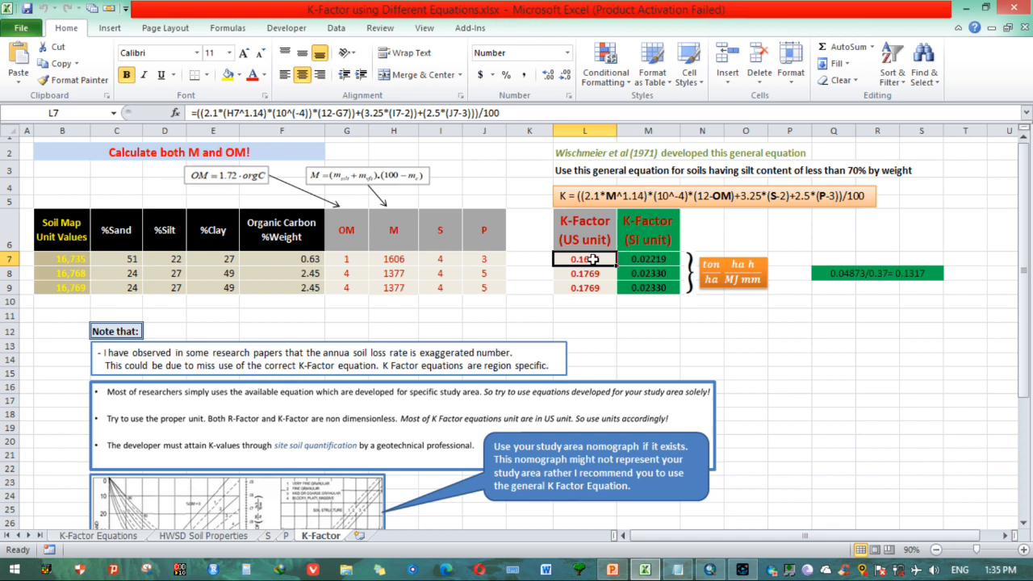
left_click_drag(593, 259, 585, 287)
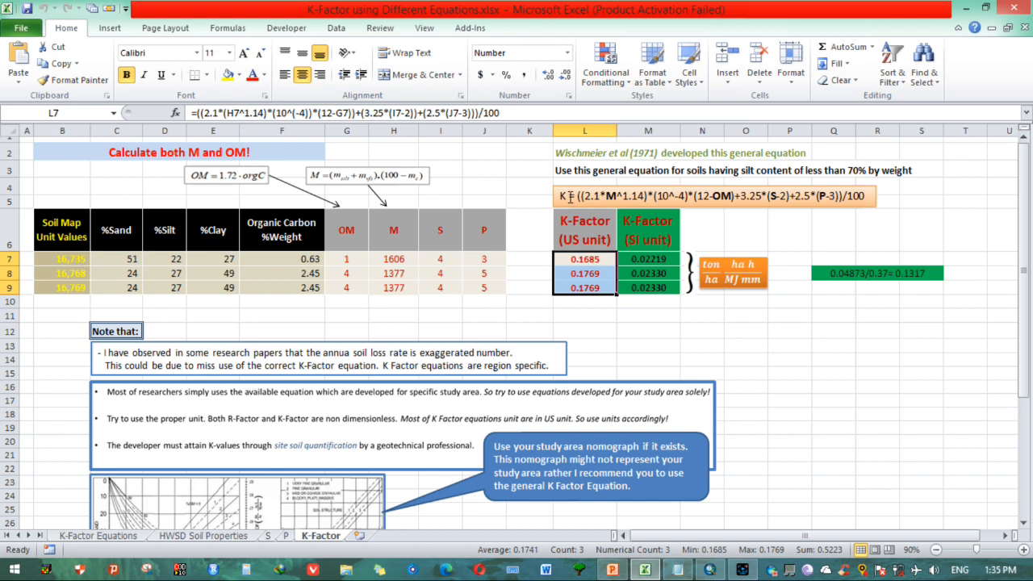
left_click(619, 318)
- Examine the SI unit definition and conversion factor, and inspect unit 16735's SI-unit K-Factor formula without editing it
left_click(731, 306)
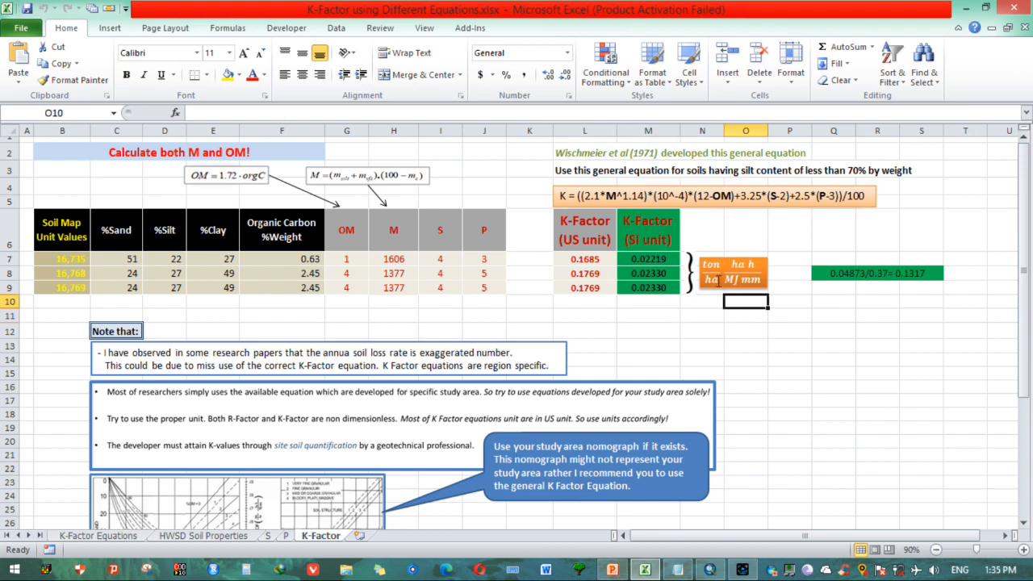
left_click(707, 359)
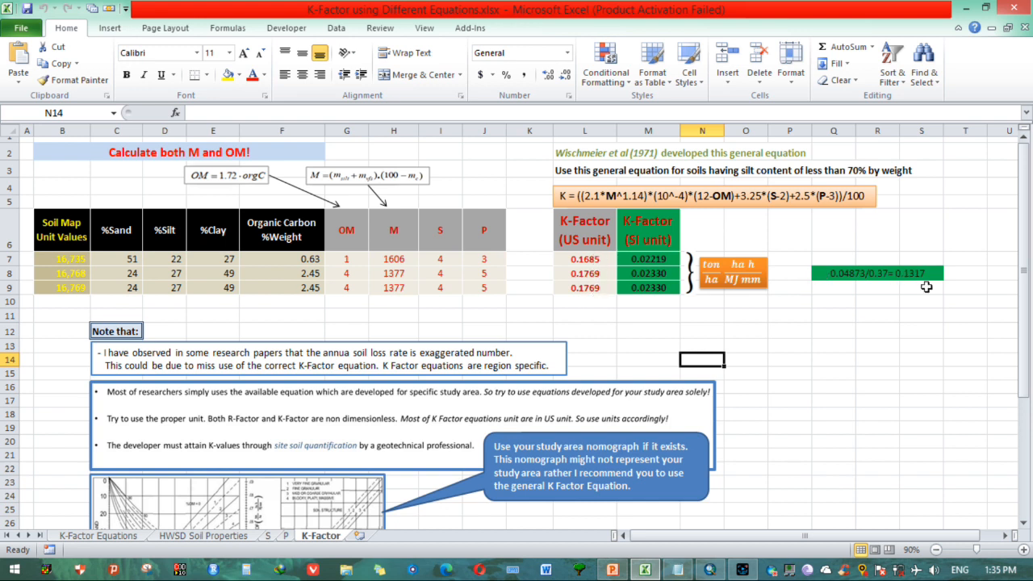
double_click(634, 259)
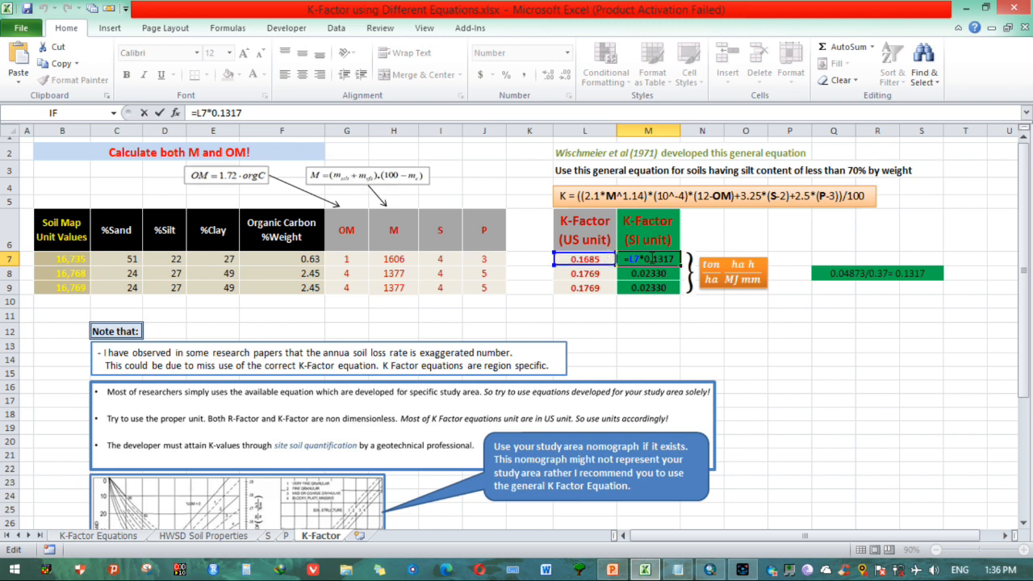
key("Escape")
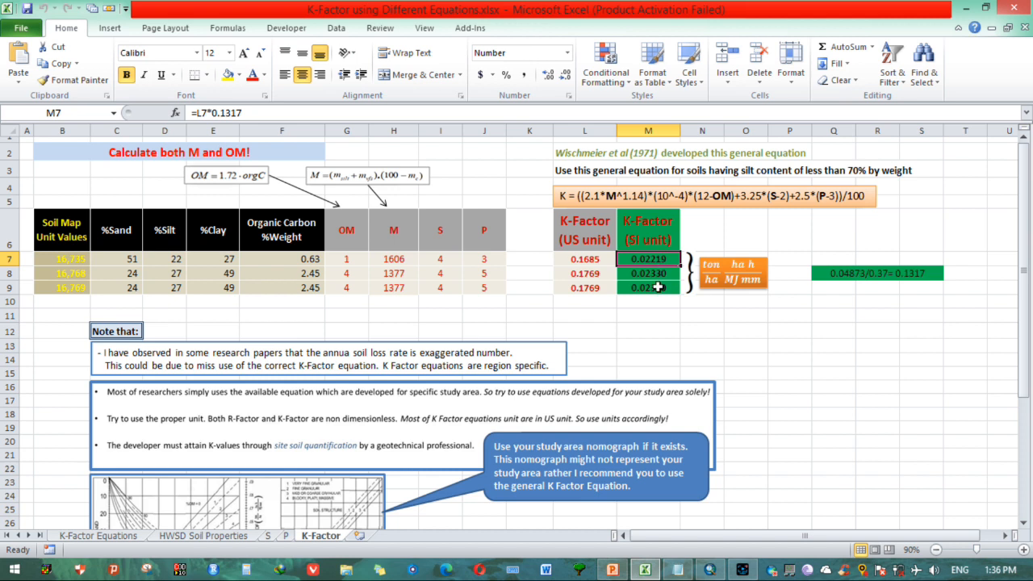
left_click(710, 348)
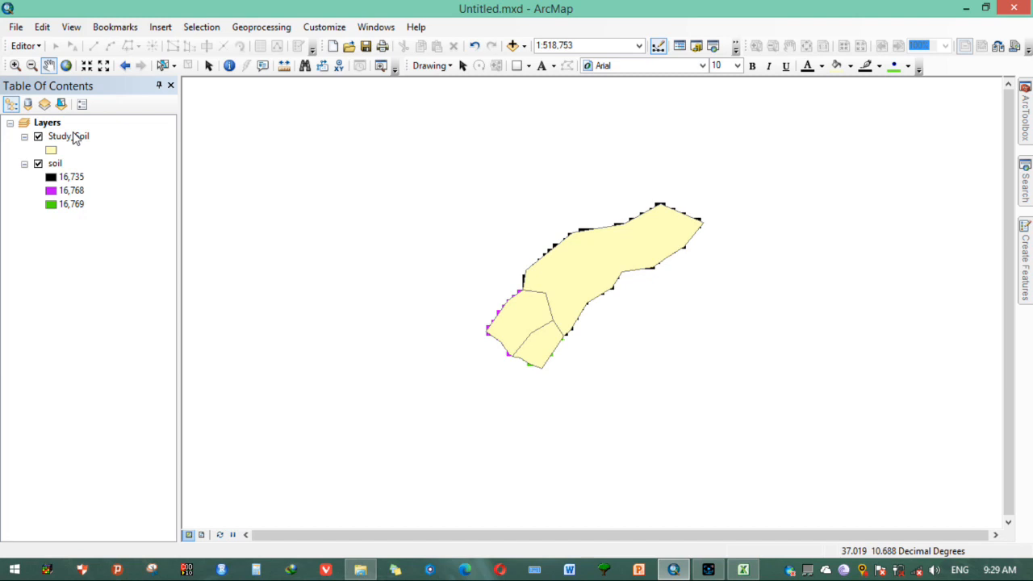
- In ArcMap, add a Double field named K with precision 10 and scale 6 to the Study_Soil attribute table, and widen the table window
right_click(75, 138)
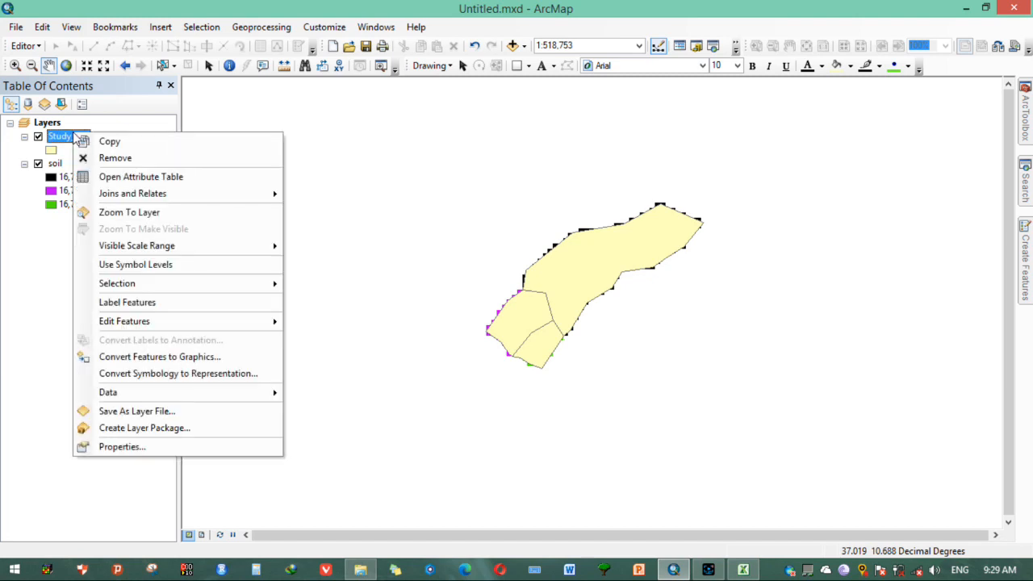
left_click(159, 181)
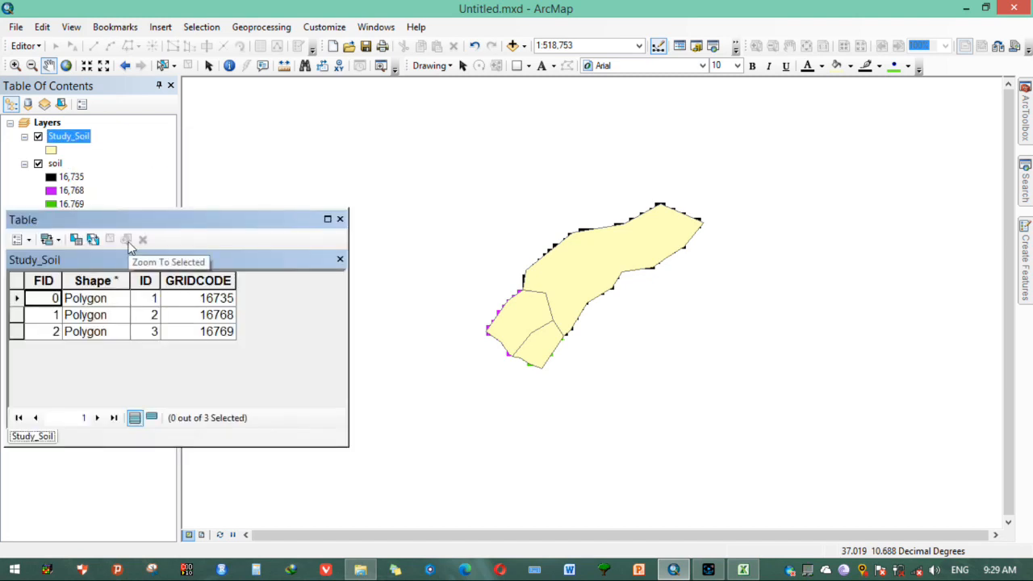
left_click(29, 240)
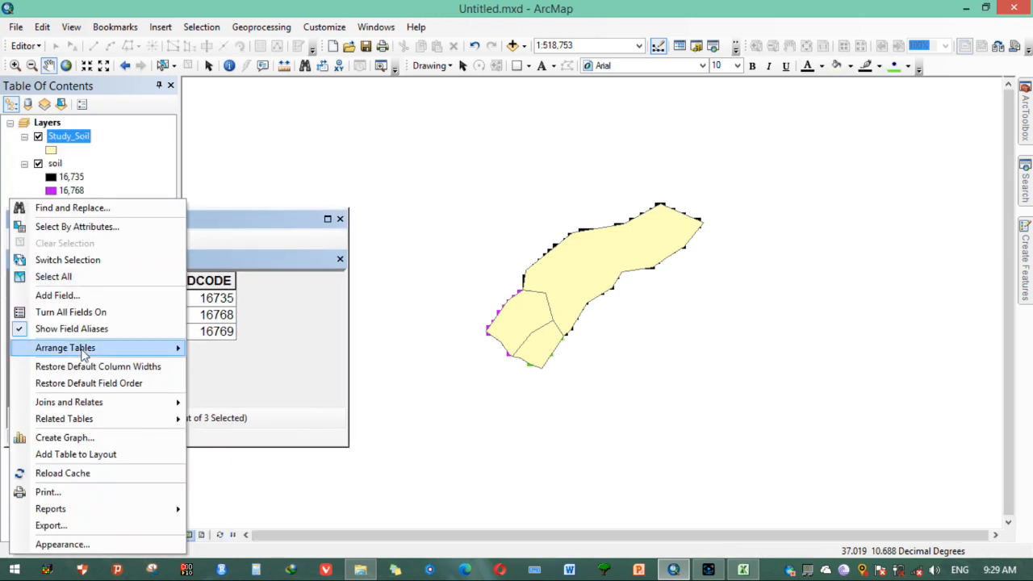
left_click(57, 295)
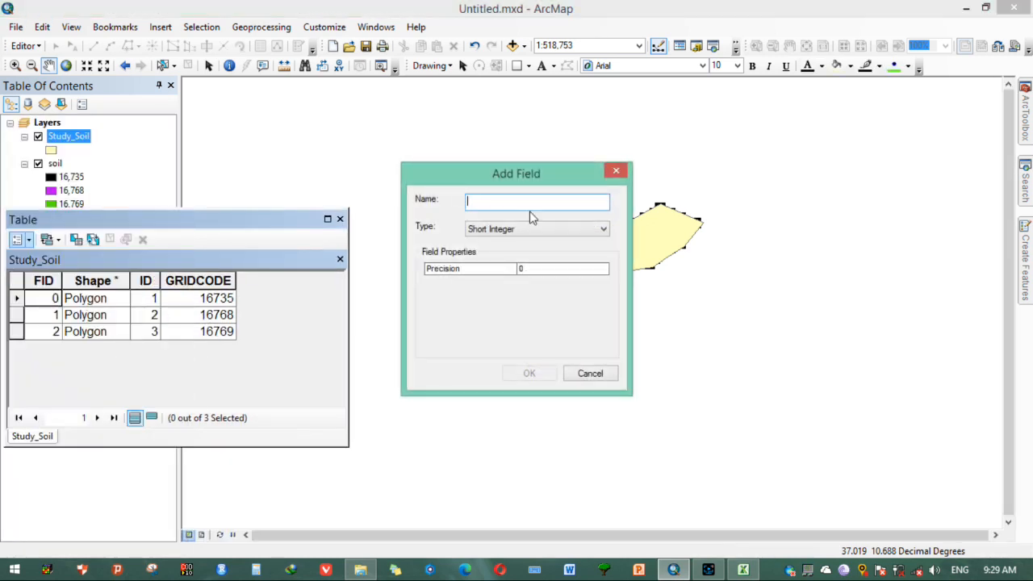
type("K")
left_click(583, 230)
left_click(555, 271)
left_click(544, 275)
type("1")
key("Tab")
type("5")
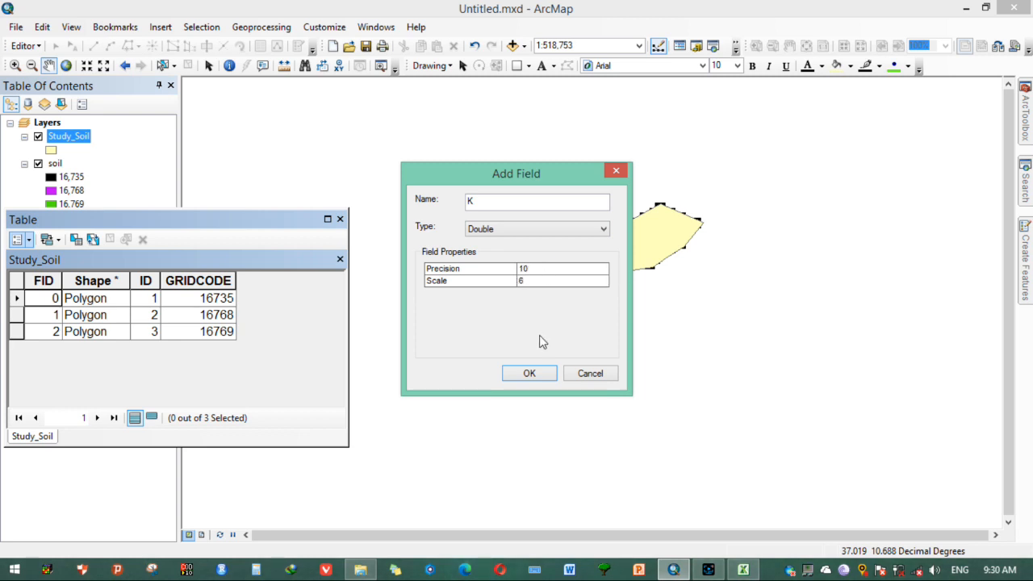
left_click(531, 378)
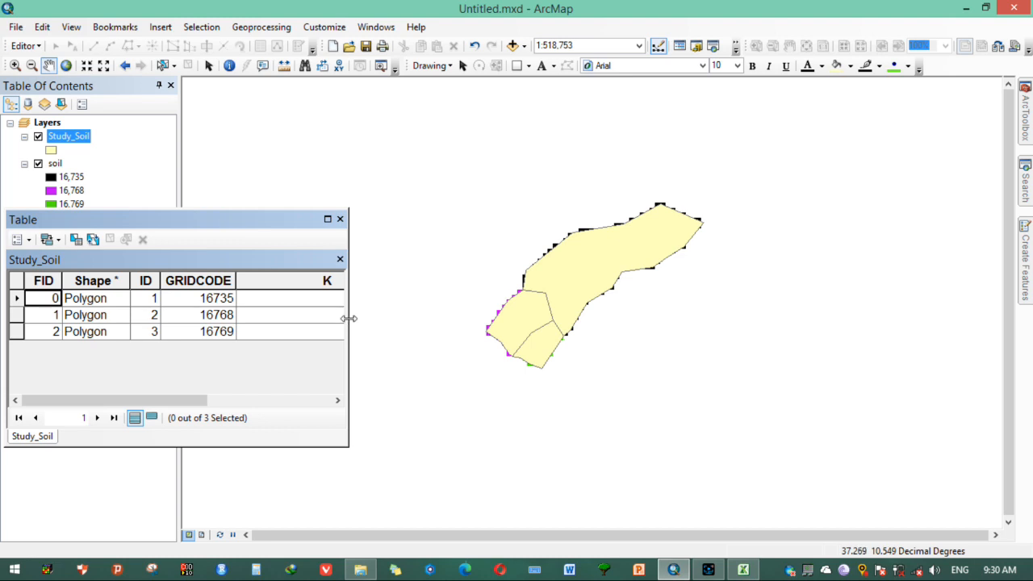
left_click_drag(349, 319, 436, 319)
- Start an edit session on the Study_Soil layer
left_click(23, 46)
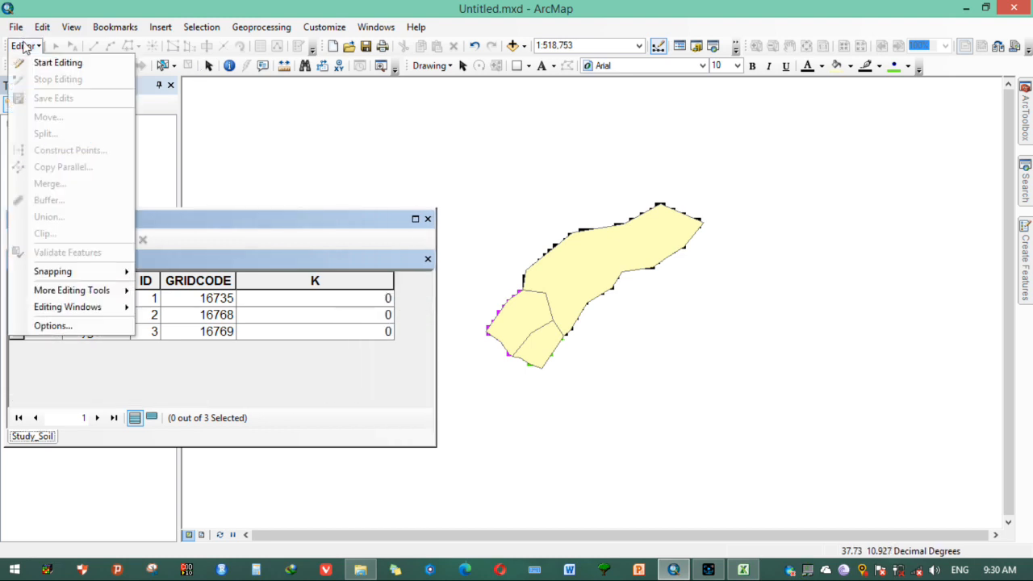
left_click(57, 62)
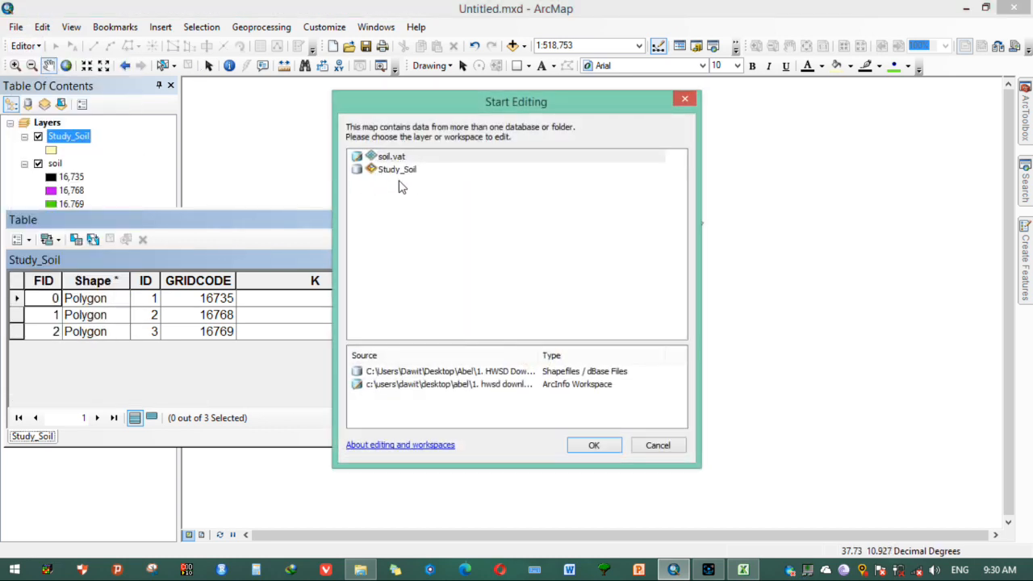
left_click(389, 178)
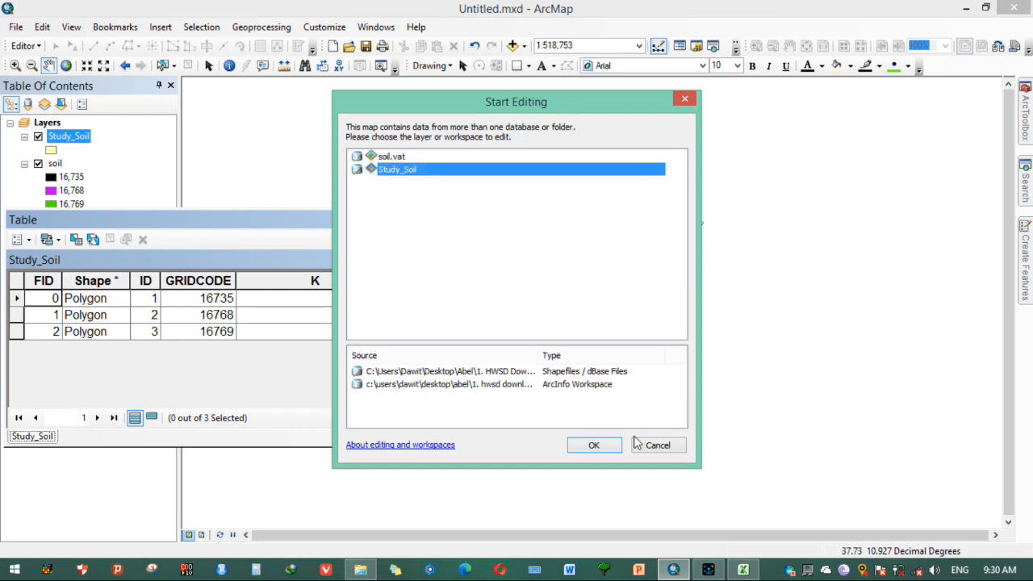
left_click(594, 445)
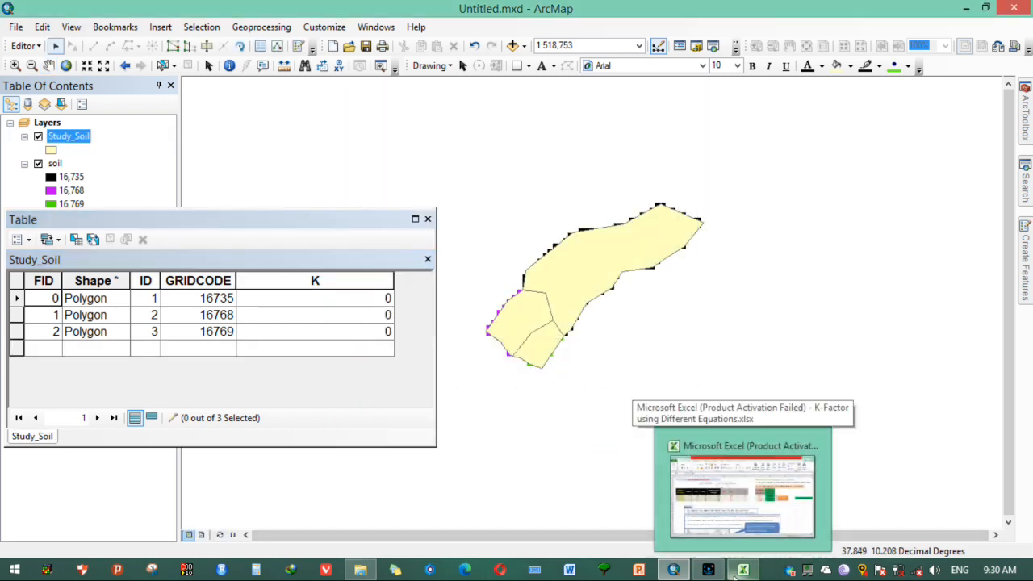
- Enter the SI-unit K-Factors from the Excel sheet into field K: 0.02219 for GRIDCODE 16735, and 0.0233 for 16768 and 16769
left_click(734, 572)
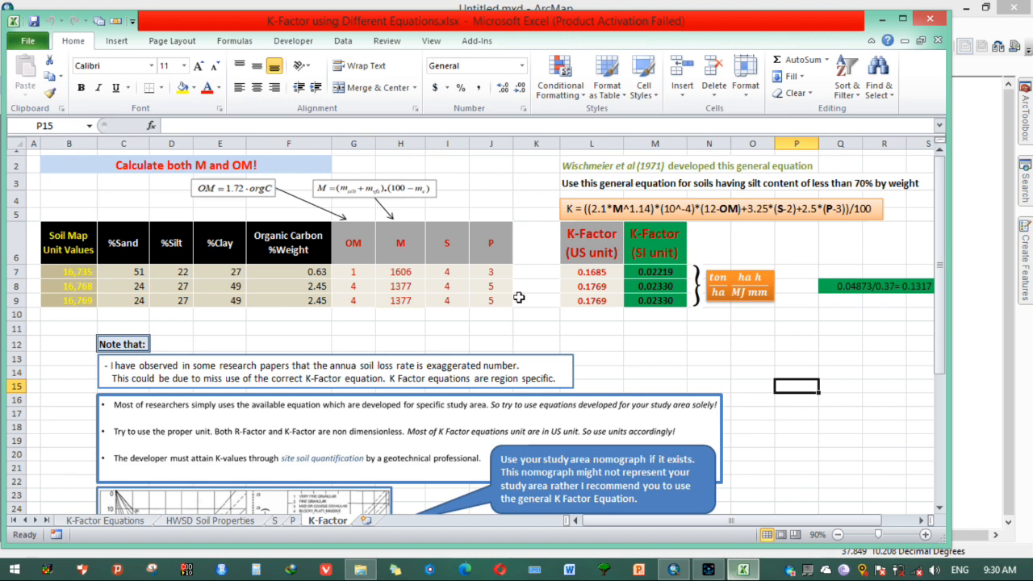
left_click(667, 272)
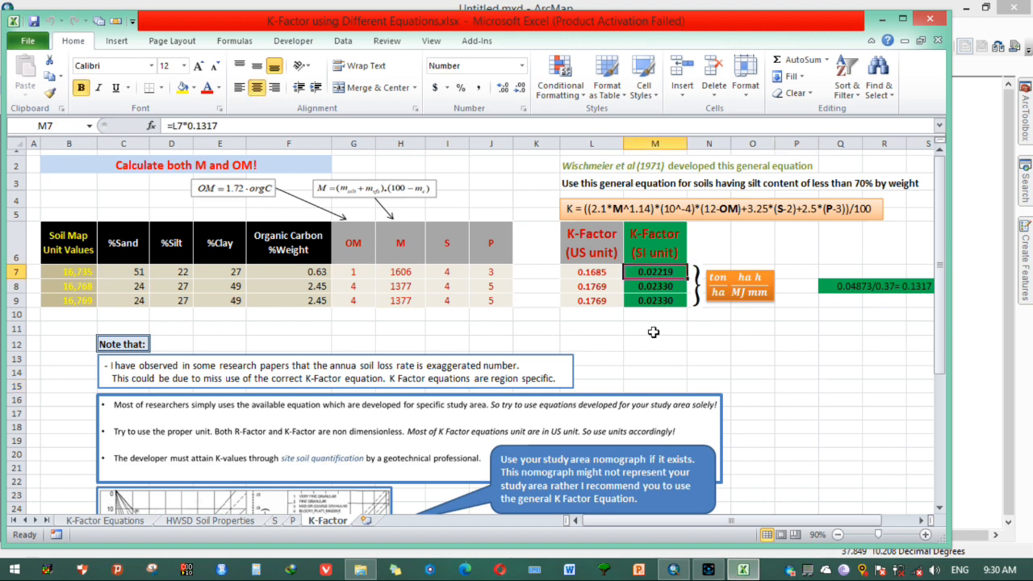
mouse_move(738, 578)
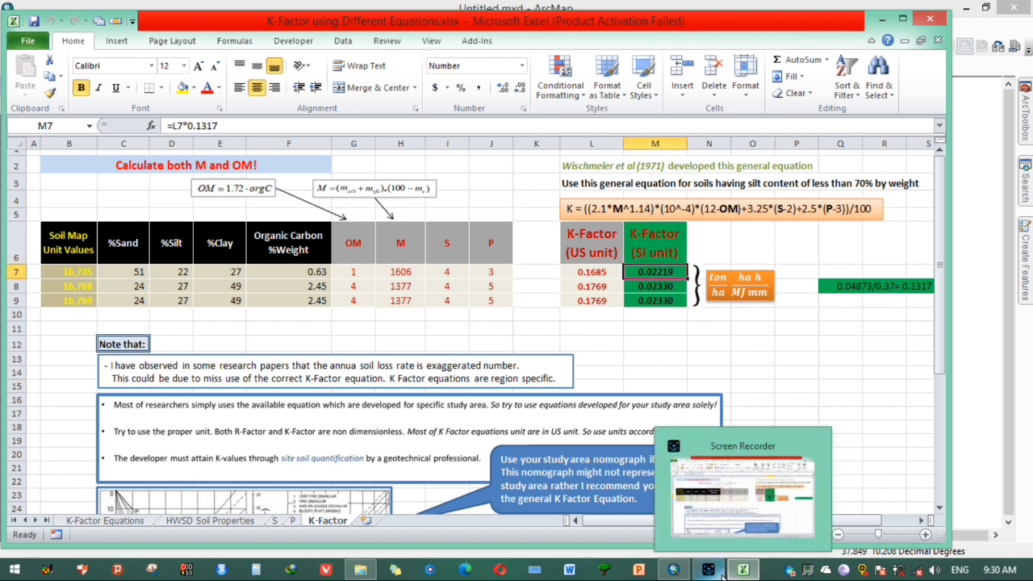
left_click(674, 570)
type("0.02219")
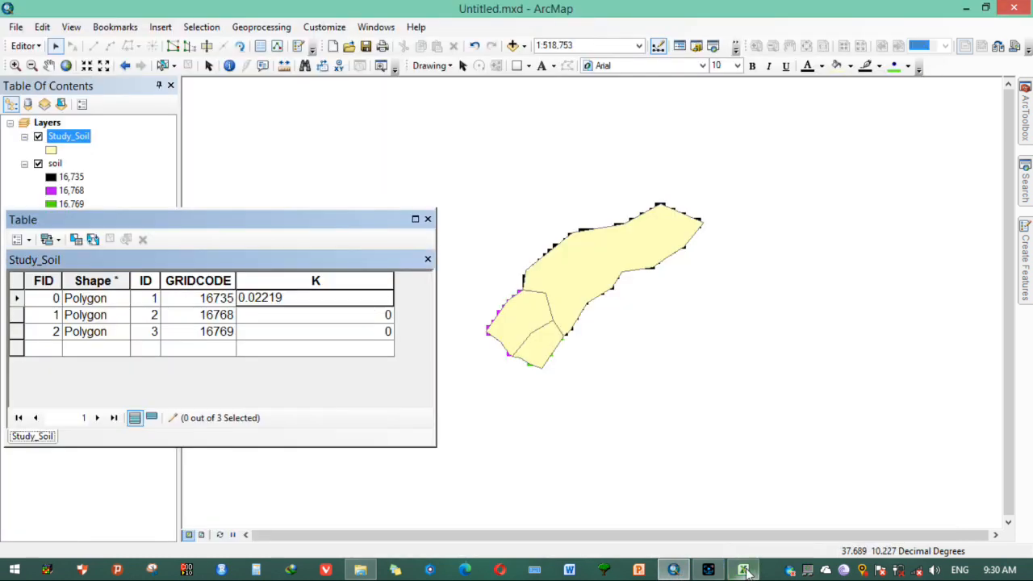
key("Return")
type("0.0233")
key("Return")
type("0.0233")
key("Return")
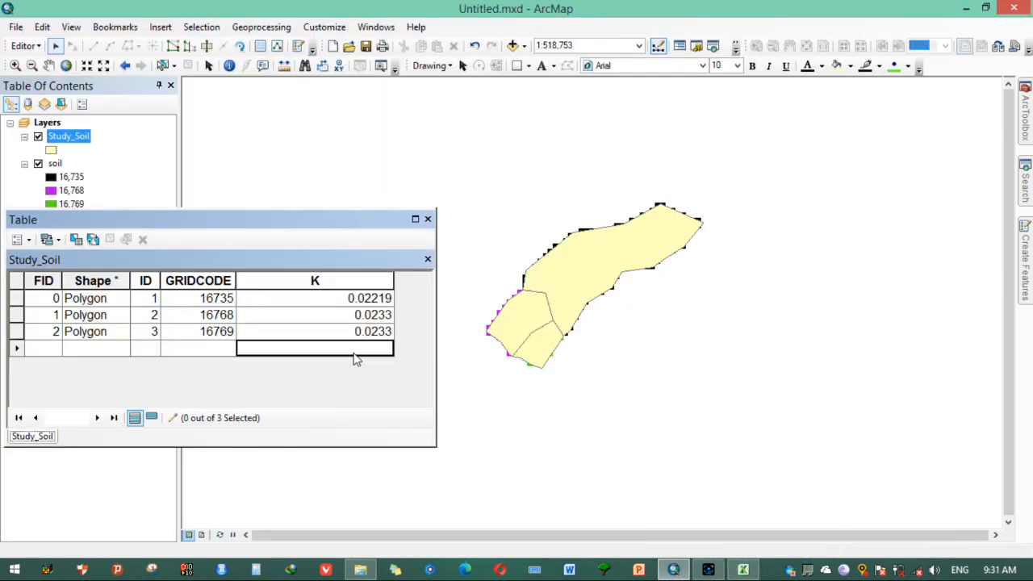
- Stop editing Study_Soil, save the edits, and close the attribute table
left_click(32, 46)
left_click(44, 78)
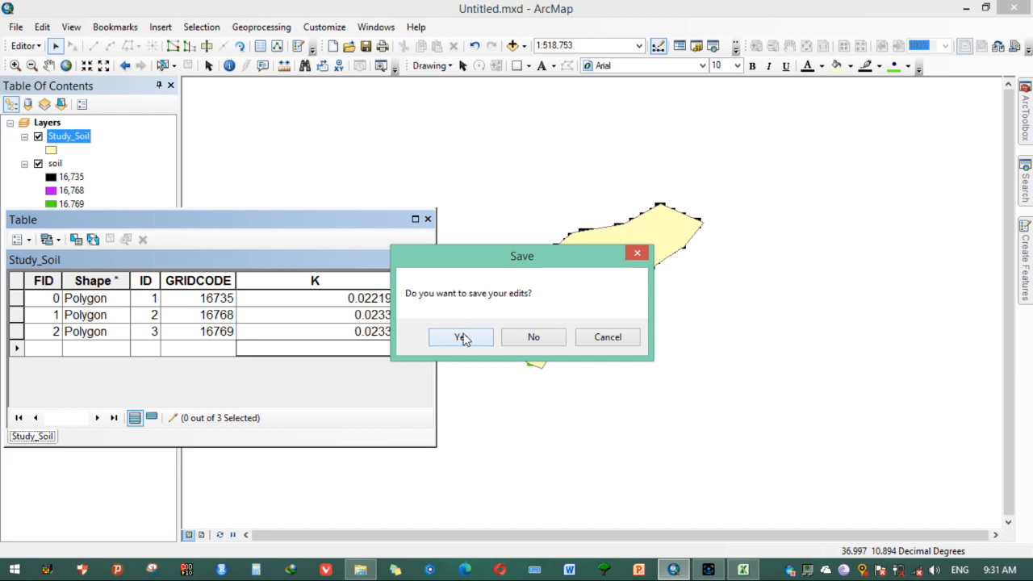
left_click(461, 336)
left_click(428, 219)
- Open the Project tool from the Data Management projections toolset and set Study_Soil as its input dataset
left_click(1028, 137)
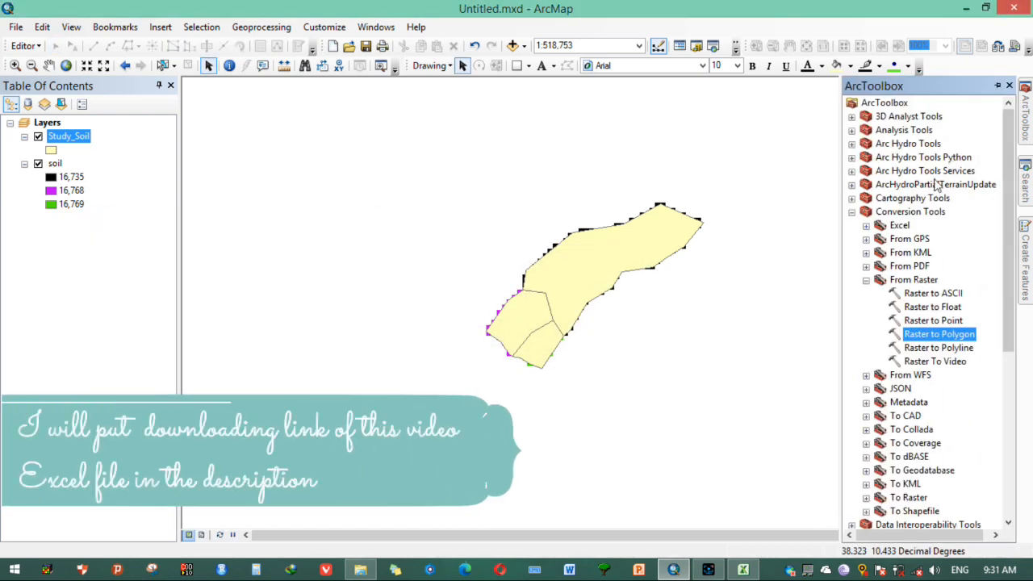
left_click(866, 279)
left_click(851, 212)
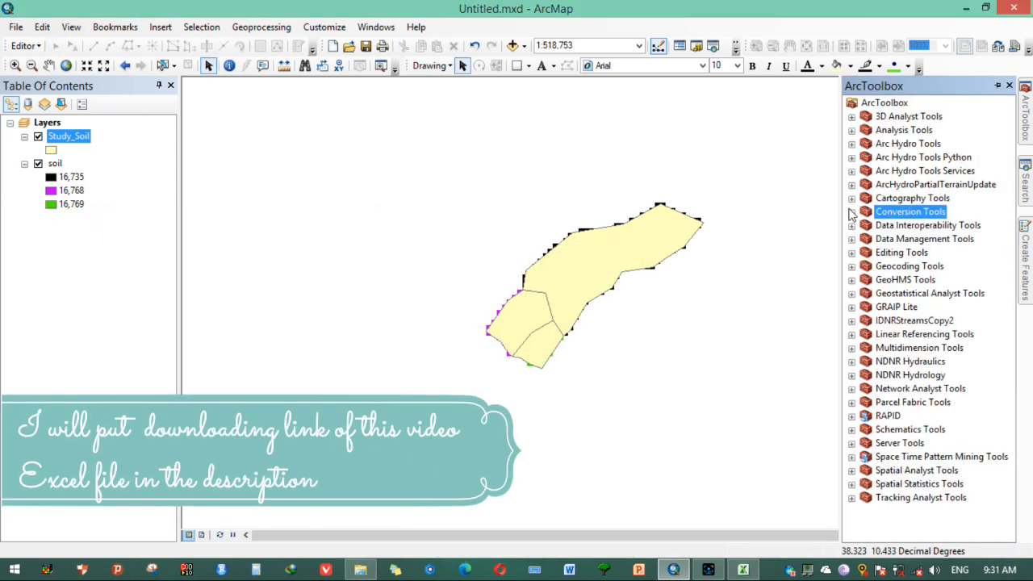
left_click(912, 239)
left_click(852, 239)
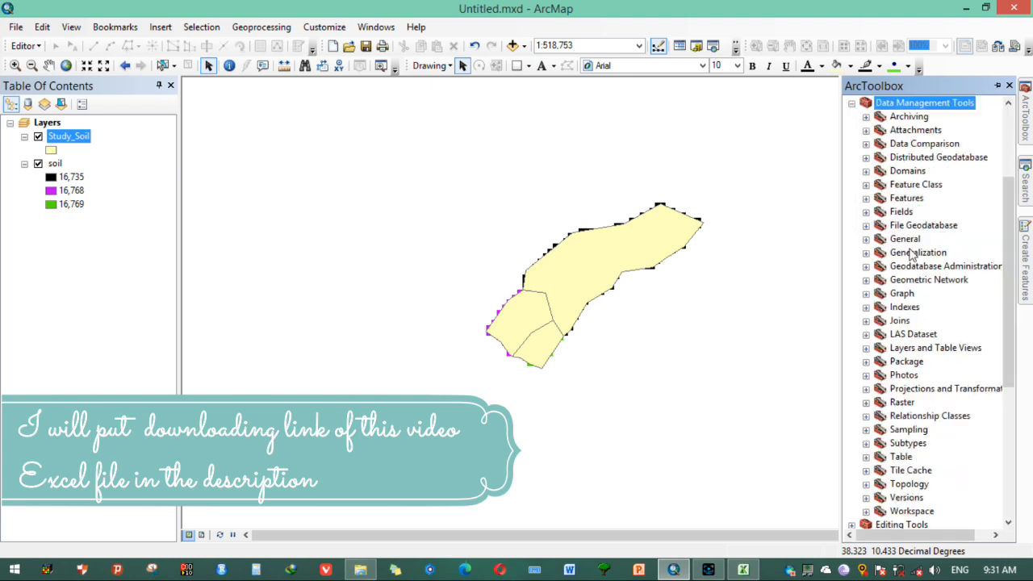
double_click(925, 390)
double_click(920, 484)
left_click_drag(89, 144, 336, 78)
- Set the output coordinate system of the projection to WGS 1984 UTM Zone 37N from the northern hemisphere systems
left_click(655, 174)
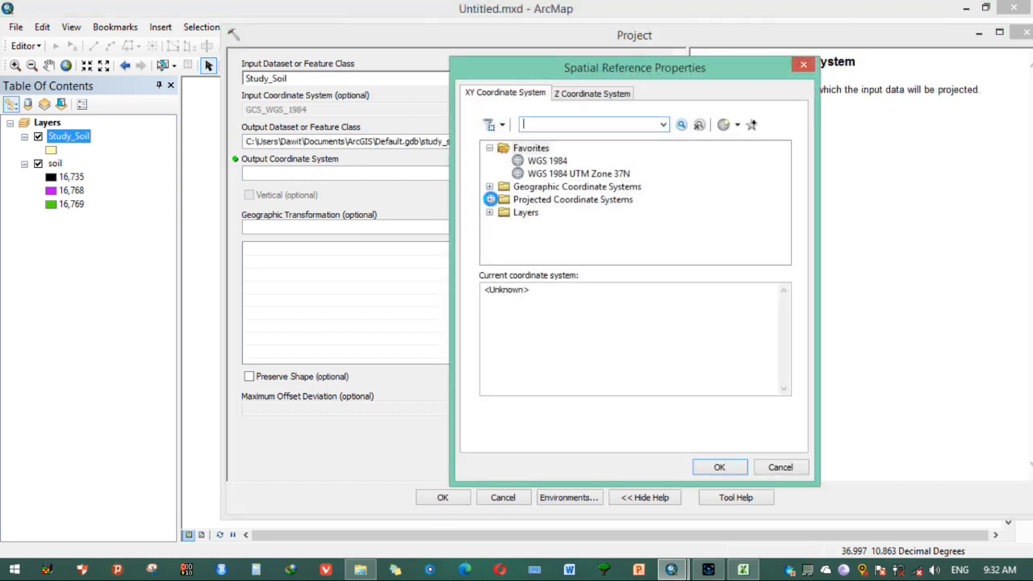
left_click(491, 201)
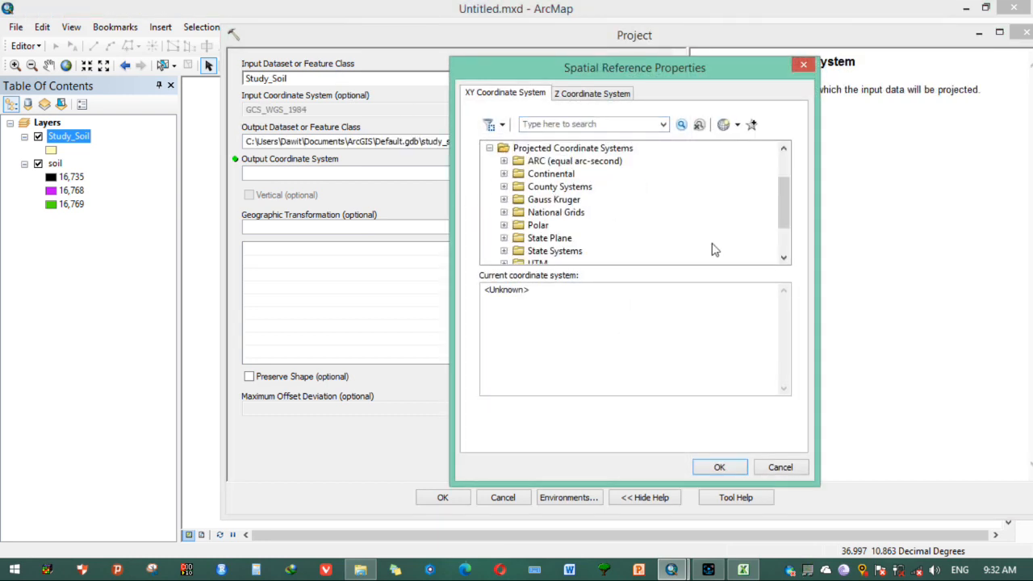
left_click(783, 258)
left_click(503, 251)
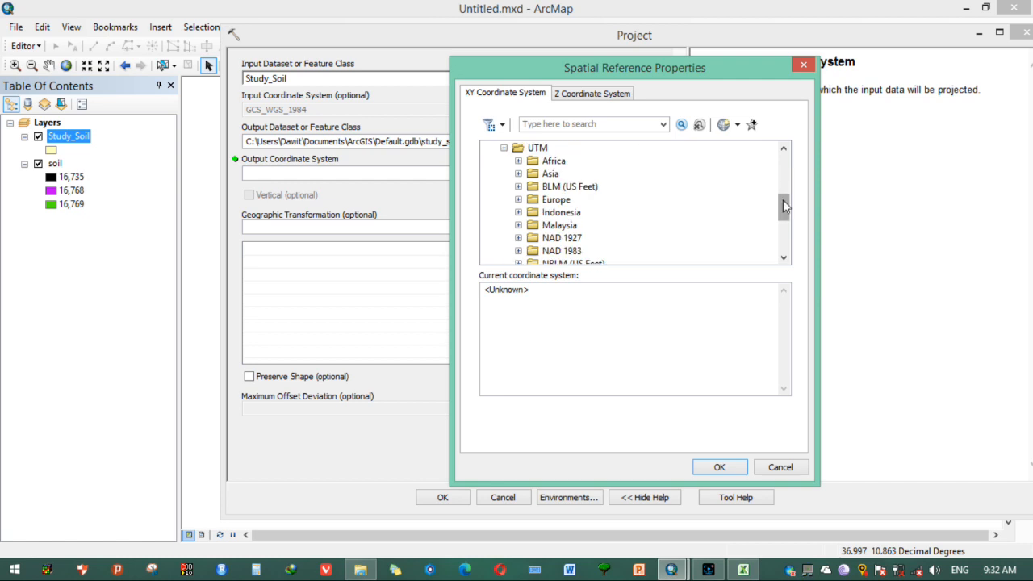
left_click_drag(782, 207, 783, 230)
left_click(518, 225)
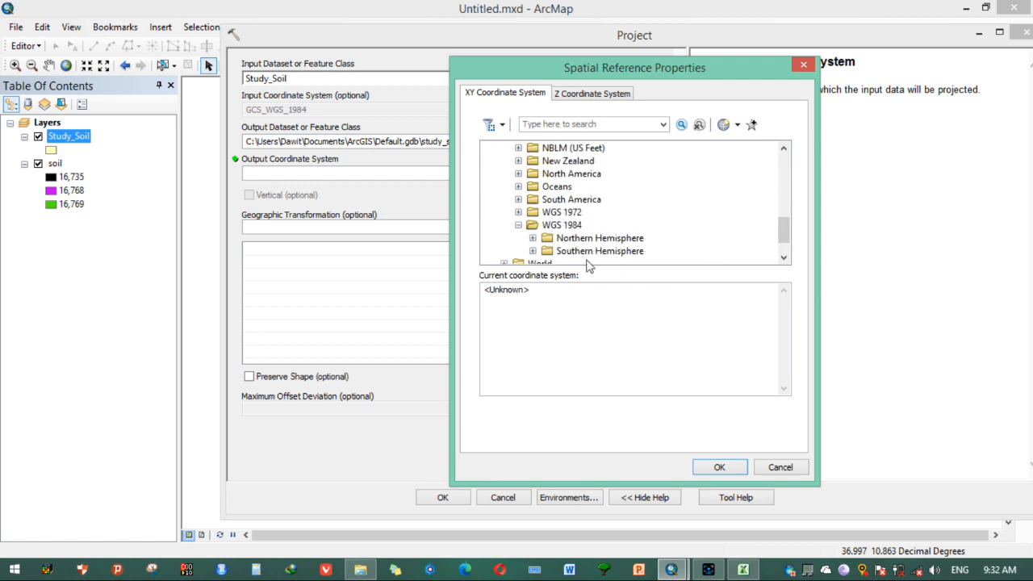
left_click(532, 238)
left_click_drag(782, 189, 786, 225)
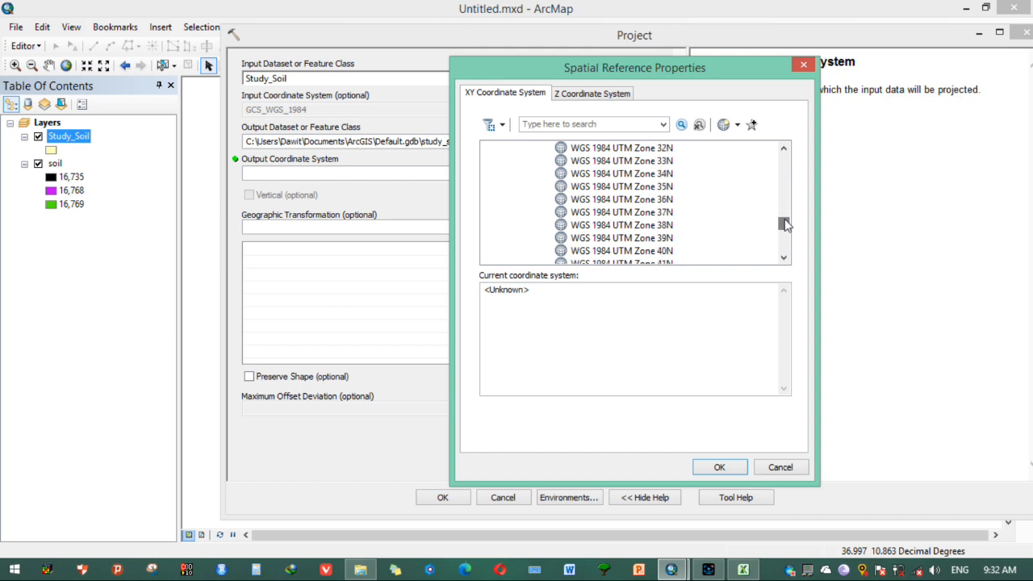
left_click(663, 213)
left_click(729, 468)
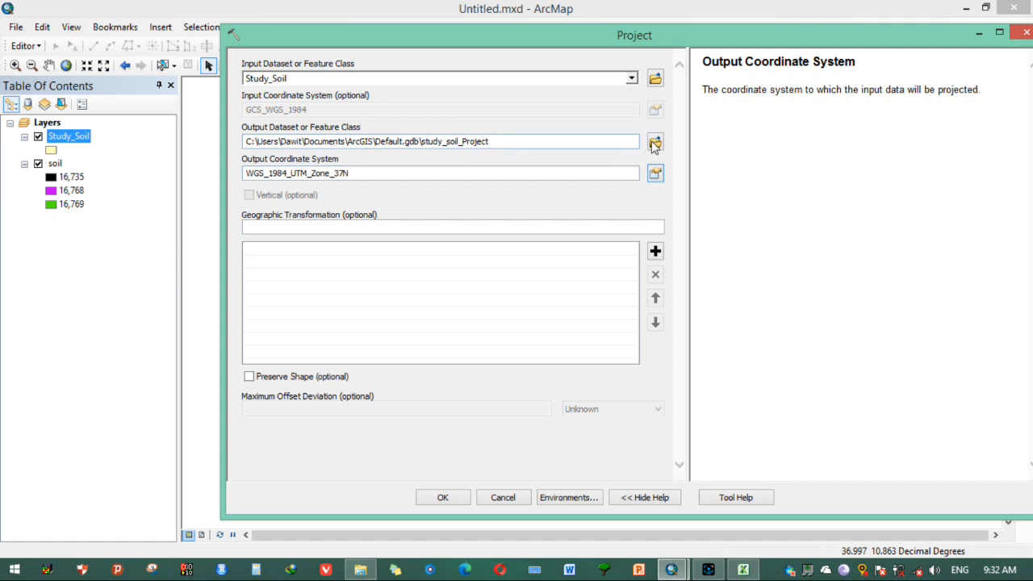
- For the projection output, create a folder named Projected_Soil beside the K_Factor and R_Factor folders
left_click(655, 143)
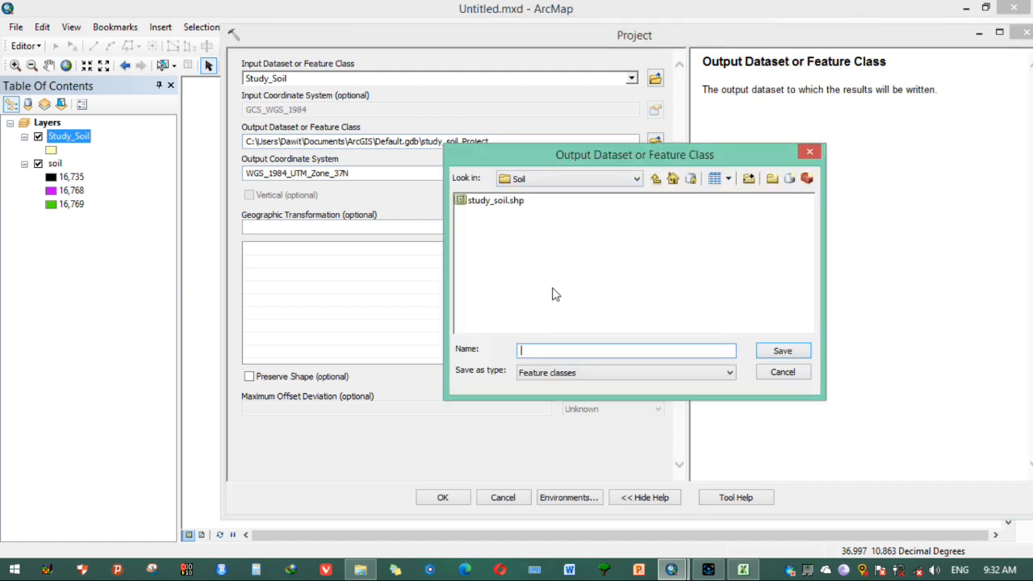
left_click(655, 178)
left_click(637, 179)
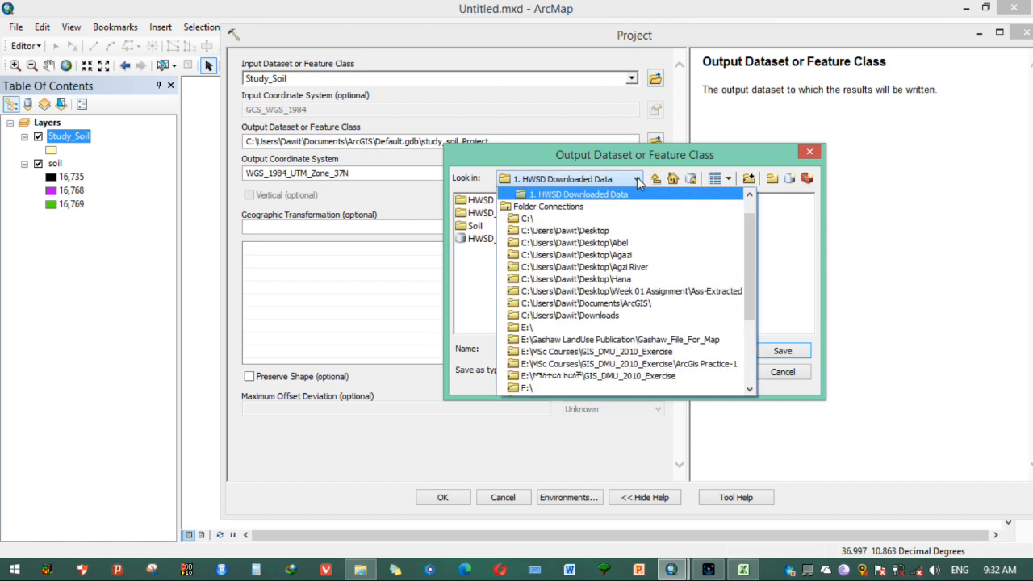
left_click(625, 243)
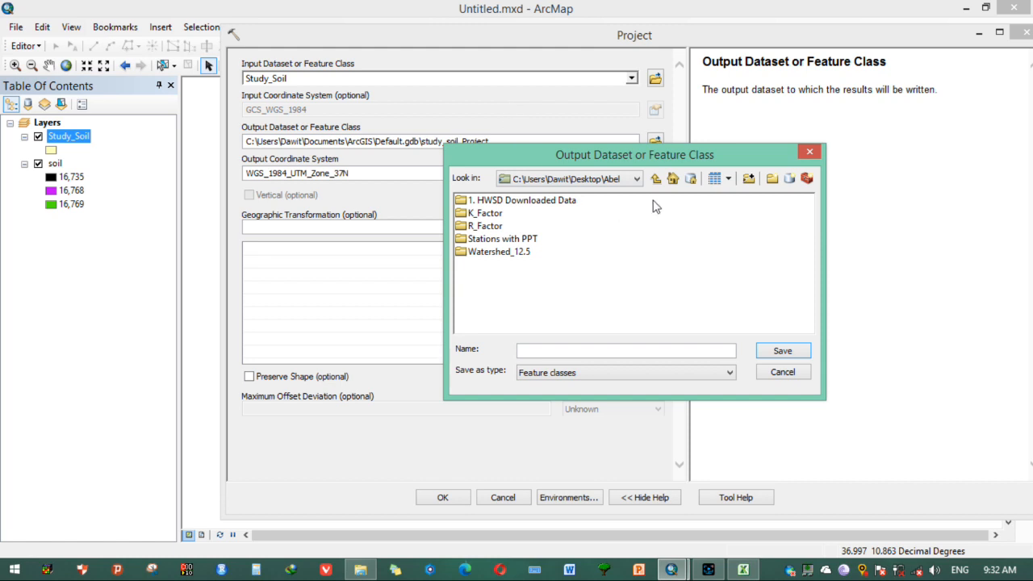
left_click(772, 179)
type("Projected_S")
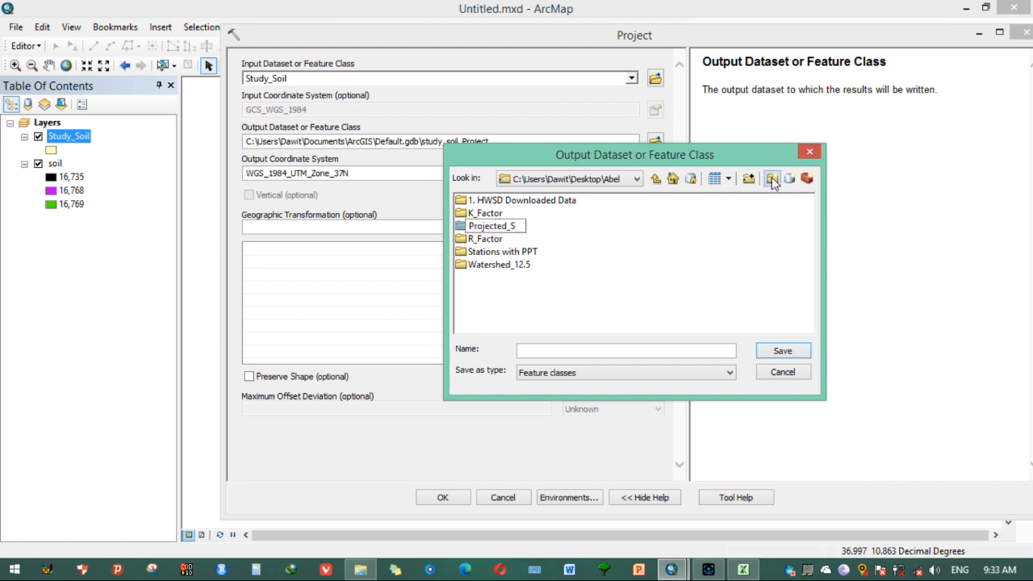
type("oil")
left_click(691, 286)
- Save the projected output as Soil_Proj in the Projected_Soil folder and run the projection
double_click(516, 228)
left_click(589, 349)
type("Soil_Proj")
left_click(785, 351)
left_click(451, 498)
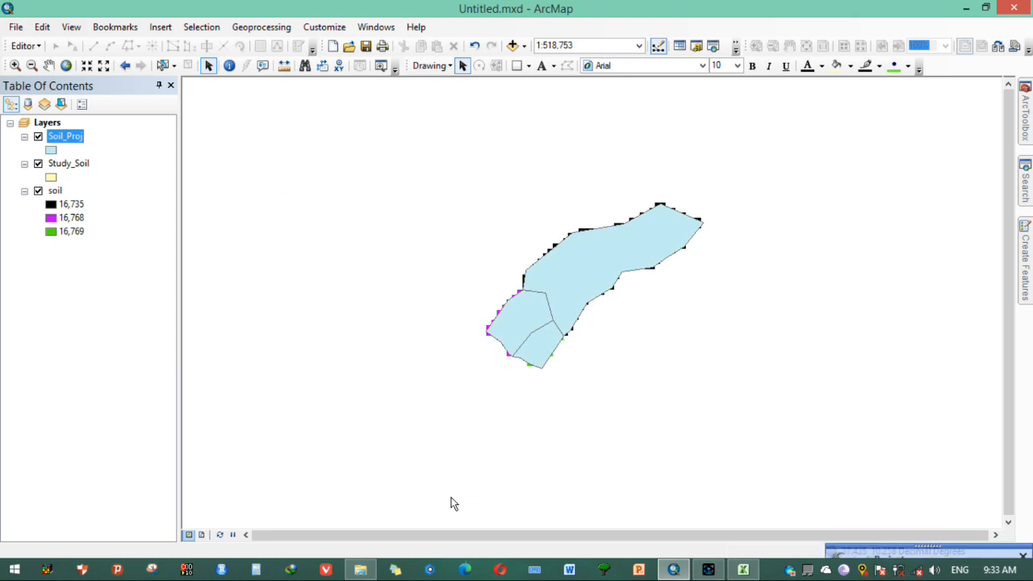
- Remove the soil raster and the Study_Soil layer from the map
right_click(54, 191)
left_click(97, 219)
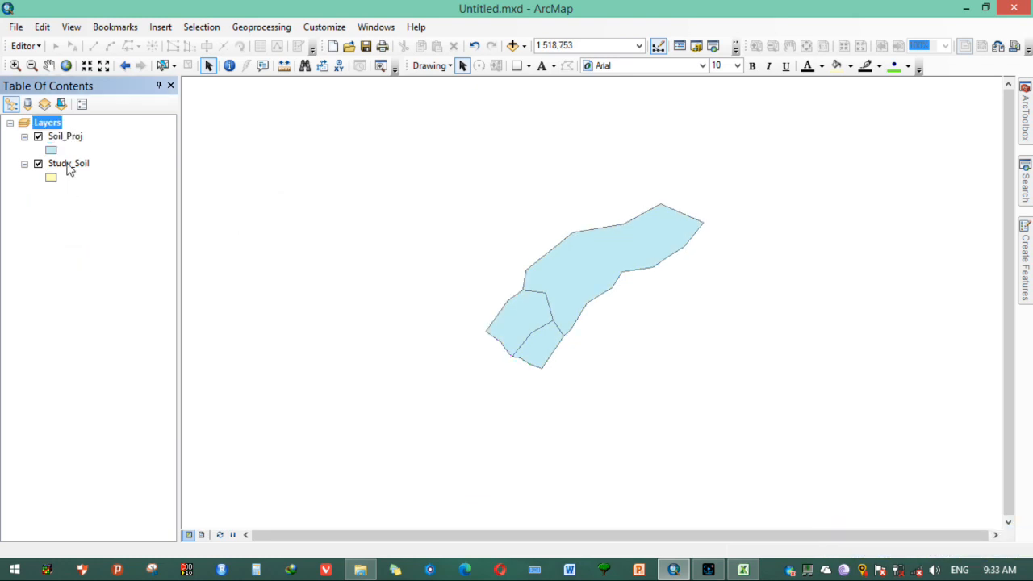
right_click(69, 165)
left_click(122, 185)
- Check the attribute table and the layer properties of Soil_Proj
right_click(78, 138)
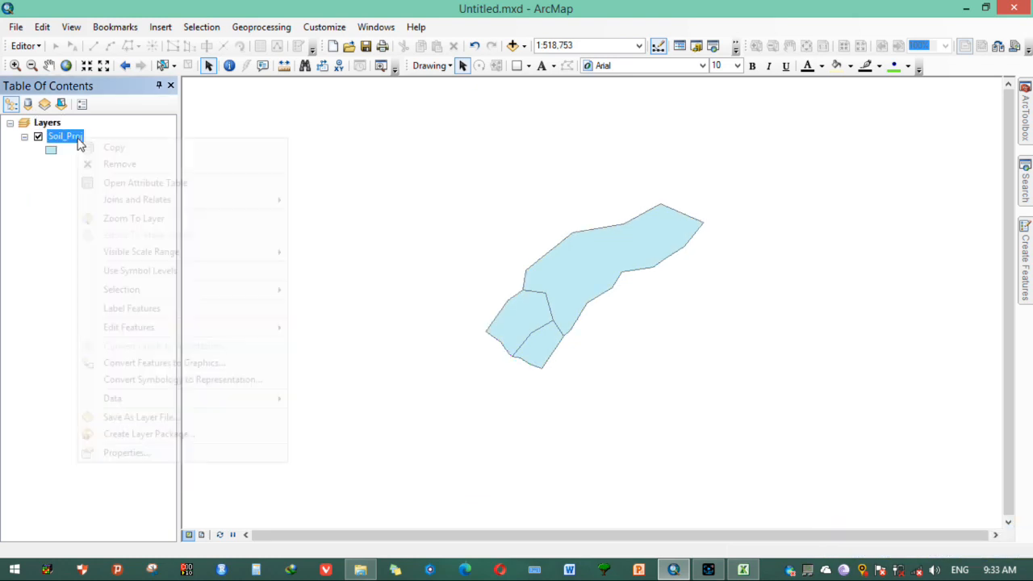
left_click(129, 183)
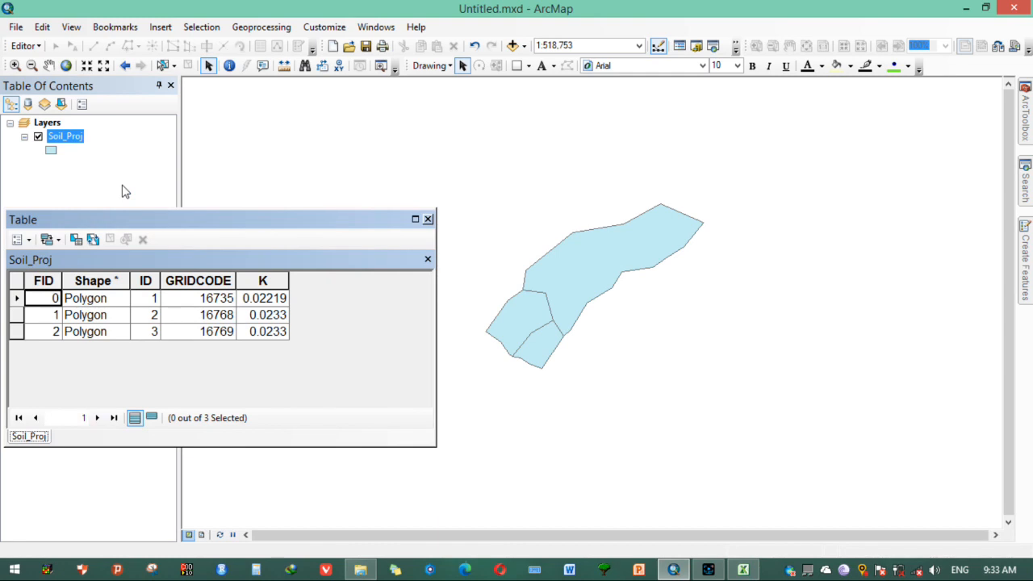
left_click(428, 219)
right_click(74, 136)
left_click(210, 450)
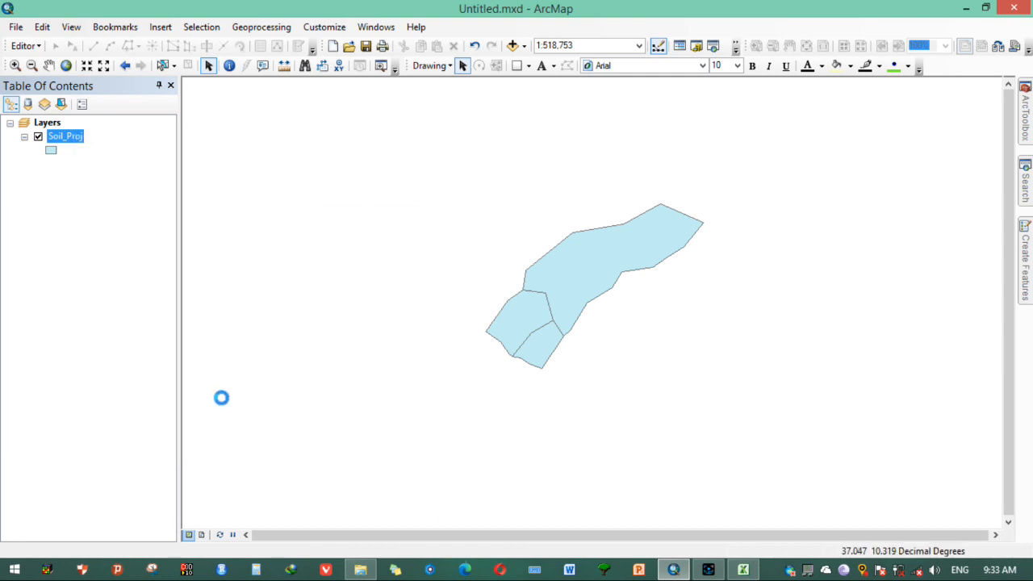
left_click_drag(474, 288, 525, 289)
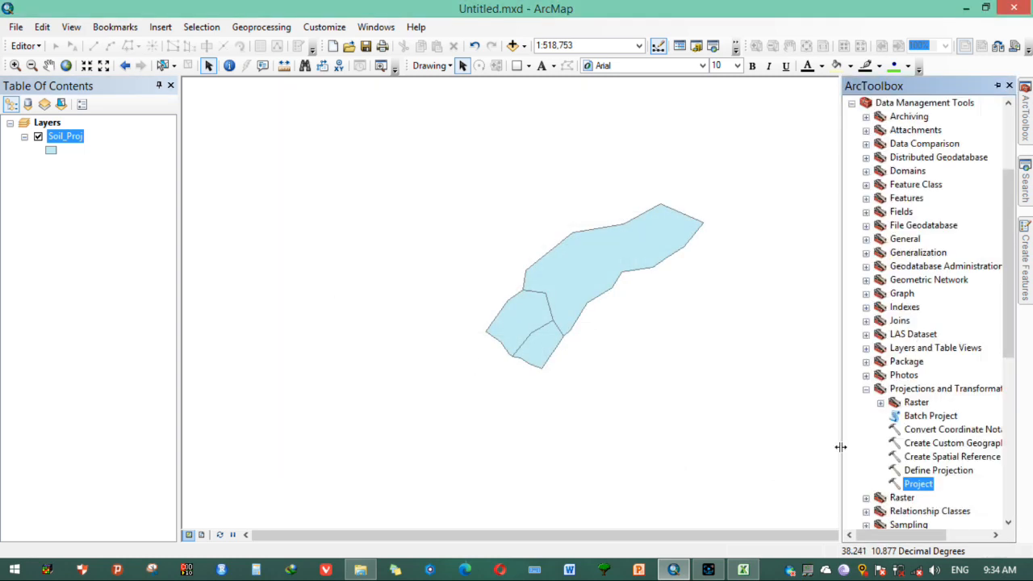
- Set up the Polygon to Raster conversion tool with Soil_Proj as input features and K as the value field
left_click(866, 389)
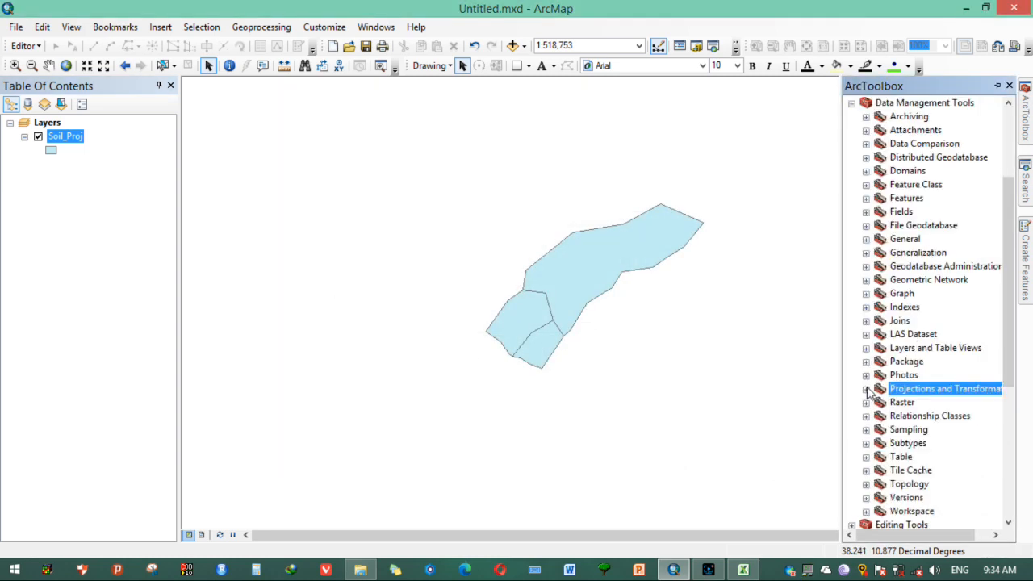
left_click(851, 103)
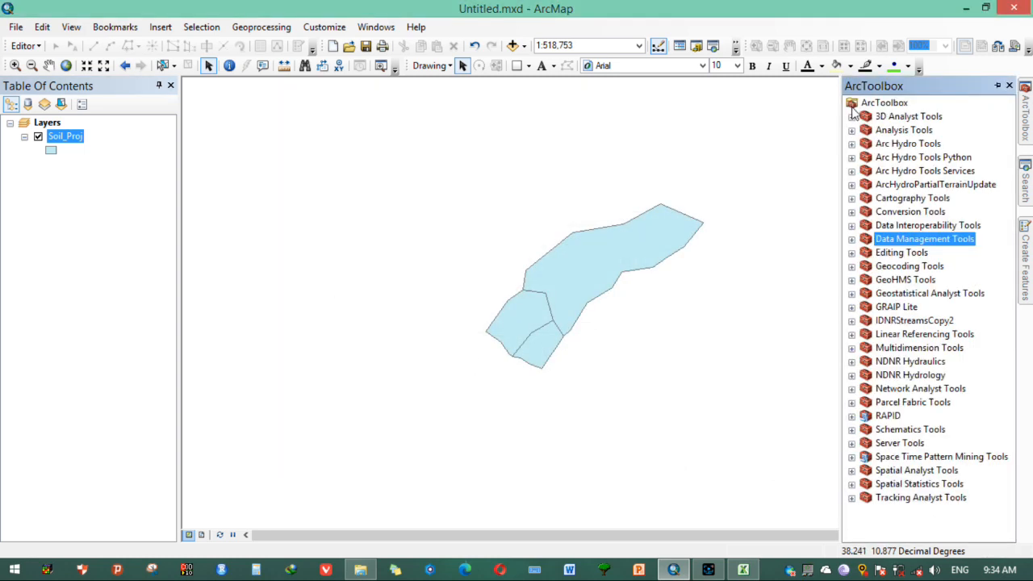
double_click(912, 211)
left_click(920, 281)
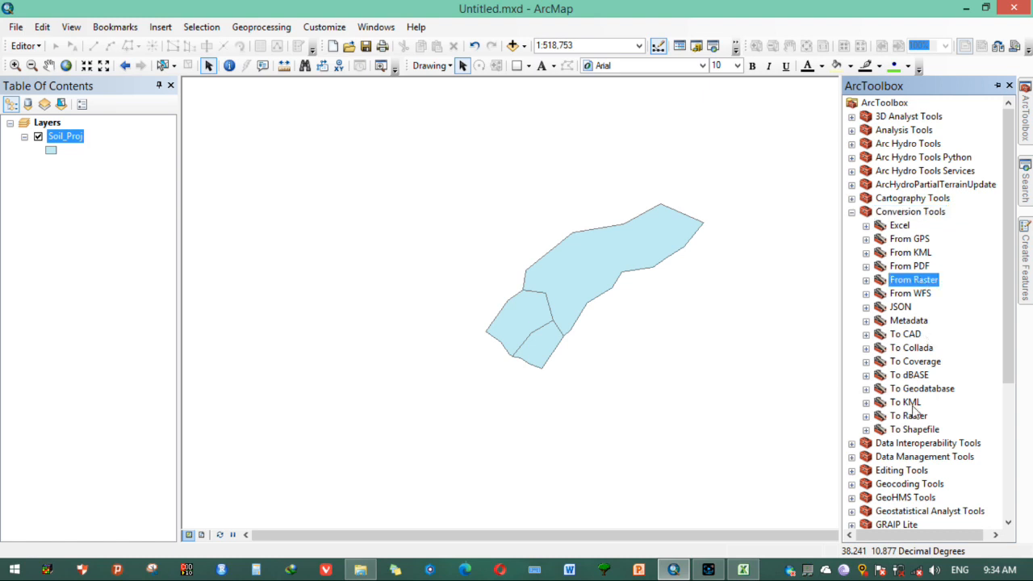
double_click(912, 415)
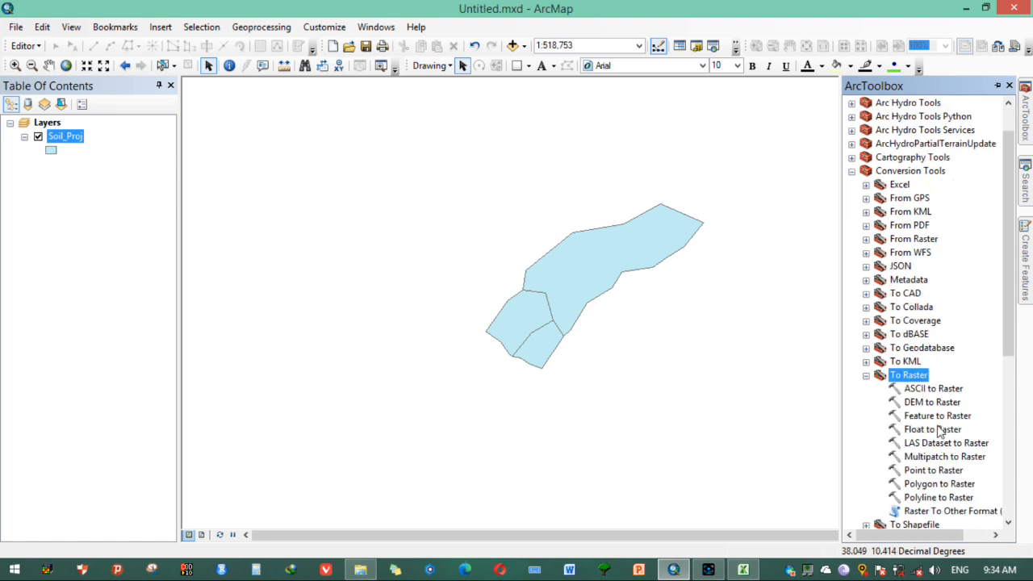
left_click(938, 417)
left_click(932, 403)
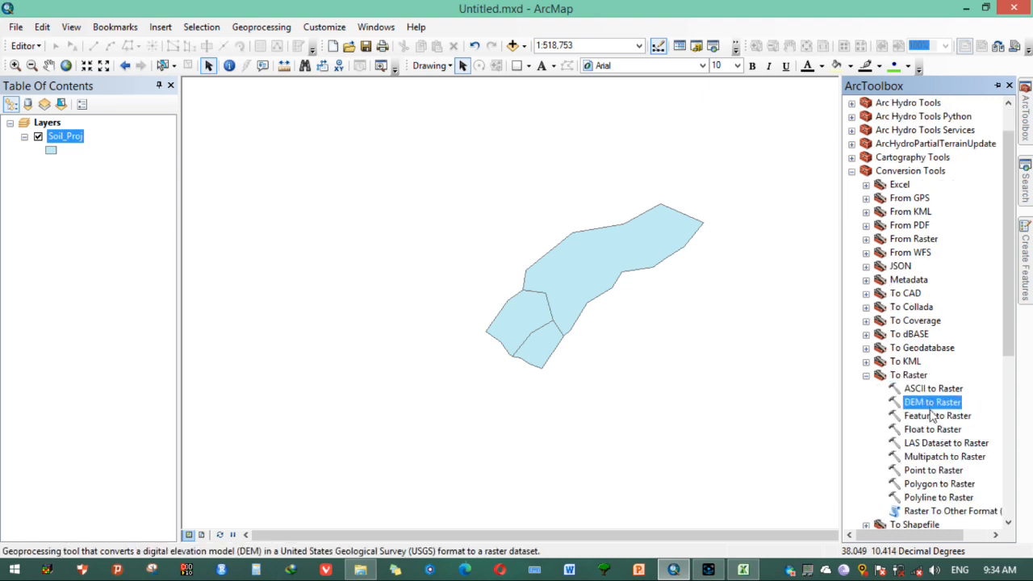
double_click(932, 485)
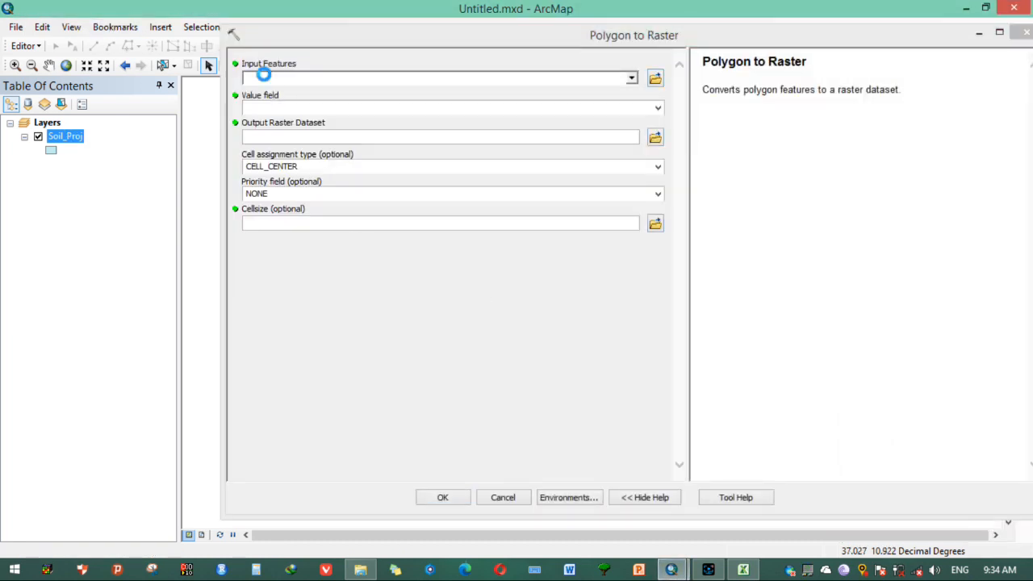
left_click(658, 108)
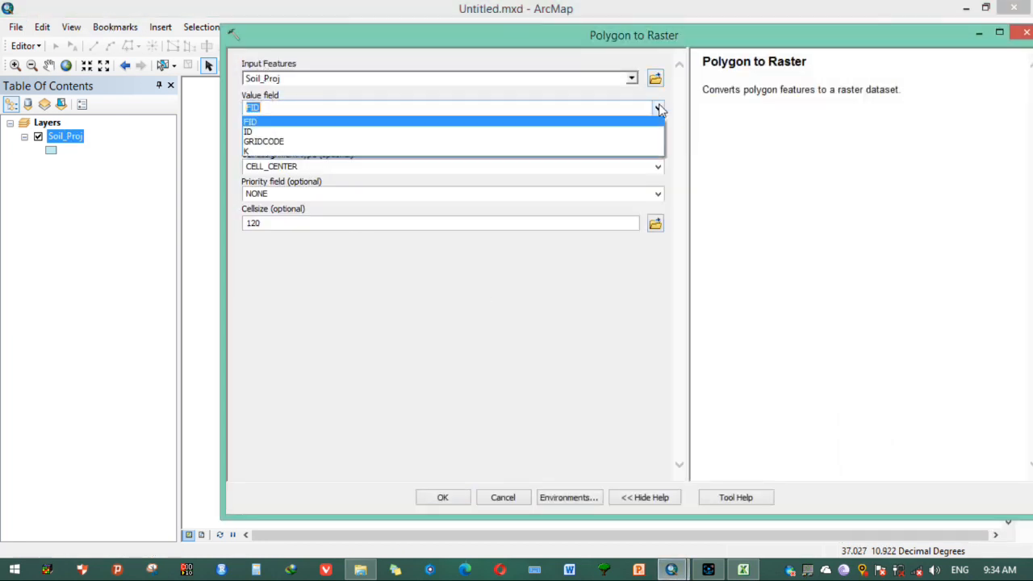
left_click(560, 161)
left_click(657, 111)
left_click(541, 157)
- Name the output raster K_Proj in the K_Factor folder and run the polygon-to-raster conversion
left_click(654, 137)
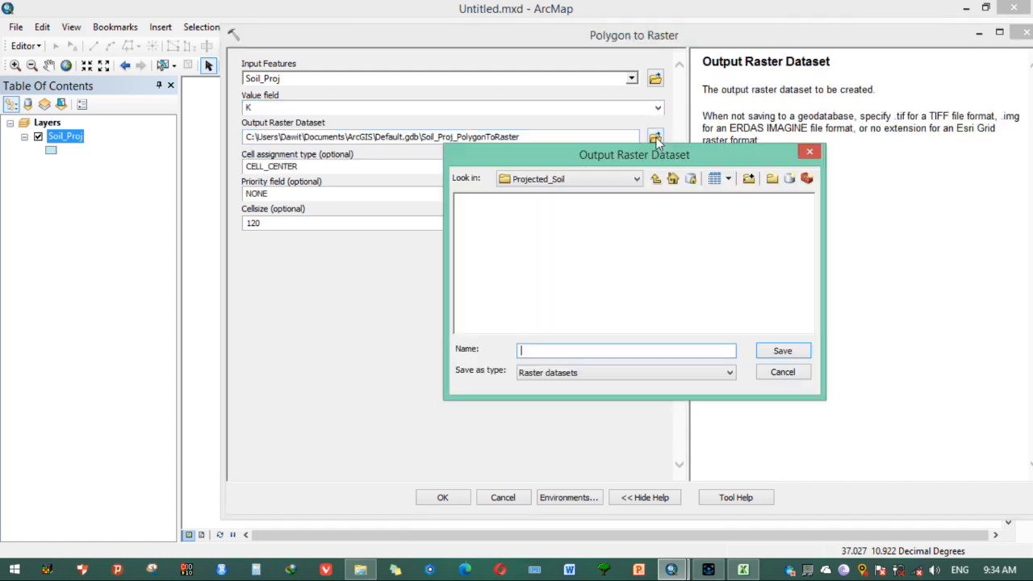
left_click(655, 178)
double_click(481, 214)
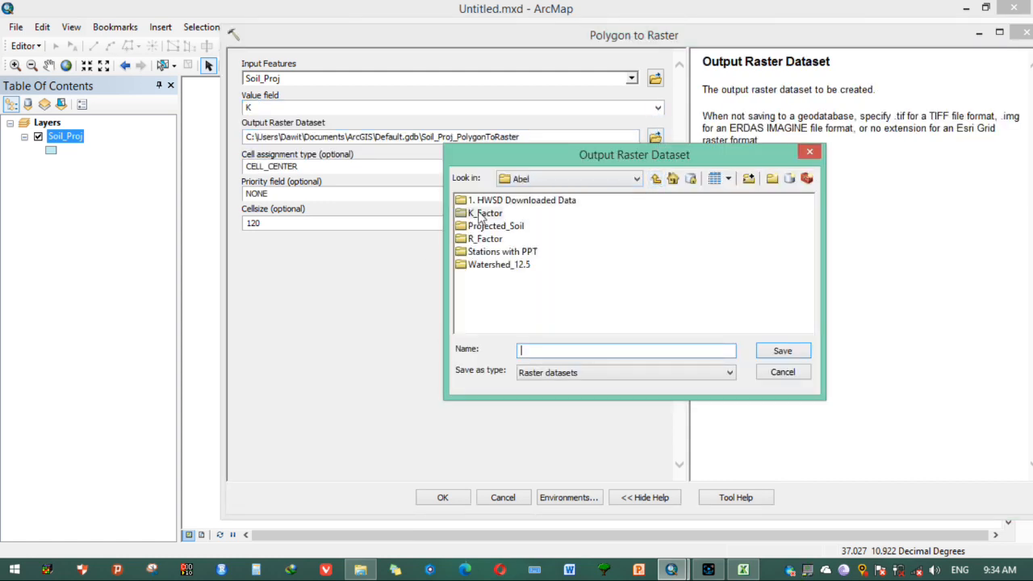
left_click(554, 351)
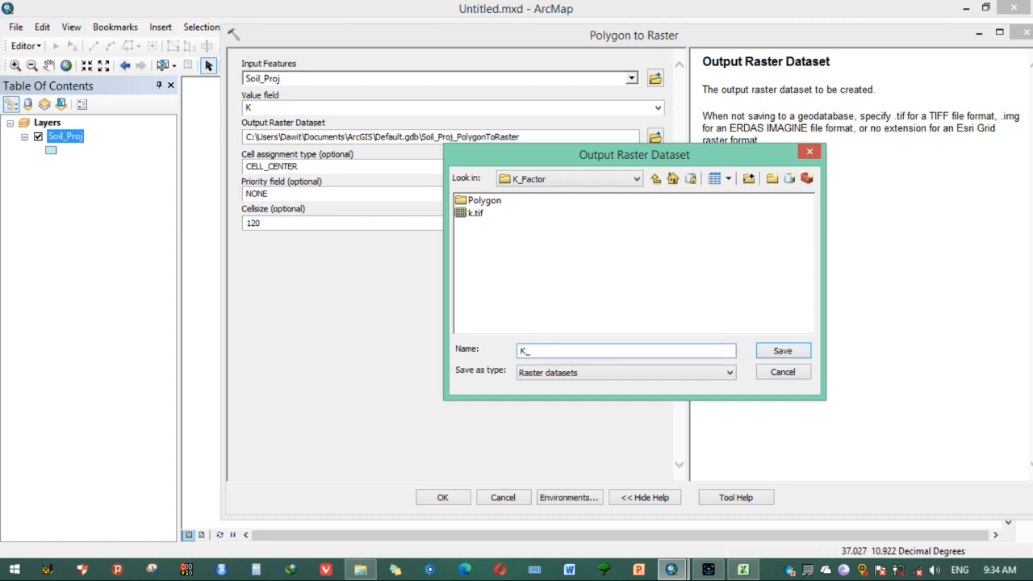
type("K_Fact")
key("BackSpace")
key("BackSpace")
key("BackSpace")
key("BackSpace")
type("Proj")
left_click(775, 350)
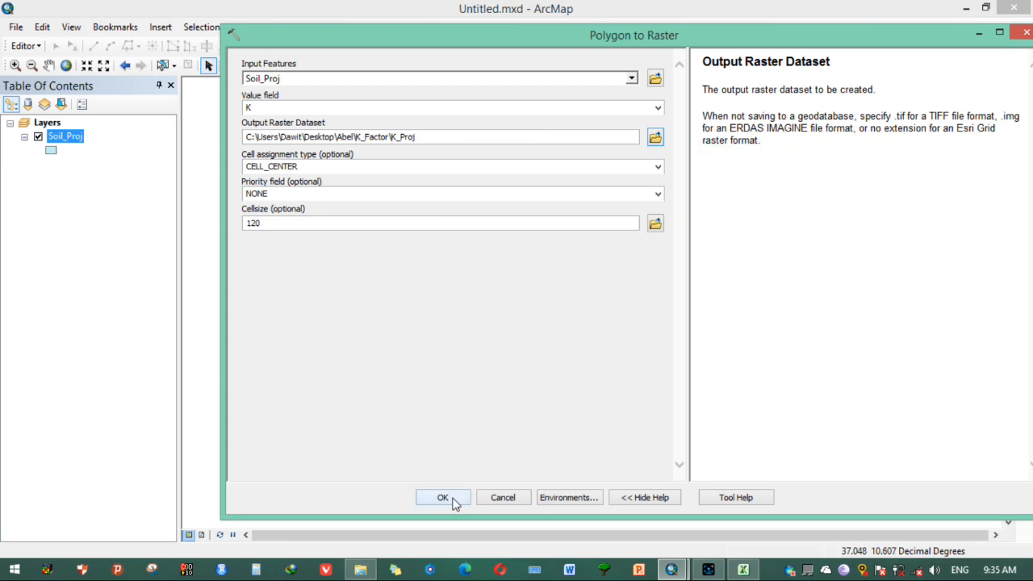
left_click(448, 497)
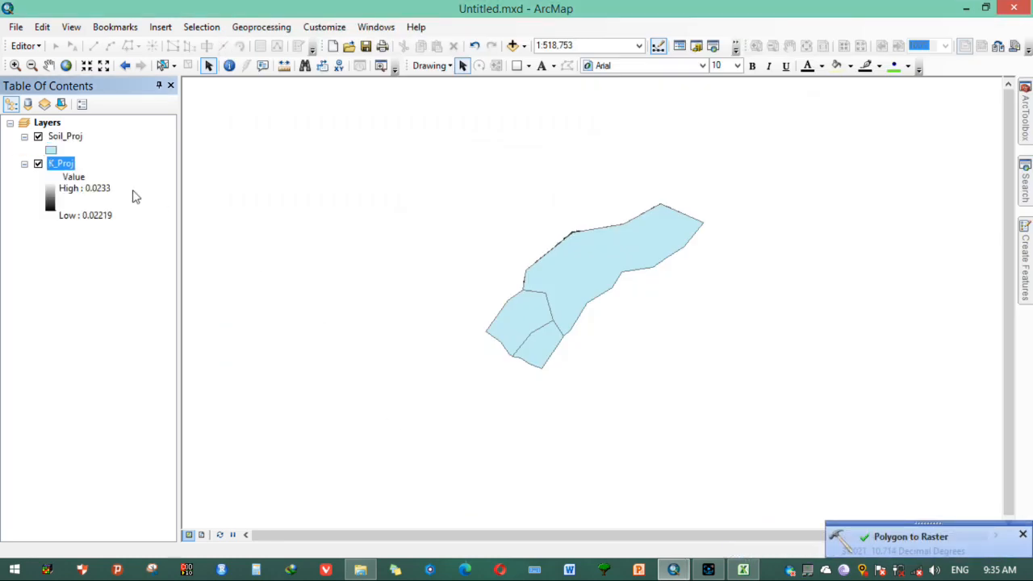
- Remove the Soil_Proj polygon layer from the map
left_click(74, 137)
right_click(75, 137)
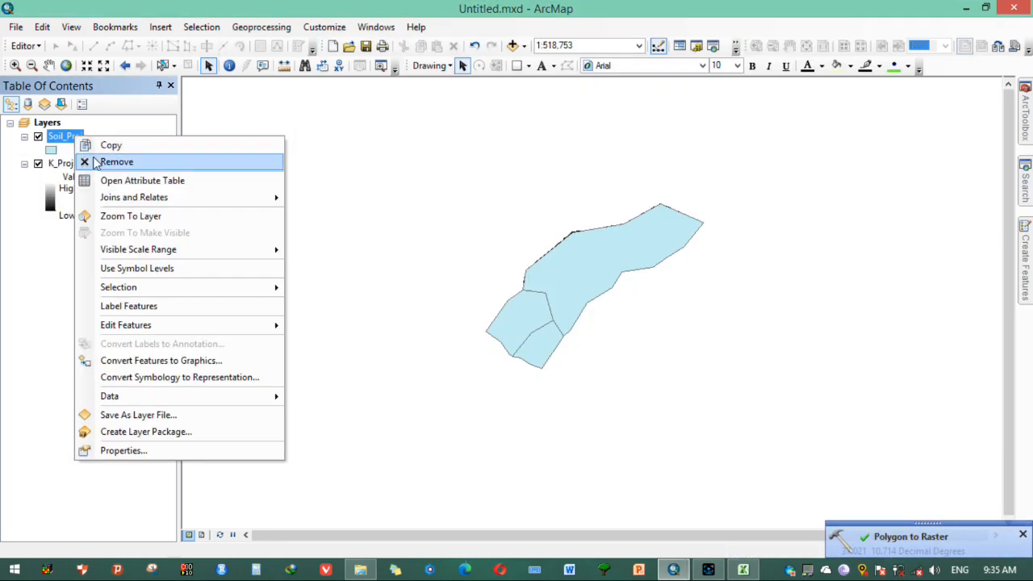
left_click(95, 163)
- Identify the pixel value of the K_Proj raster in its southwestern white area, and close the results
left_click(63, 139)
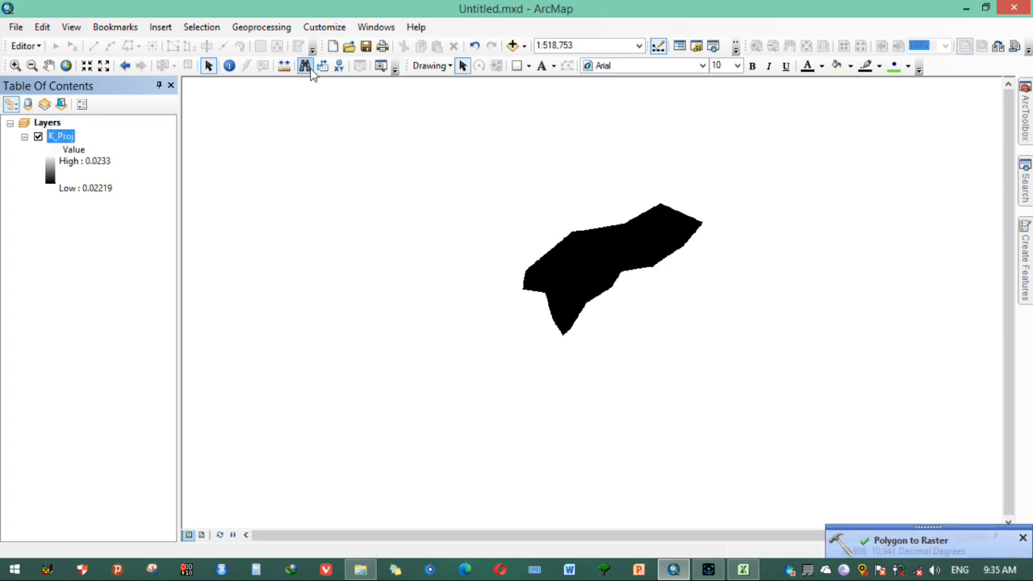
left_click(229, 65)
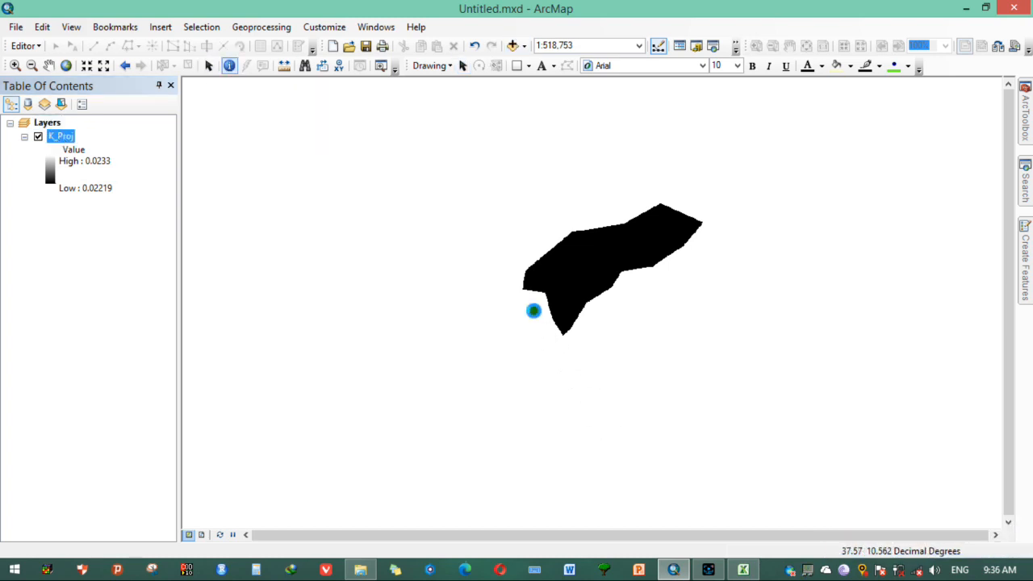
left_click(533, 311)
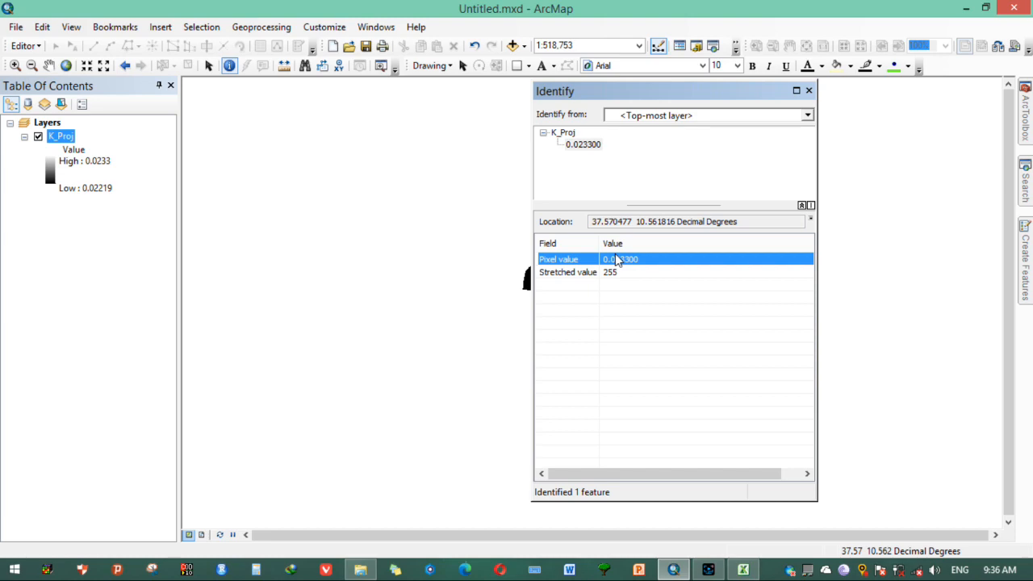
left_click(809, 91)
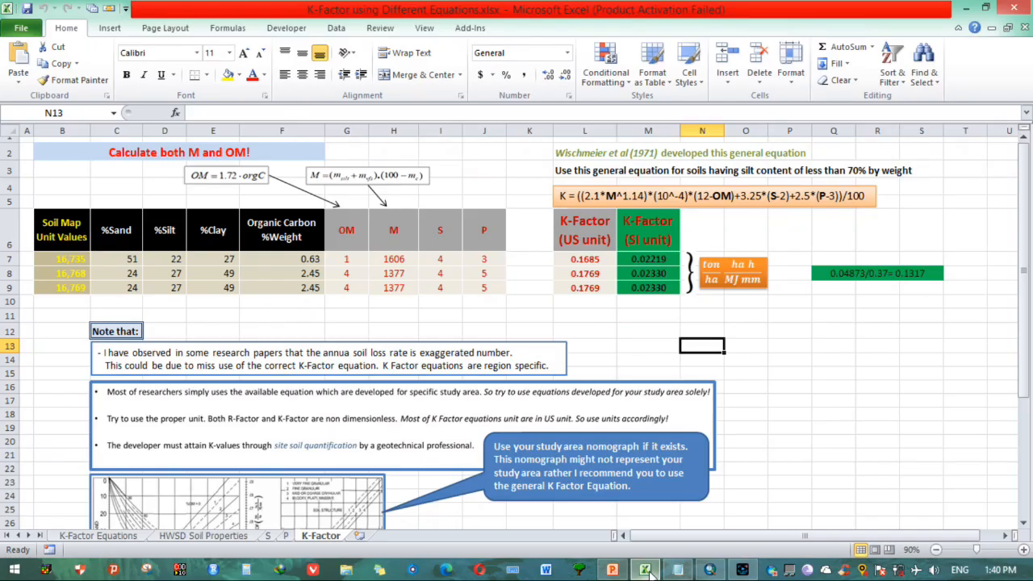
- Switch to the K-Factor sheet in Excel and review the notes on equations, units and the nomograph
left_click(779, 371)
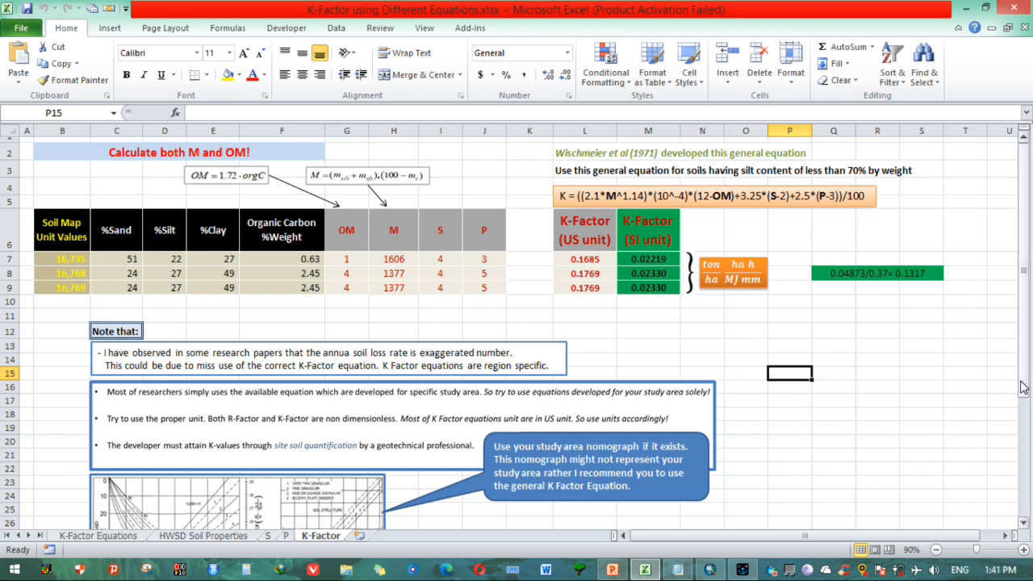
scroll(456, 436, "down", 1)
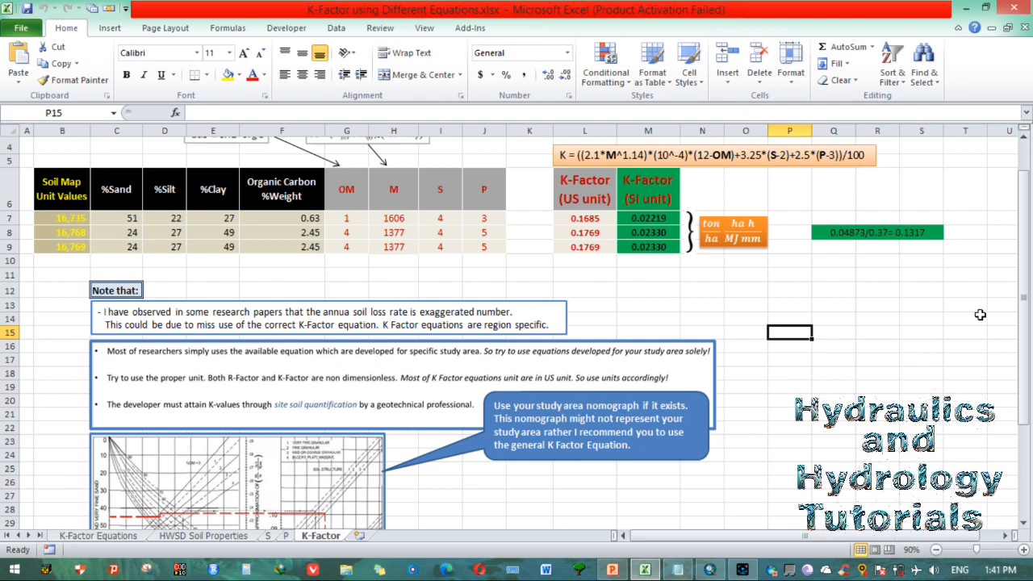
scroll(586, 437, "down", 2)
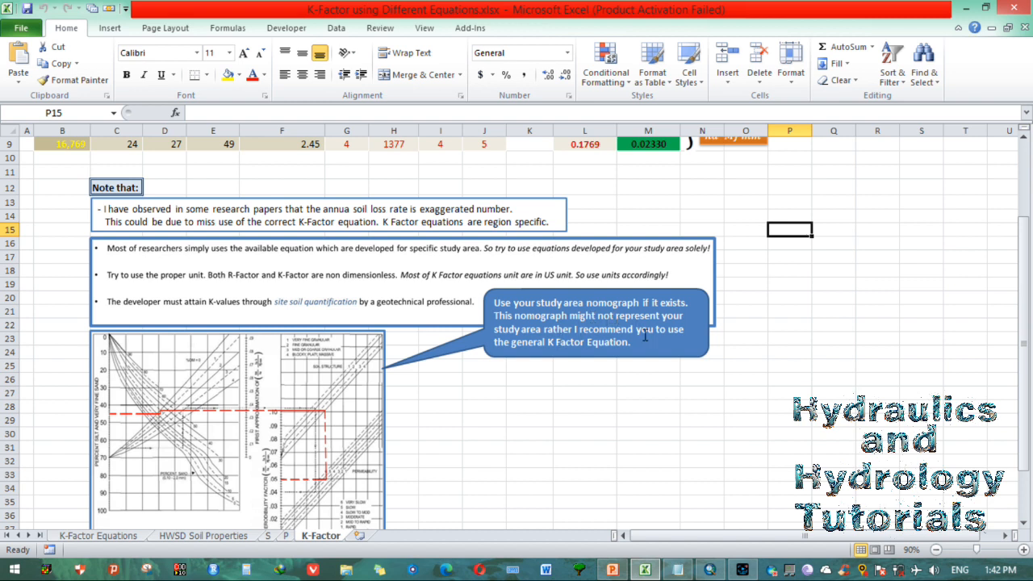
left_click(805, 418)
left_click(815, 392)
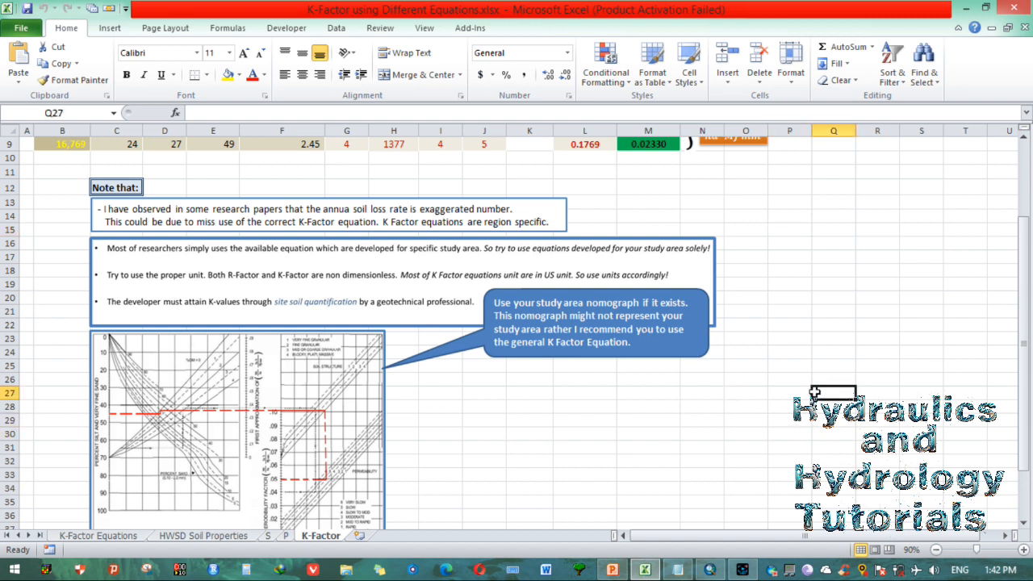